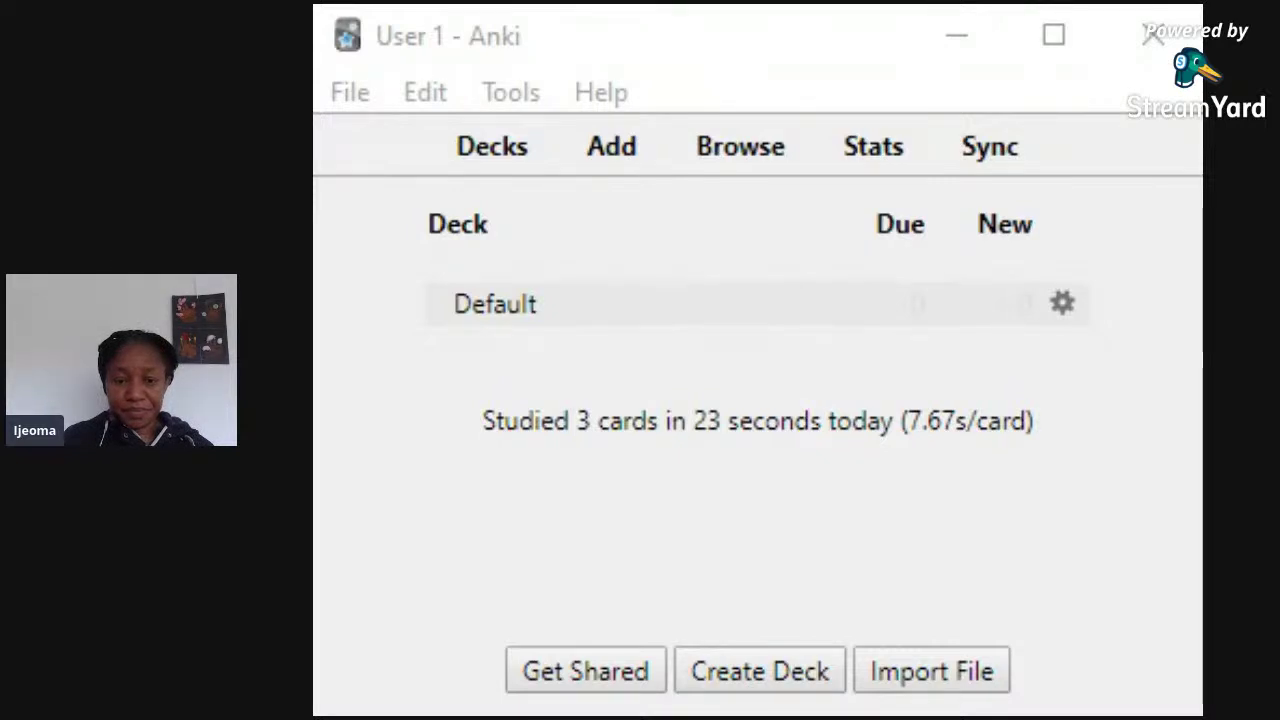
Create a deck named 'Level 1', which replaces Default in the deck list.
key(alt+Tab)
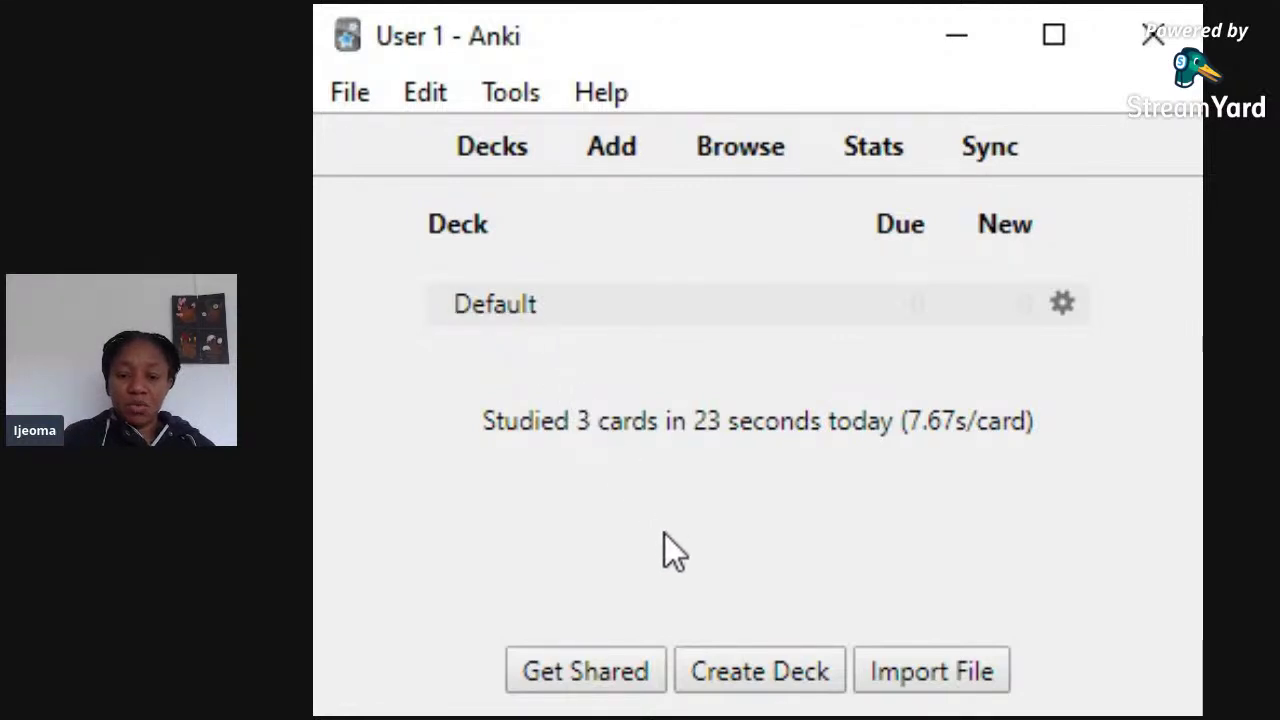
click(725, 672)
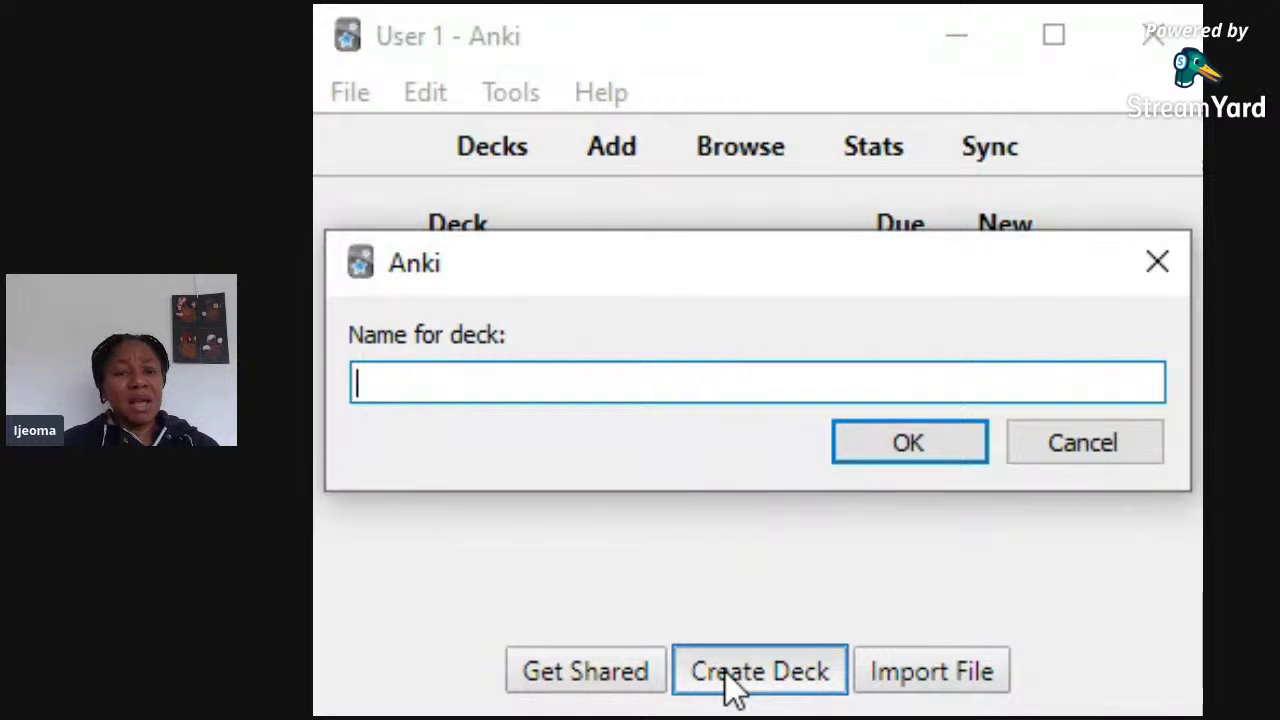
text(Leve)
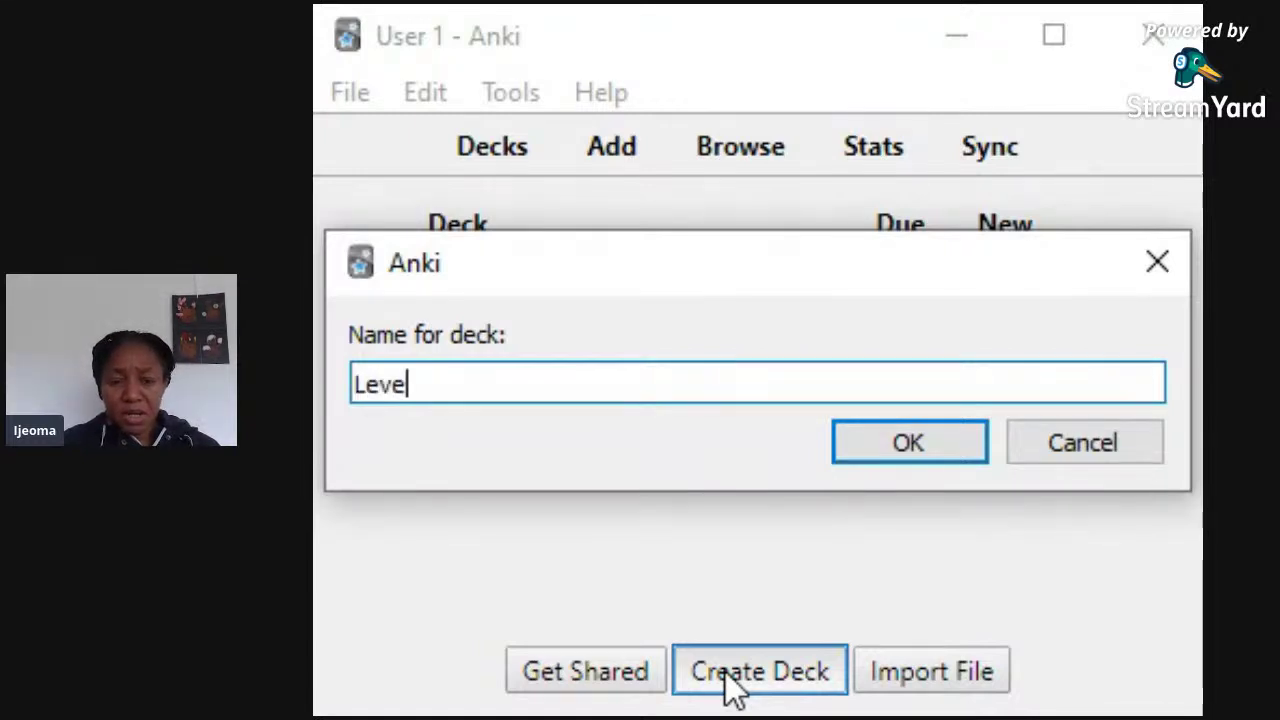
text(l 1)
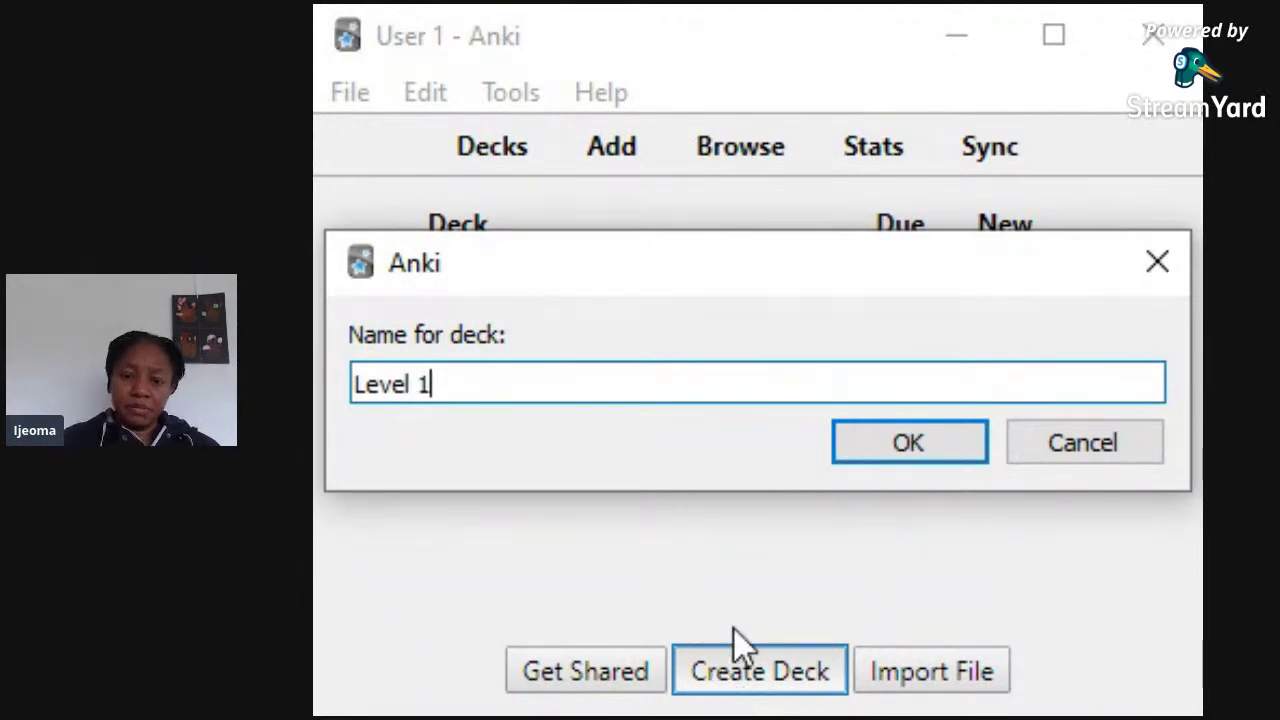
click(910, 445)
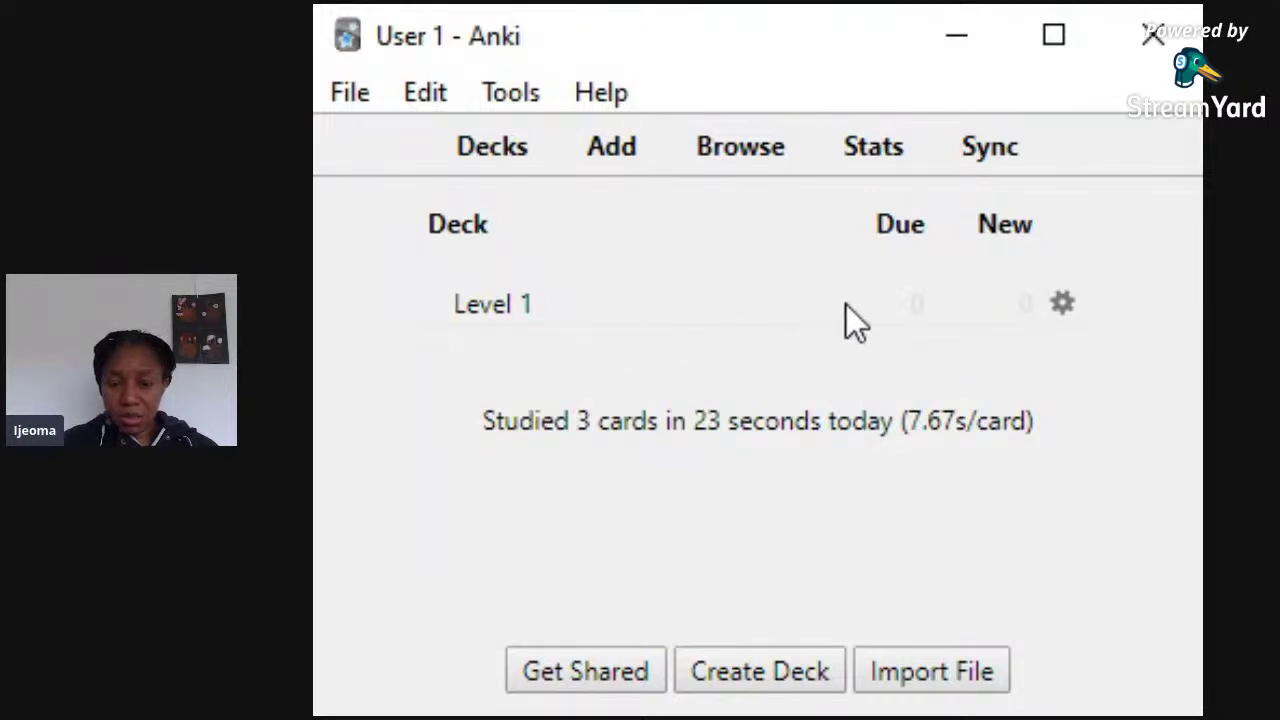
Open the Level 1 deck's Options from its gear menu to show the New Cards settings.
click(1058, 306)
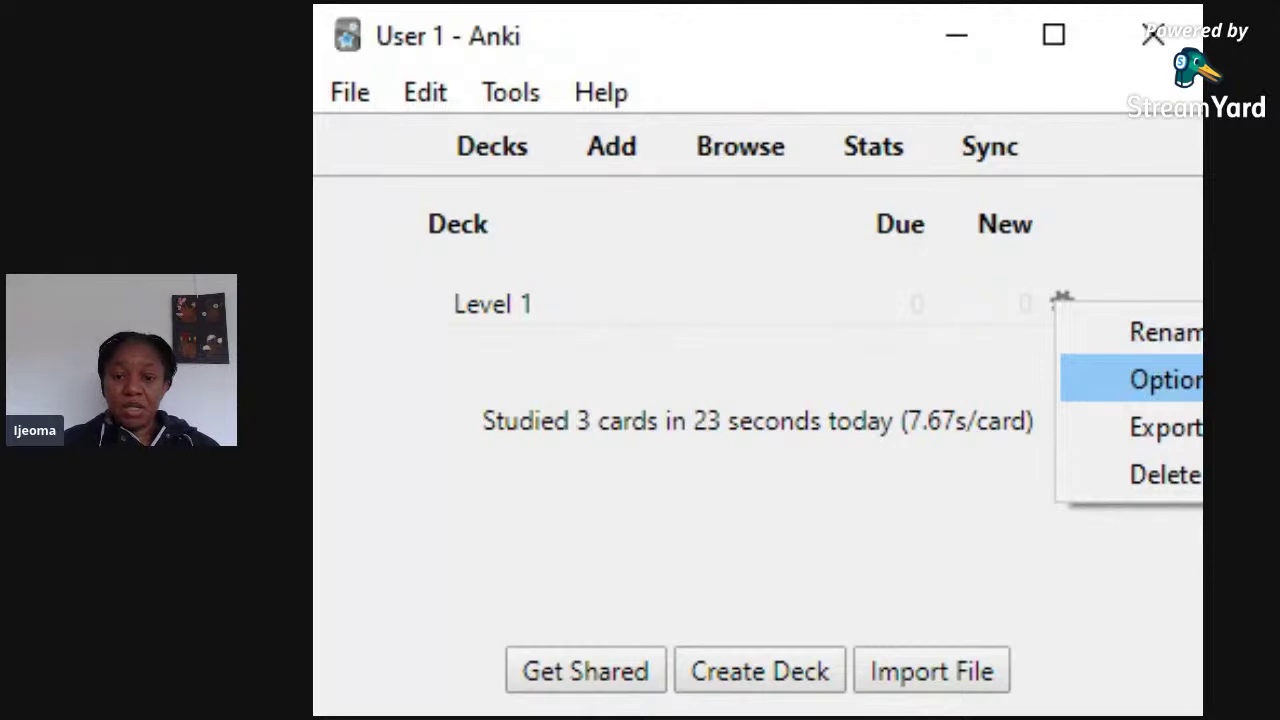
click(1146, 375)
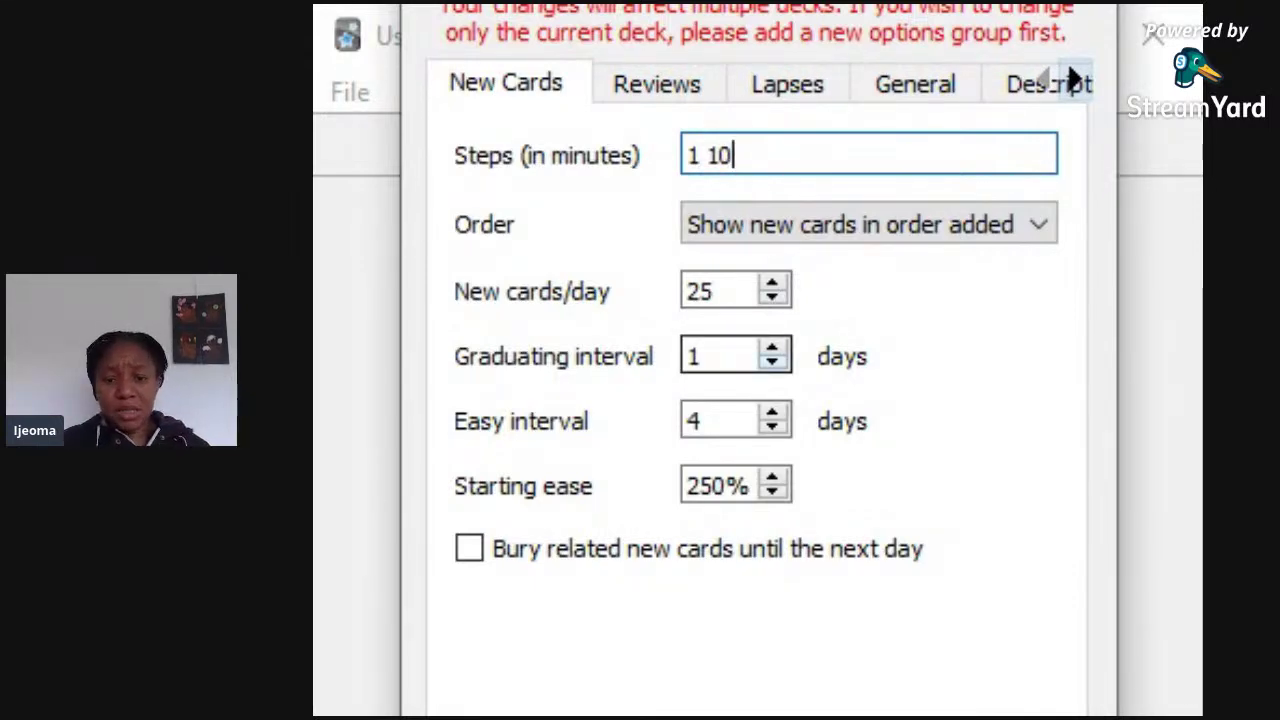
Switch the deck options to the Reviews tab, showing 200 maximum reviews per day.
key(shift+Tab)
key(shift+Tab)
key(shift+Tab)
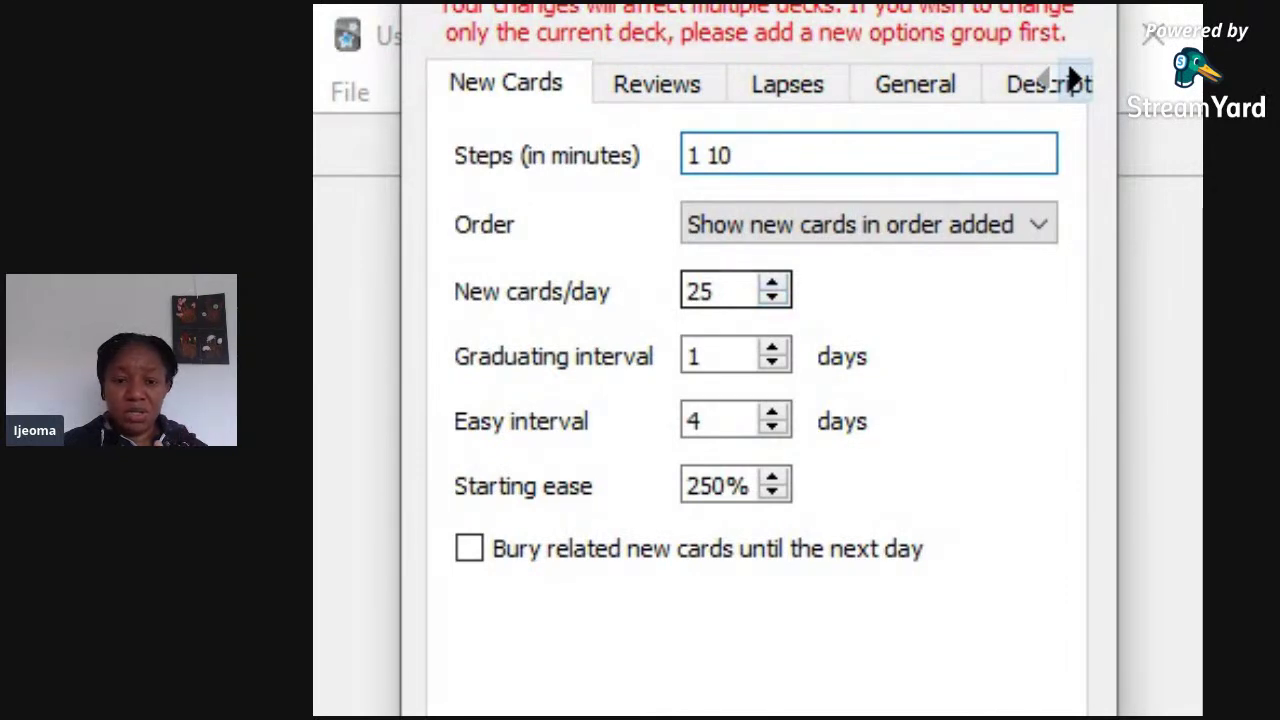
key(ctrl+Tab)
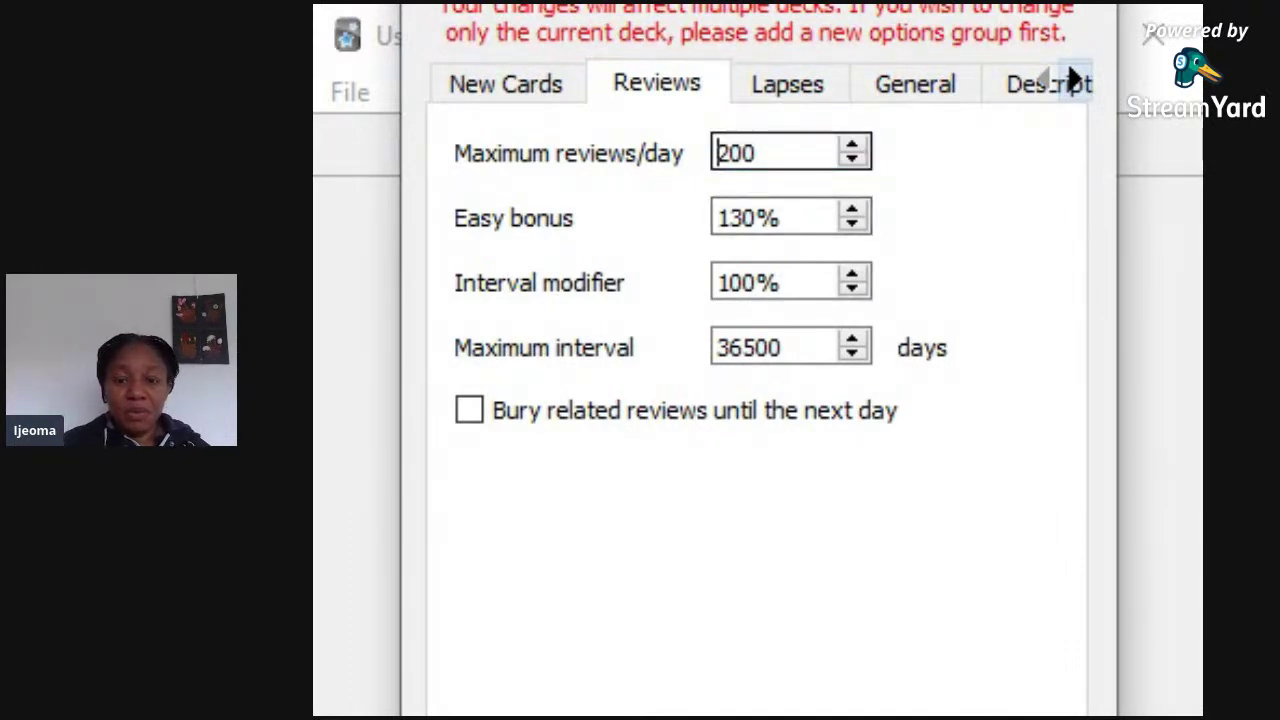
Set Maximum reviews/day to 50 and close the deck options.
key(Down)
key(Down)
key(Down)
key(Down)
key(Down)
key(Down)
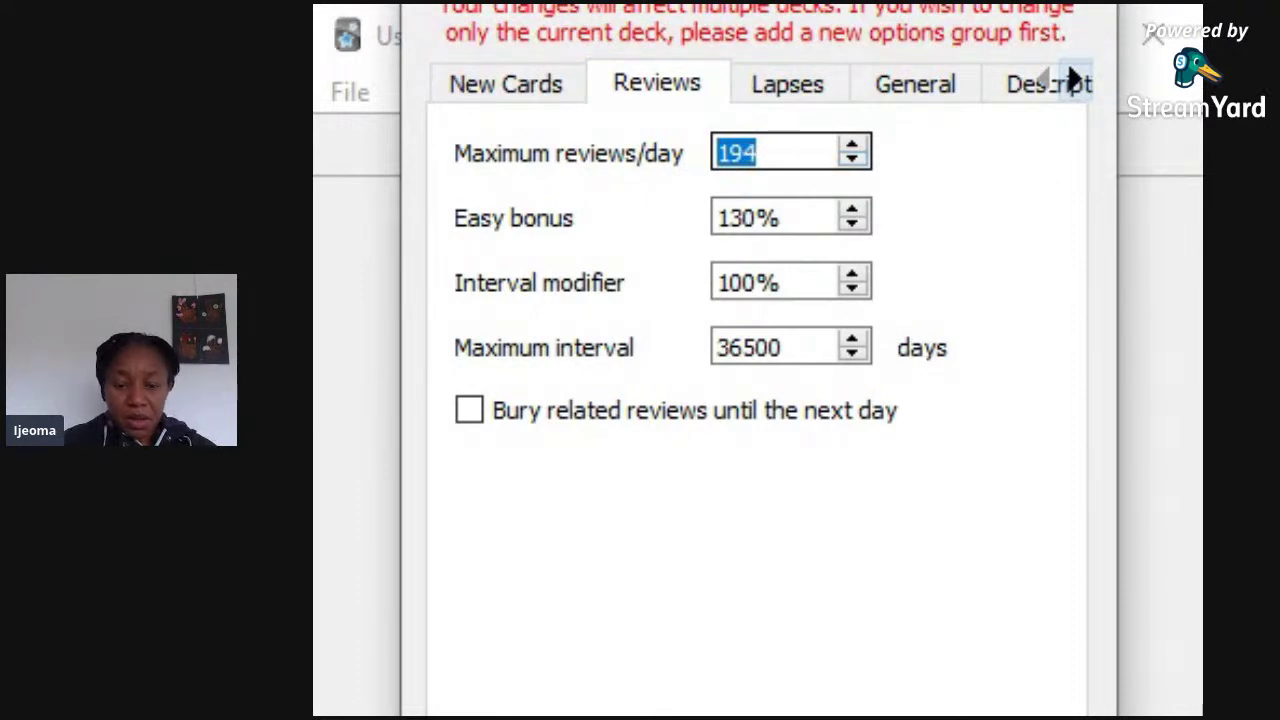
text(50)
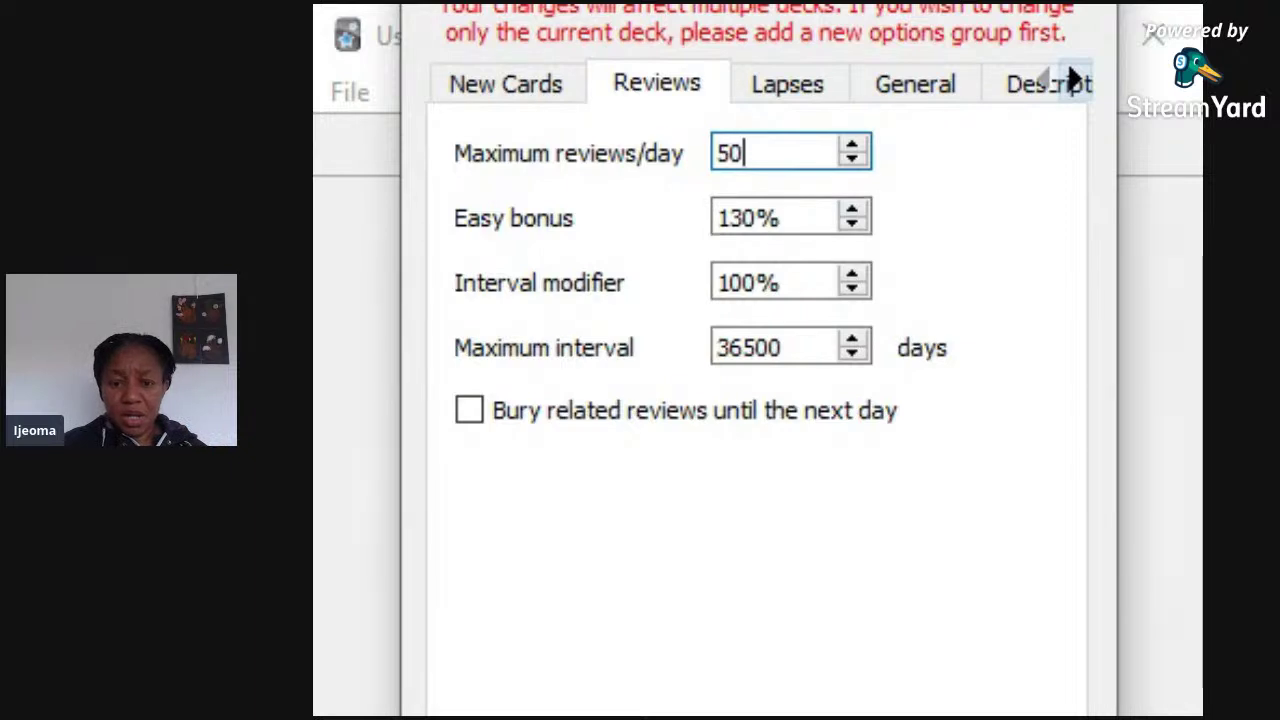
key(Escape)
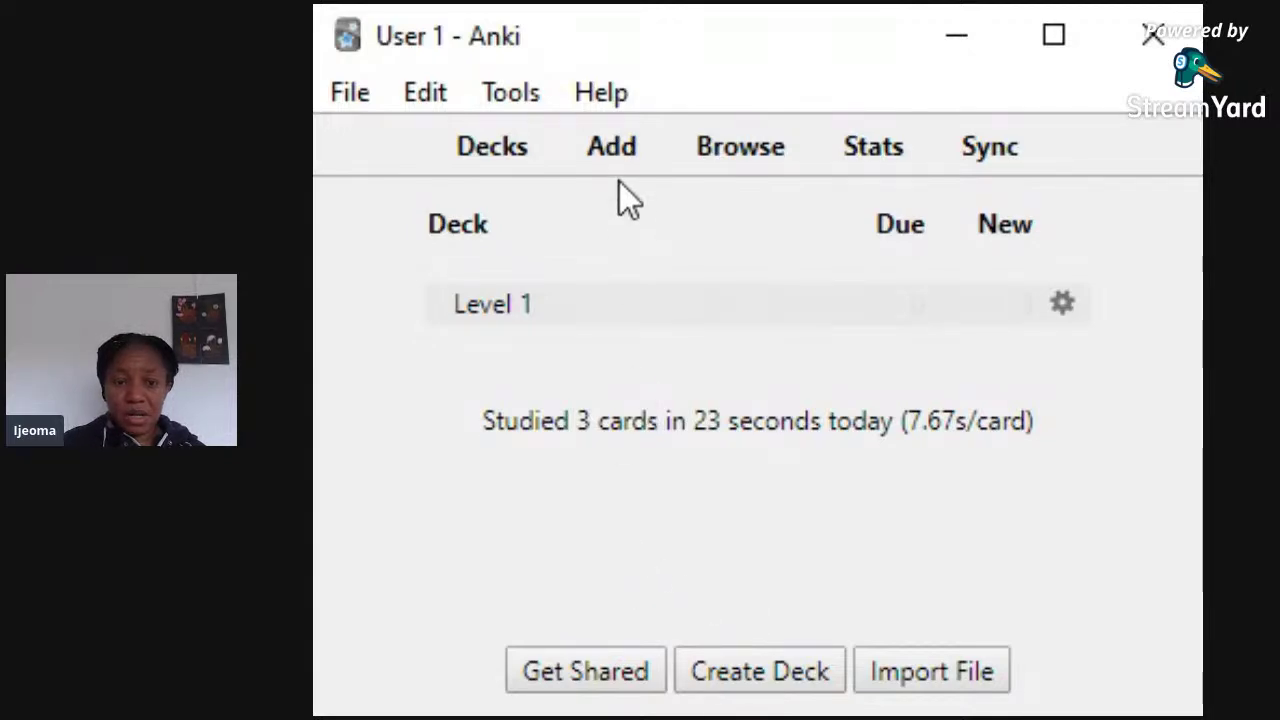
click(612, 147)
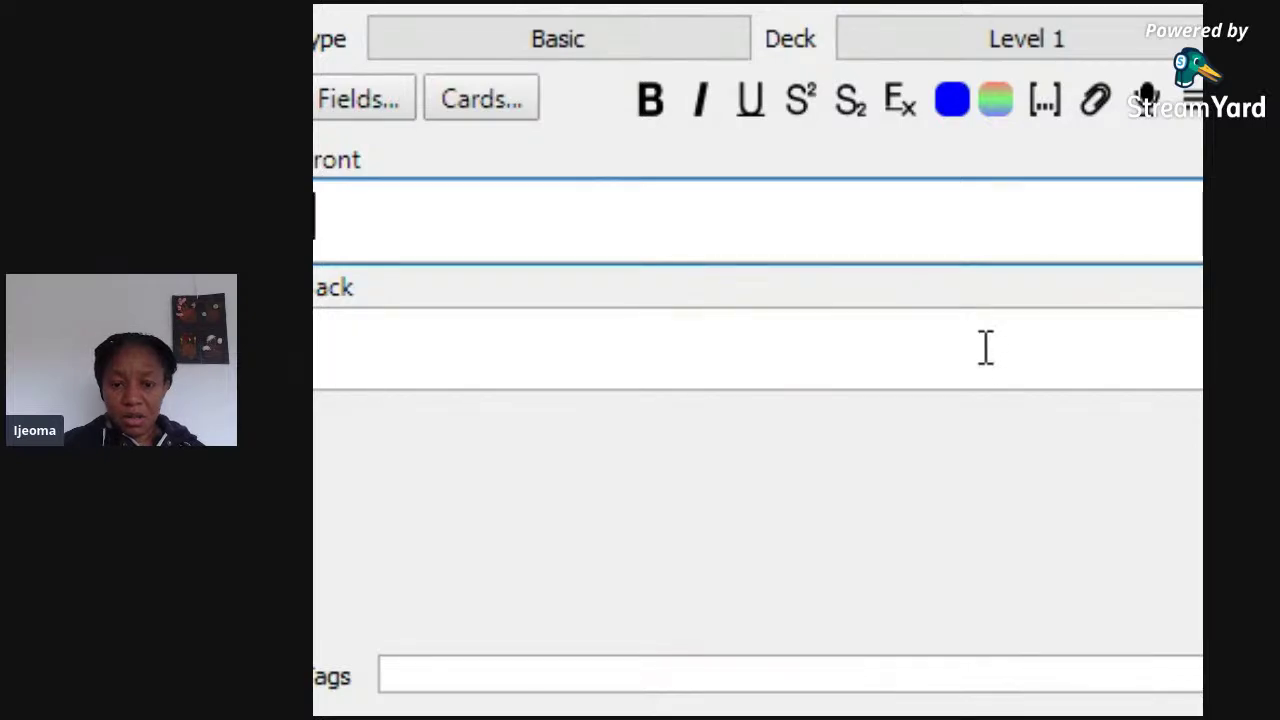
key(Escape)
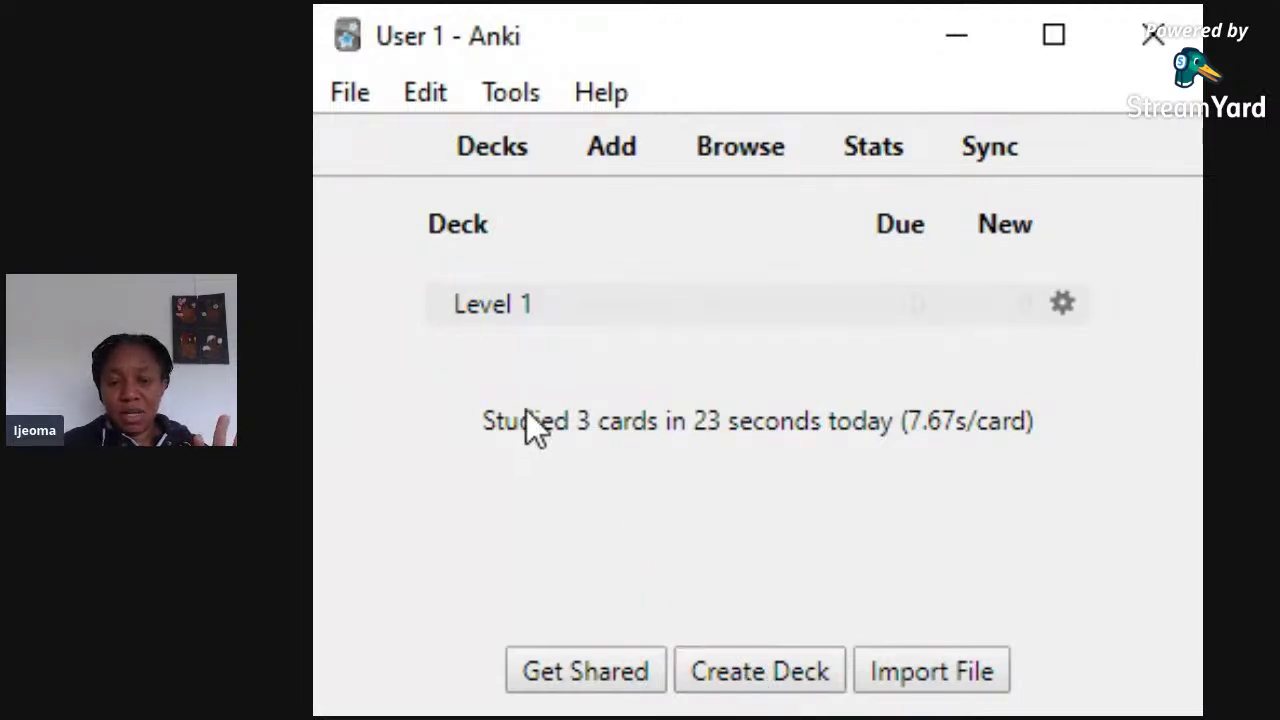
click(703, 658)
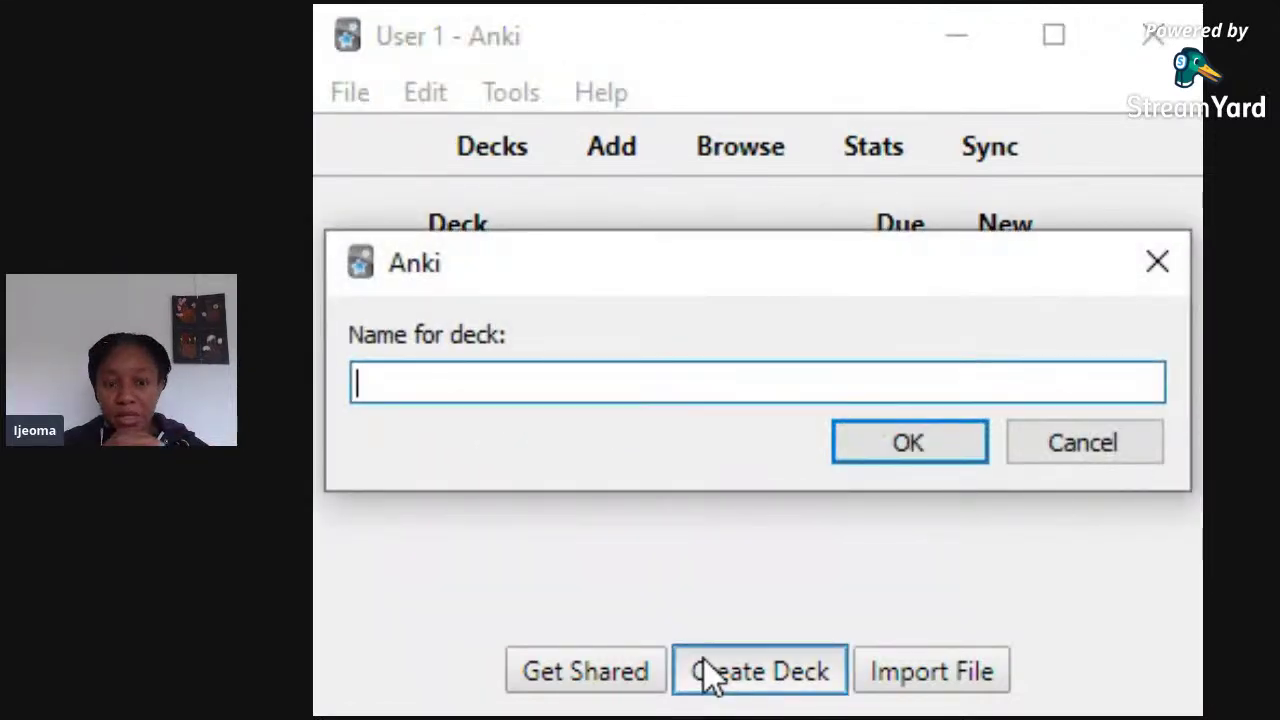
text(Greetings)
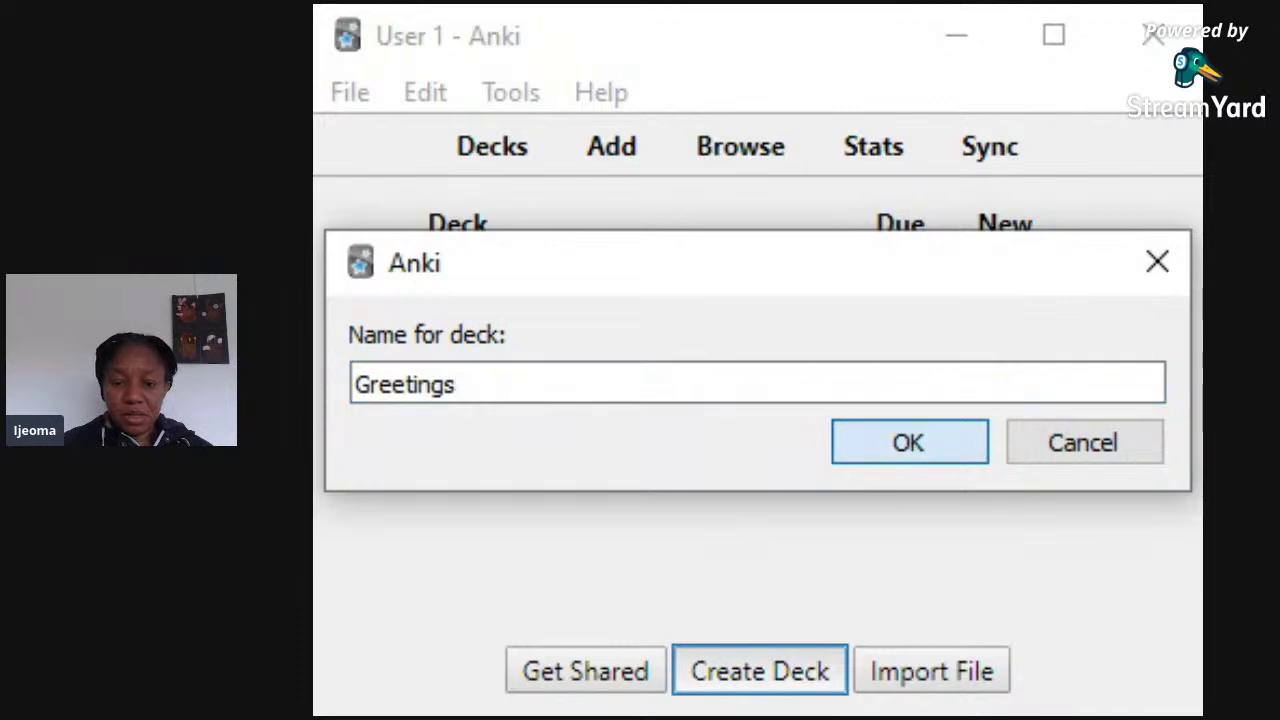
click(885, 434)
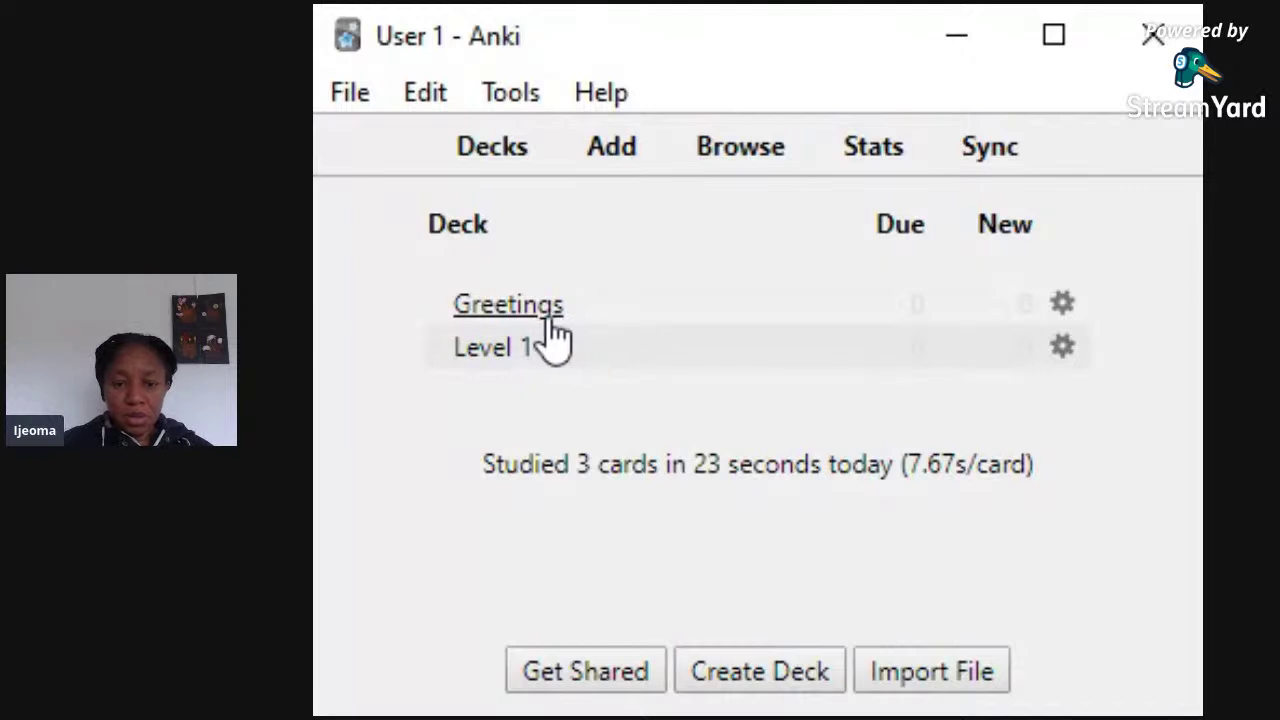
drag(551, 324, 595, 397)
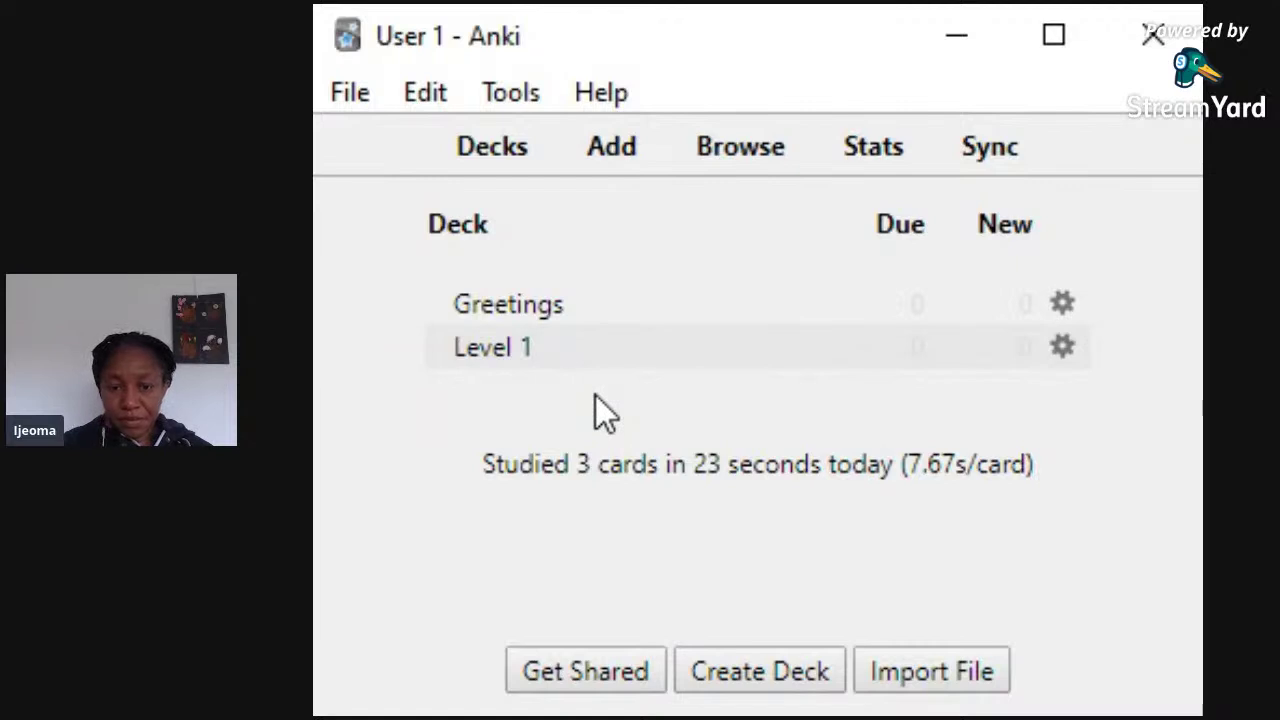
click(1062, 306)
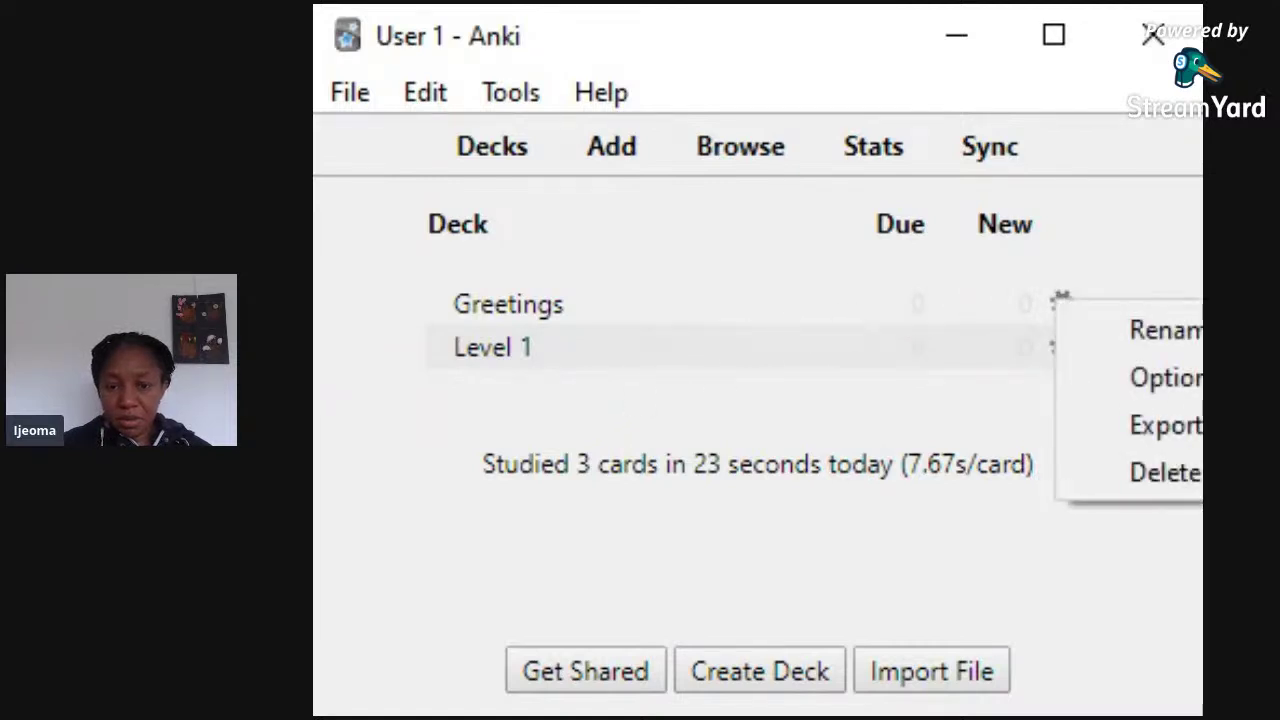
click(1140, 473)
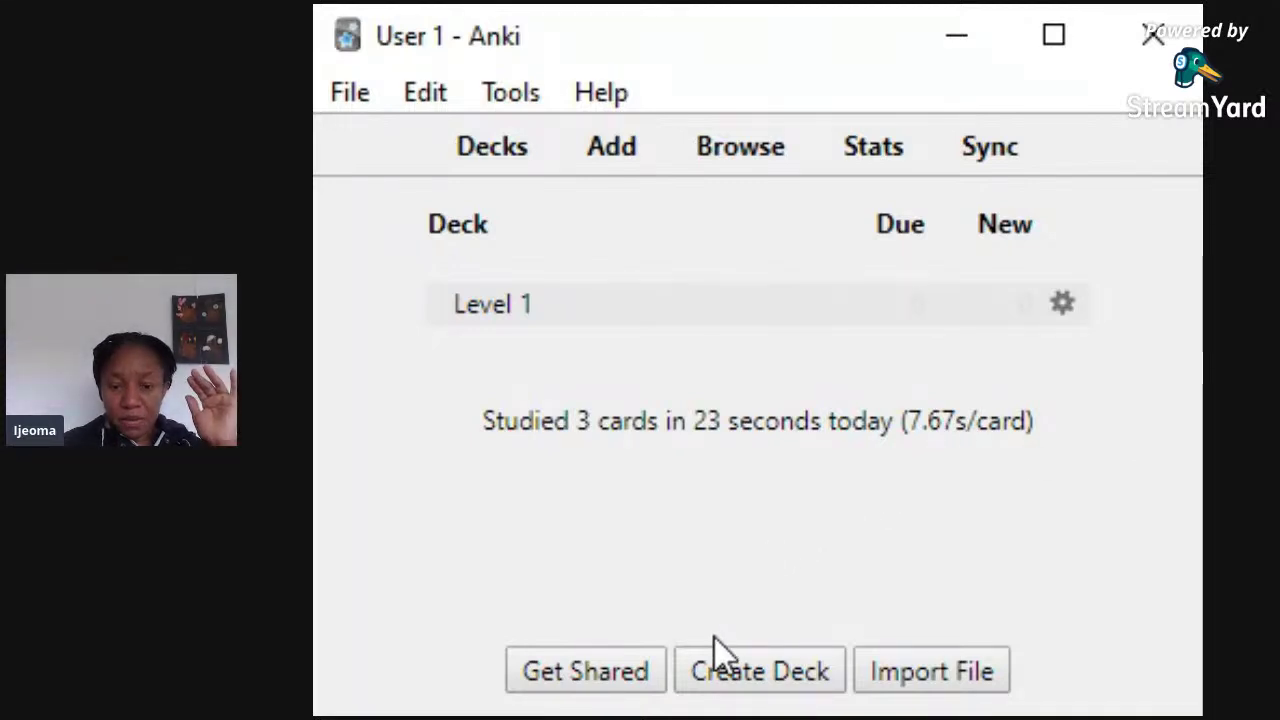
click(711, 688)
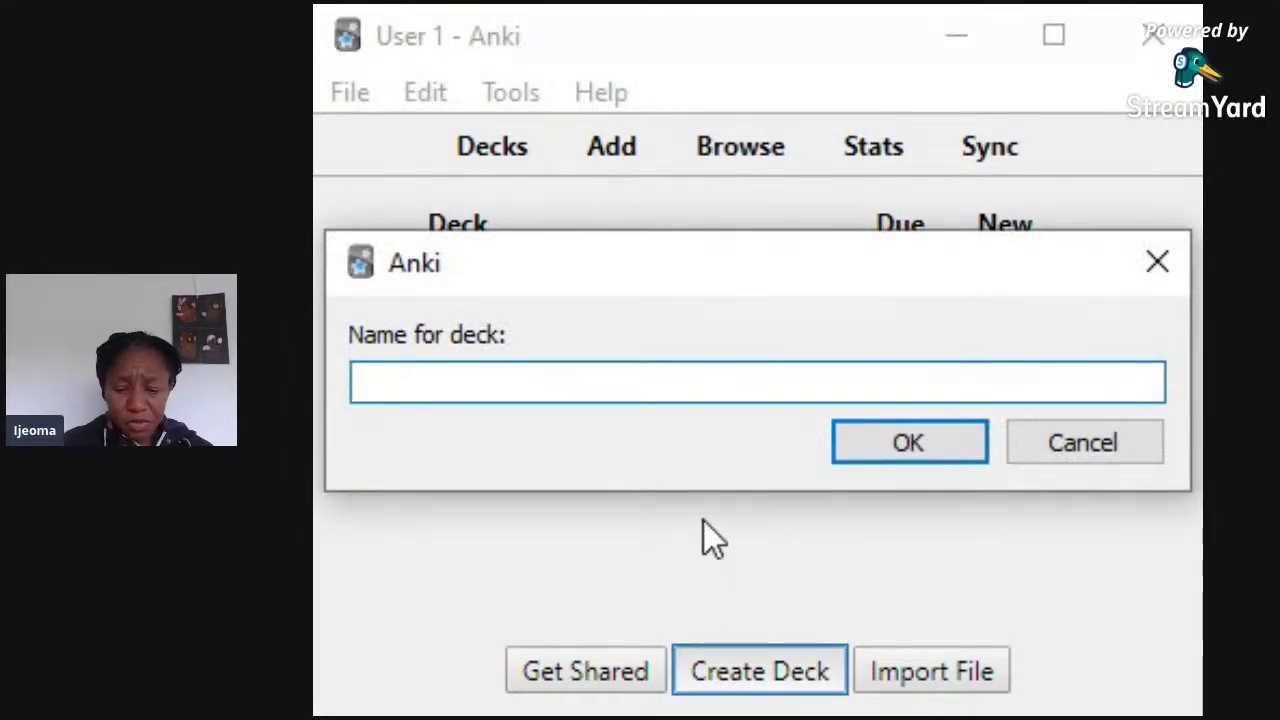
Create the 'Level 1:: Greetings' deck so Greetings nests under Level 1.
text(Level 1::)
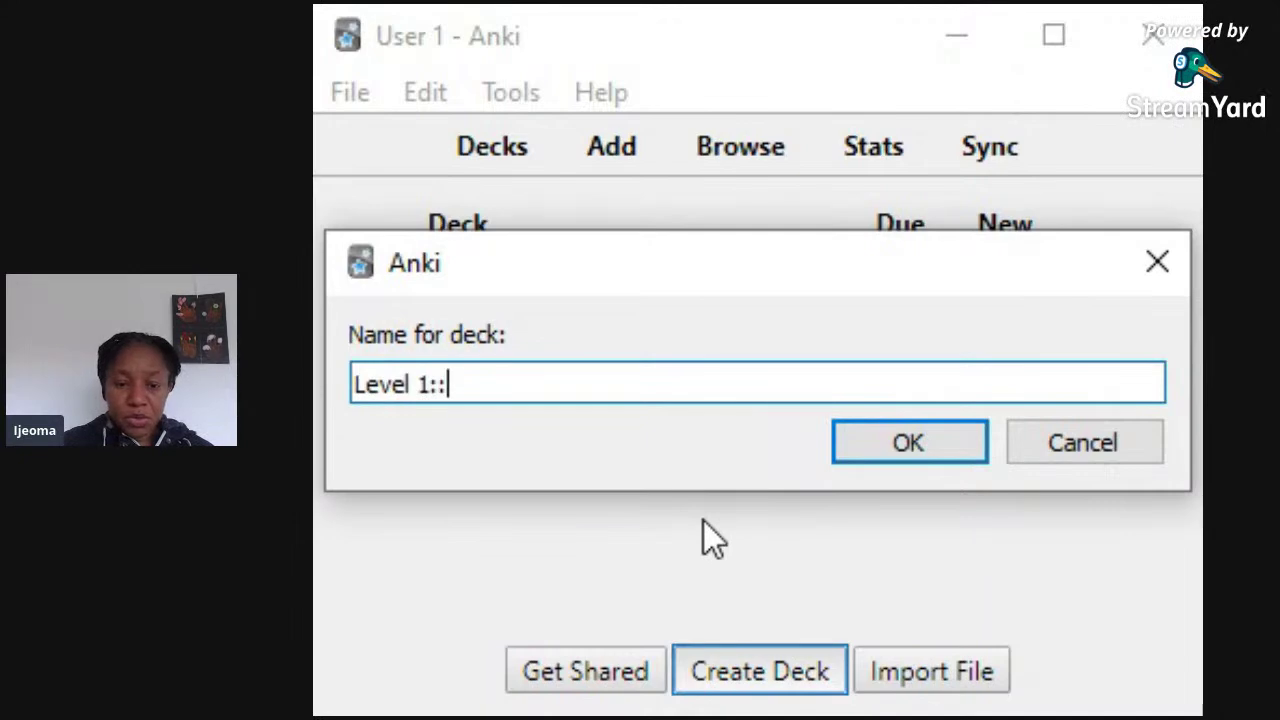
text( G)
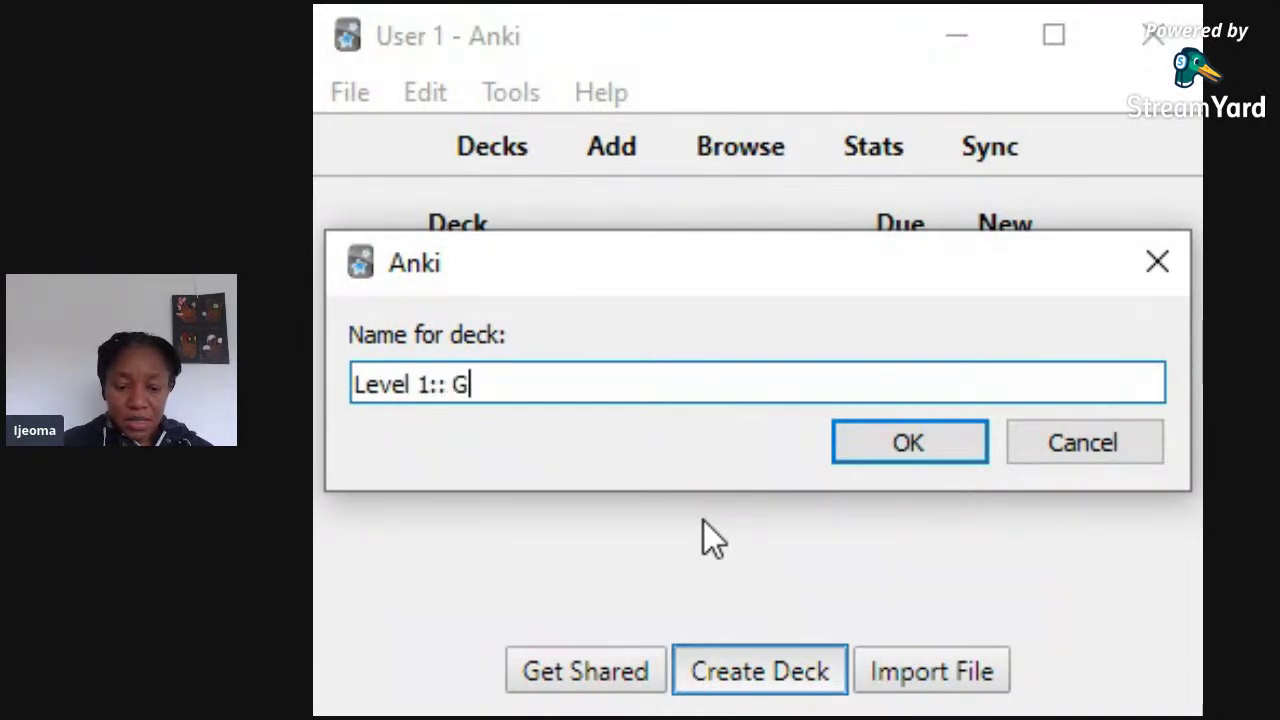
text(reetings)
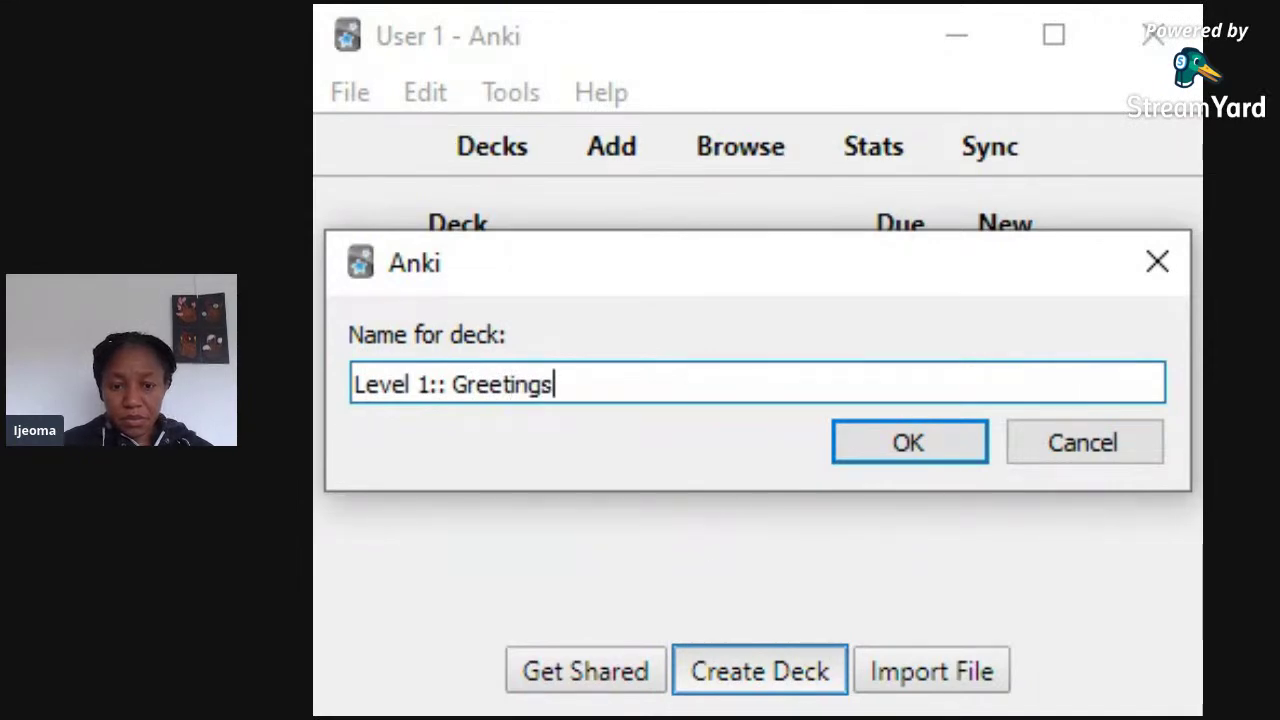
click(898, 449)
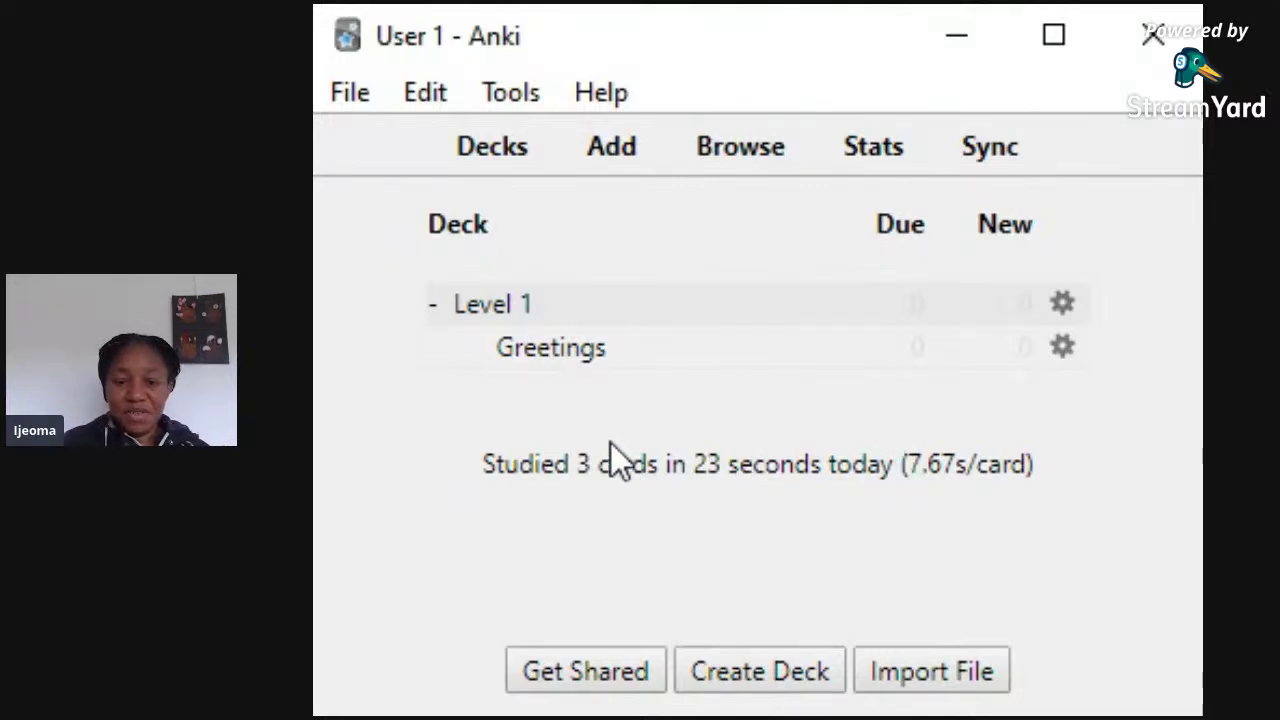
click(750, 670)
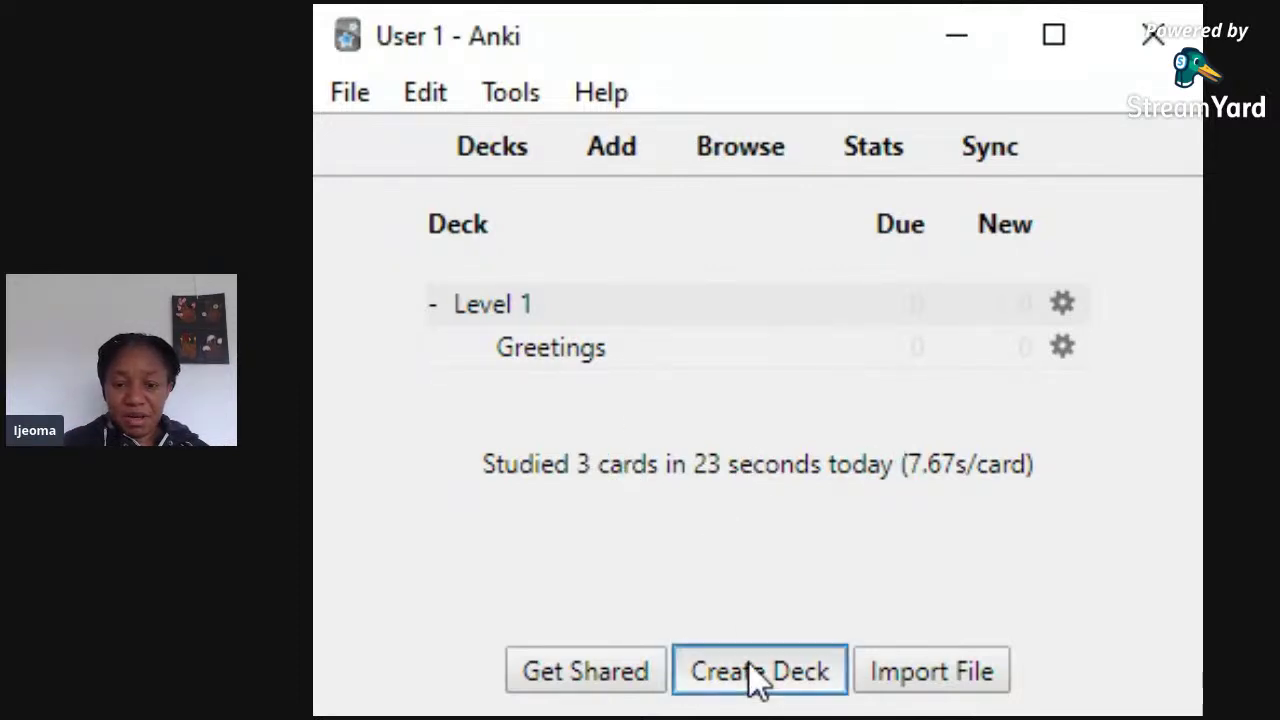
Create the 'Level 1:: Introductions' subdeck, then begin naming another deck 'Famil'.
text(L)
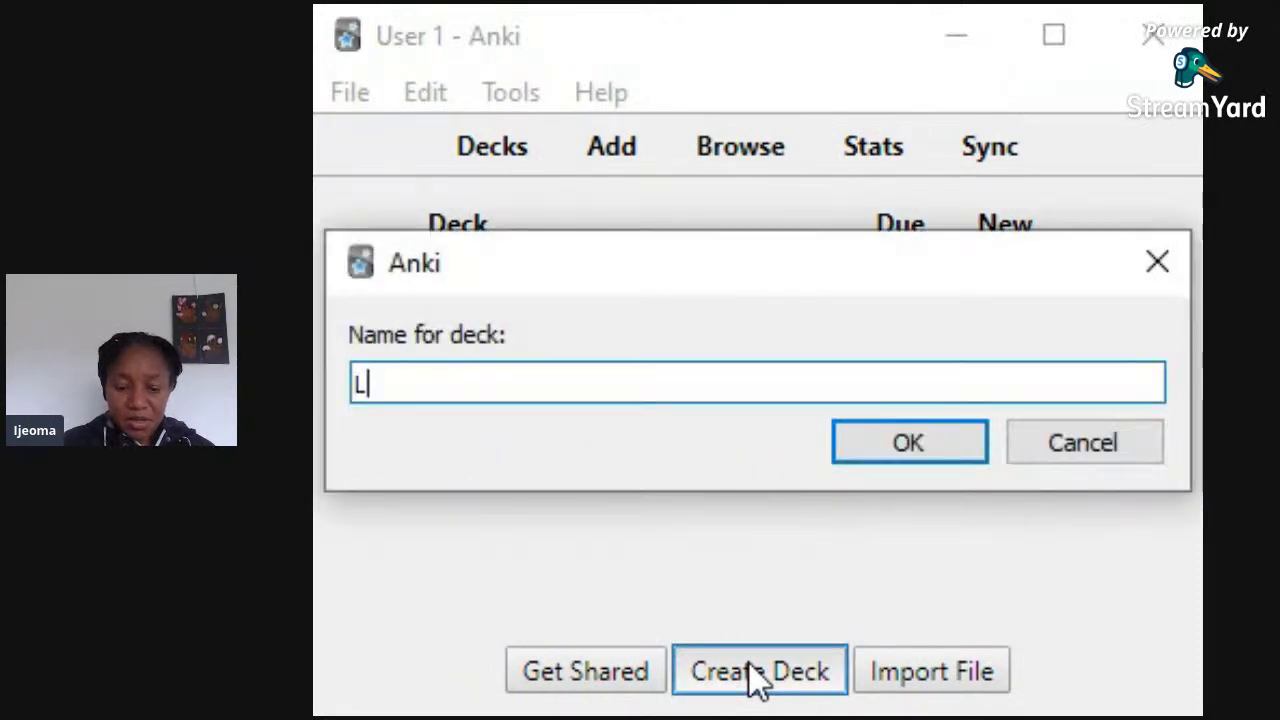
text(evel 1)
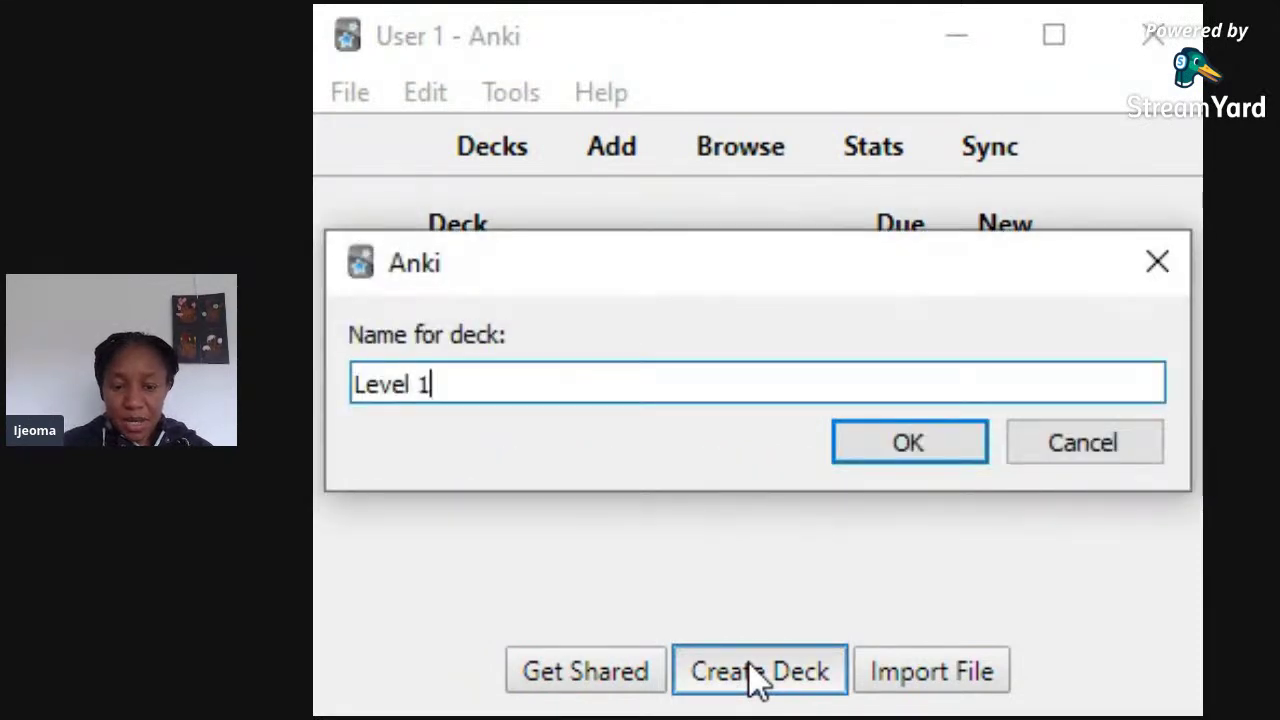
text(::)
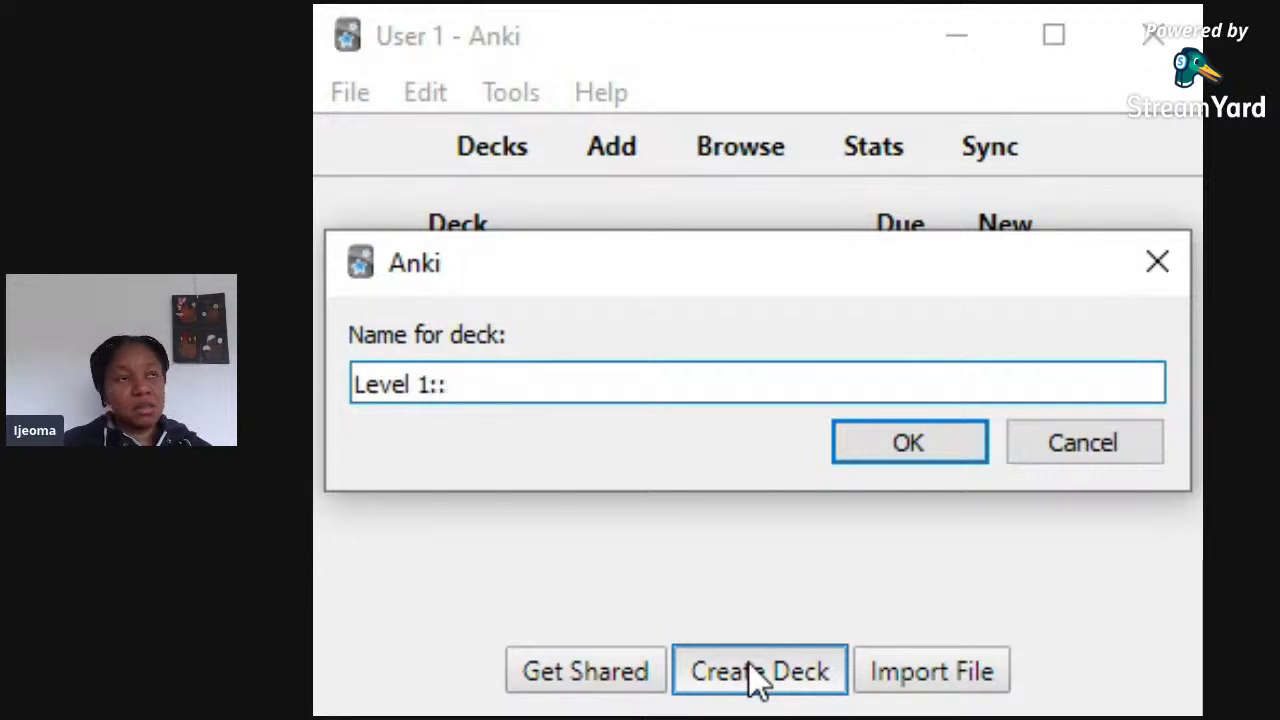
text( I)
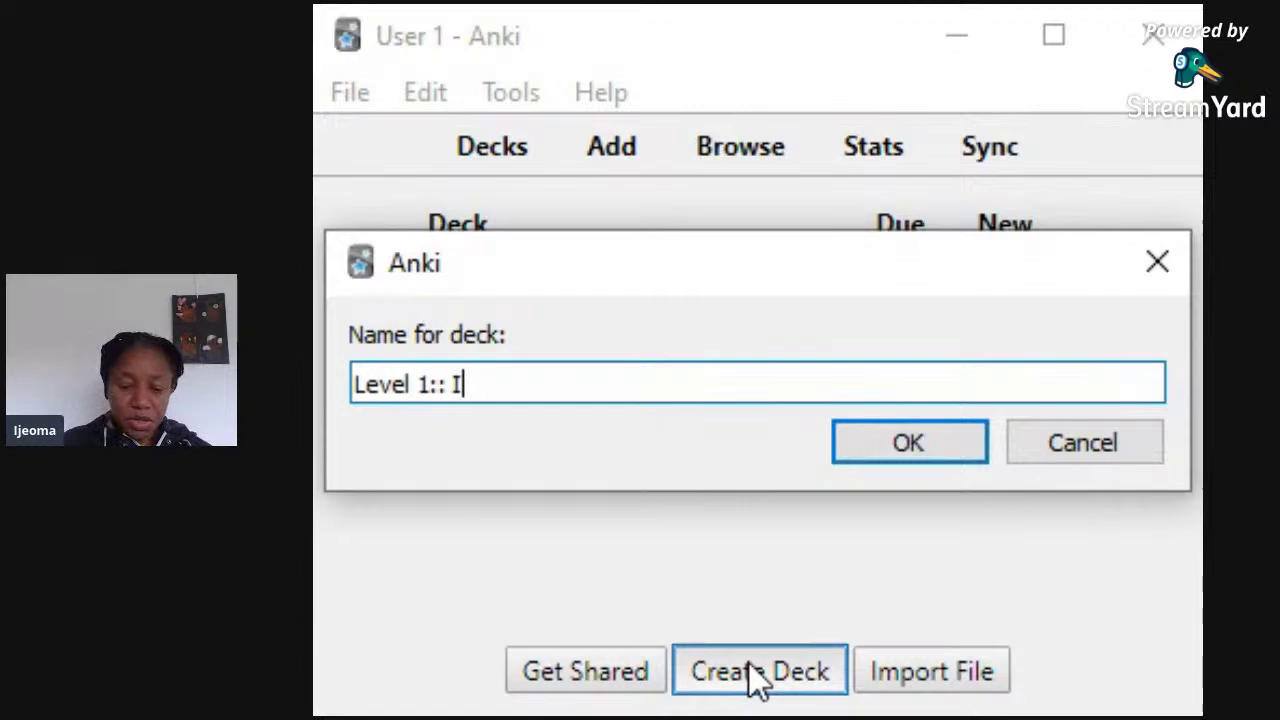
text(ntr)
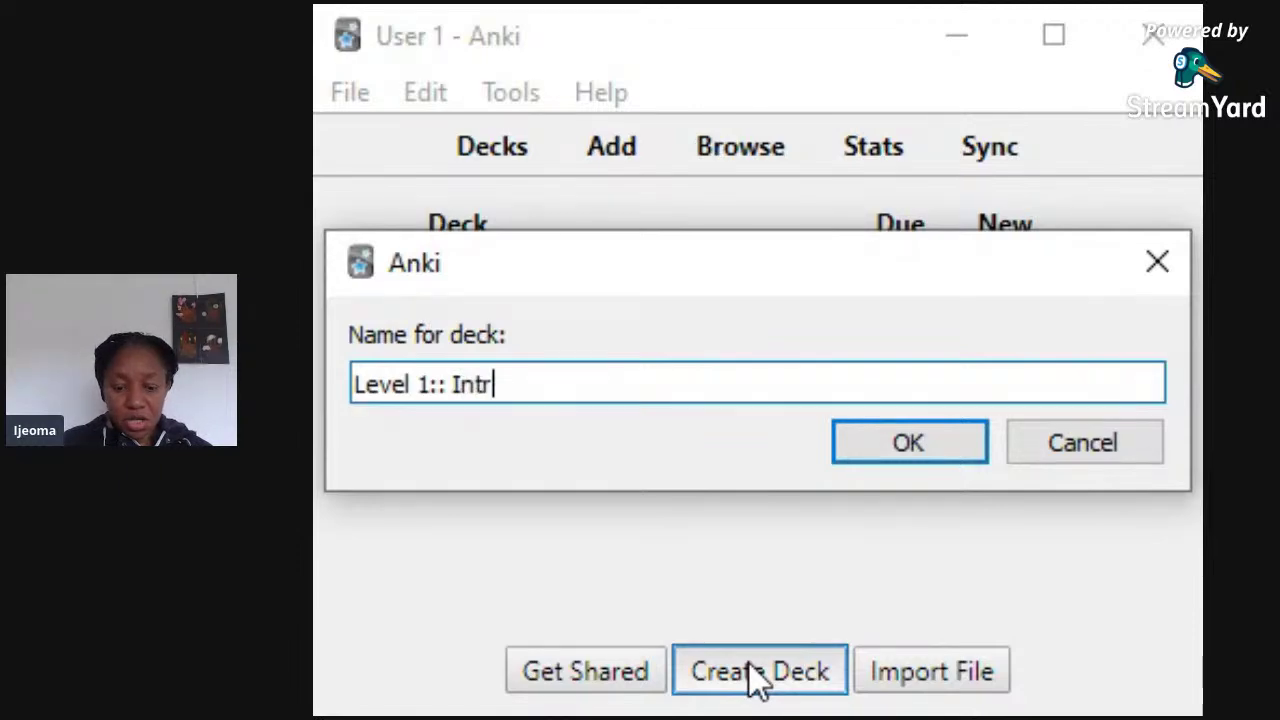
text(oducti)
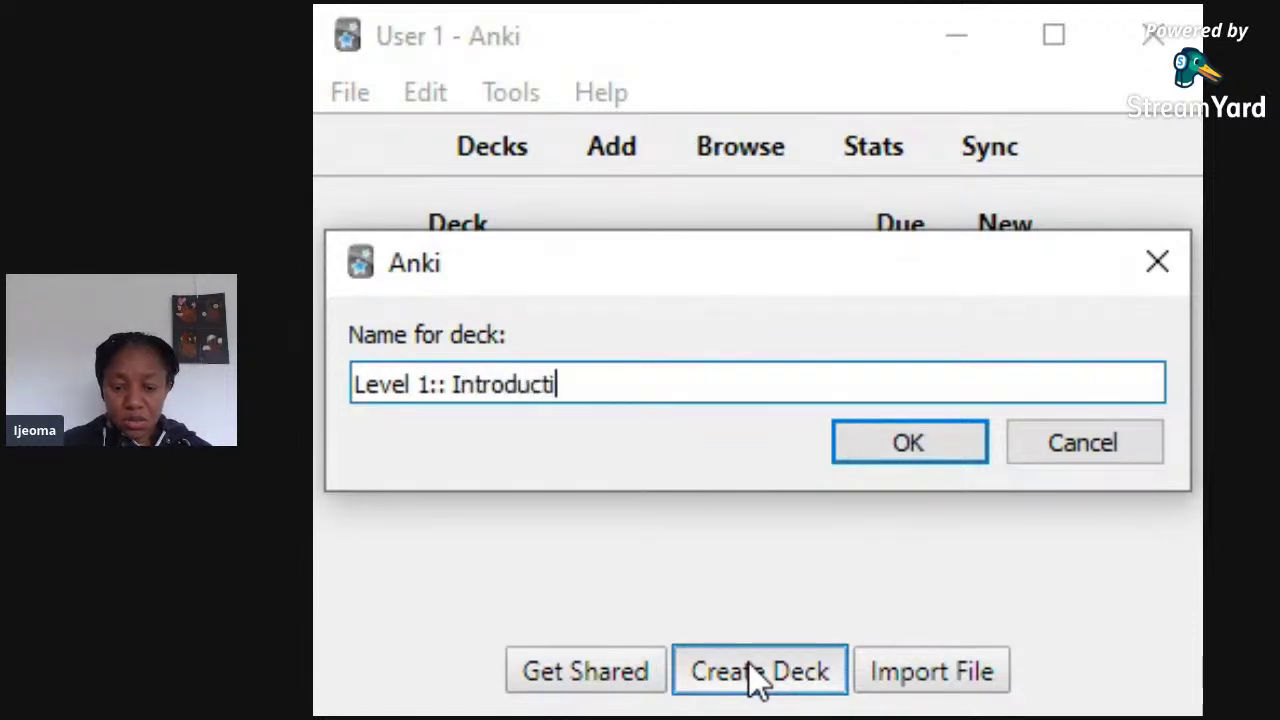
text(ons)
click(908, 442)
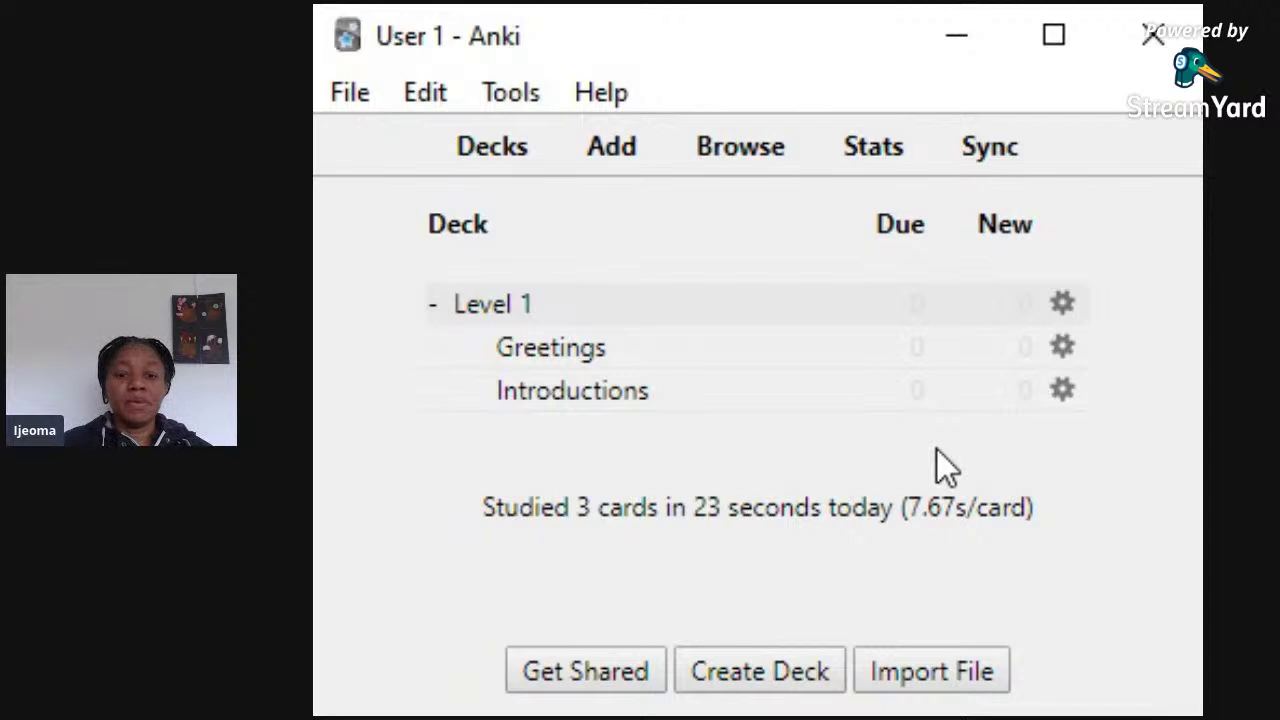
click(772, 668)
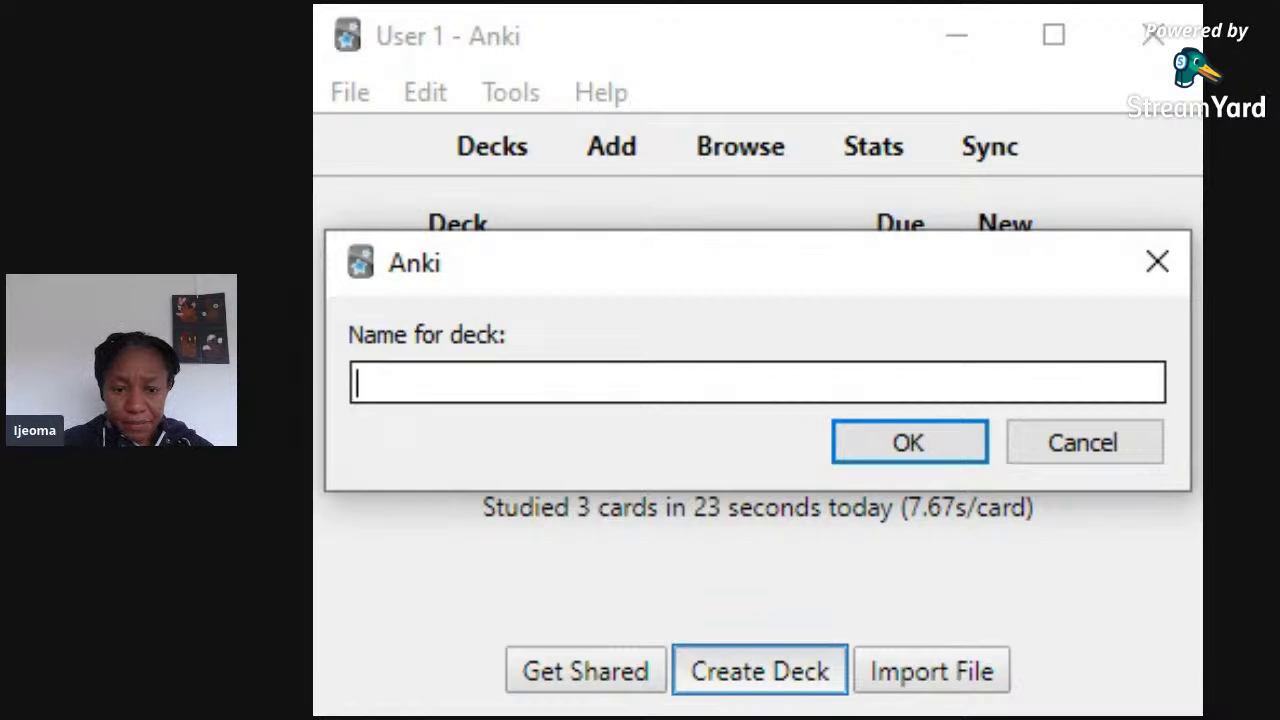
text(Famil)
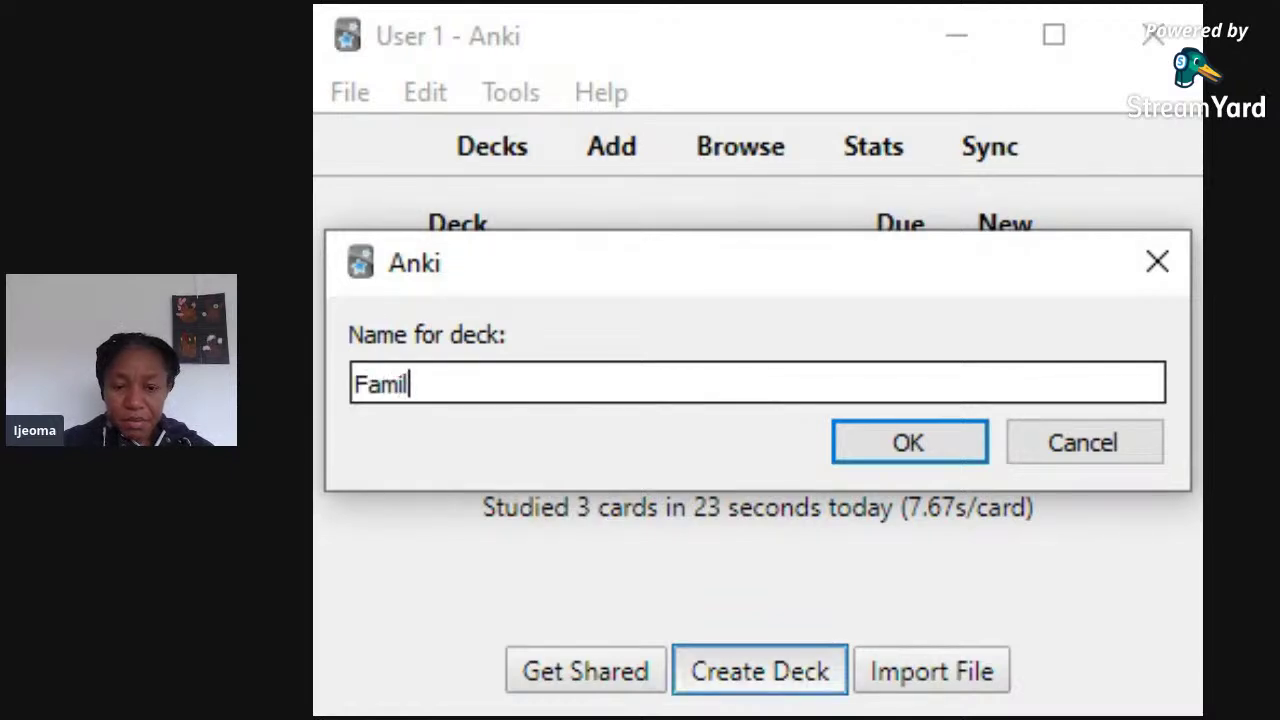
Change the new deck's name to 'Level:: Family', which creates a separate Level parent deck.
key(BackSpace)
key(BackSpace)
key(BackSpace)
key(BackSpace)
key(BackSpace)
text(Level)
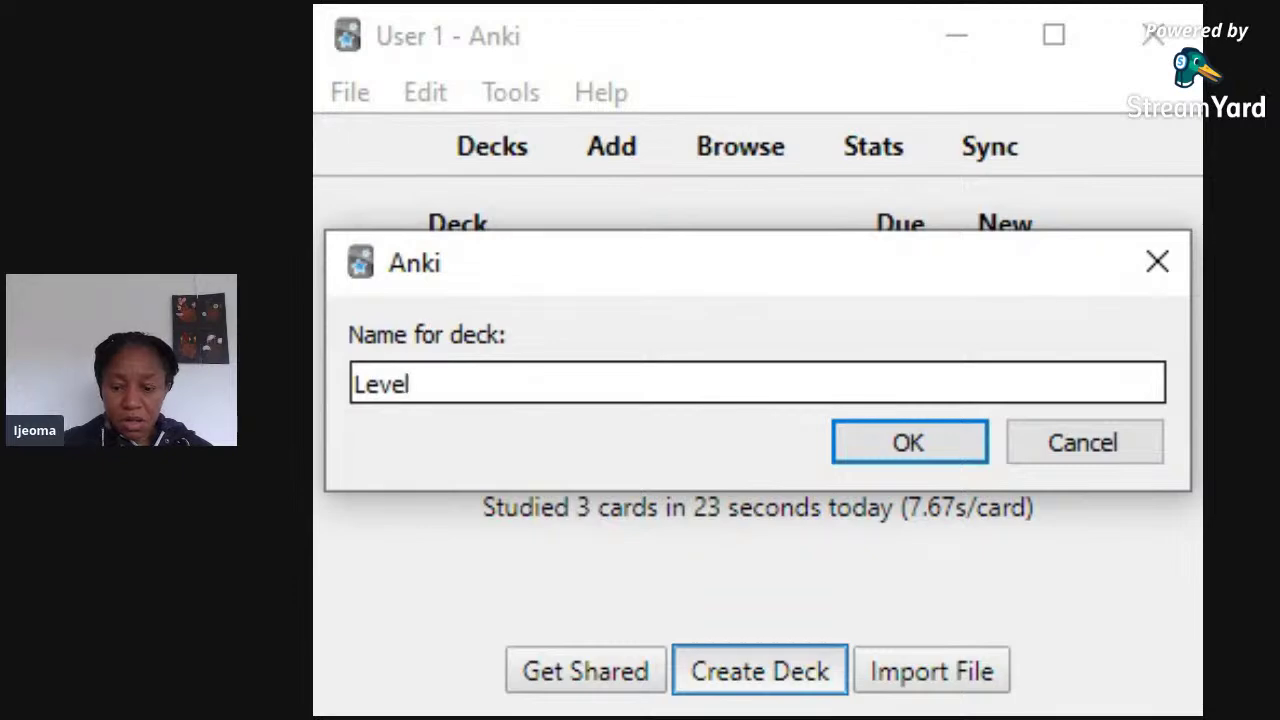
text(::)
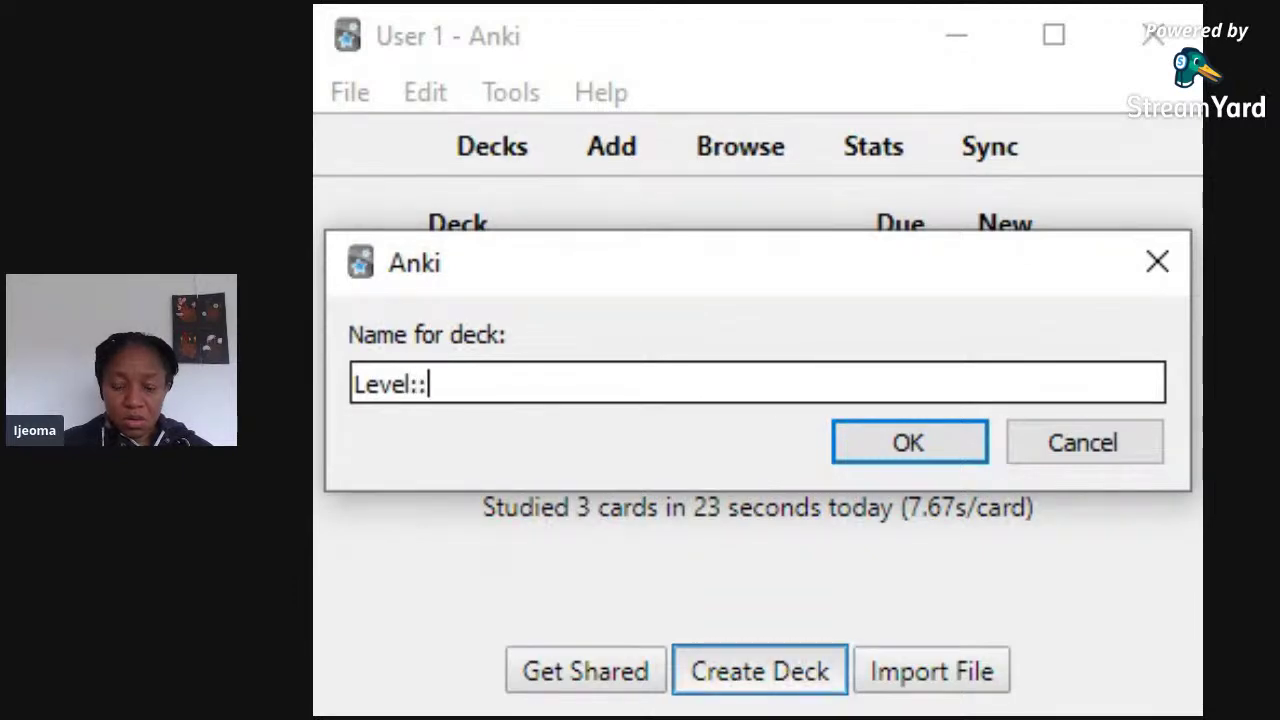
text( Family)
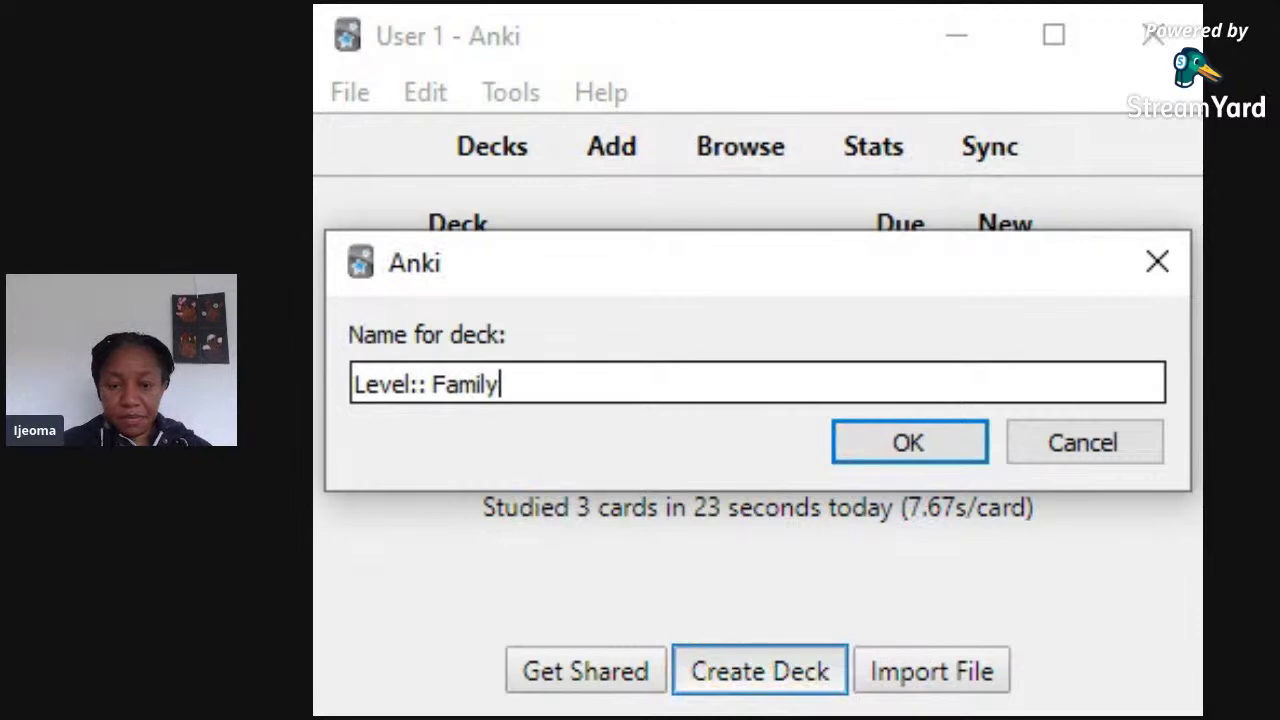
click(859, 432)
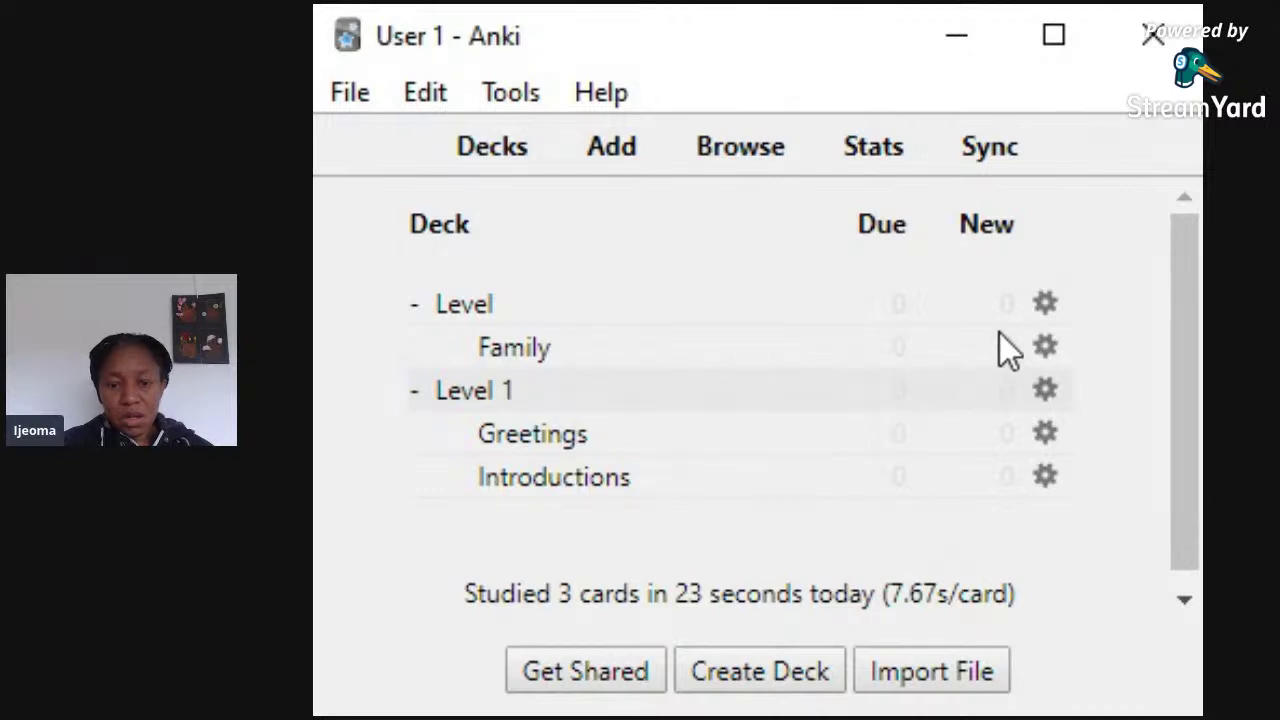
Delete the mistaken Level deck together with its Family subdeck.
click(1054, 305)
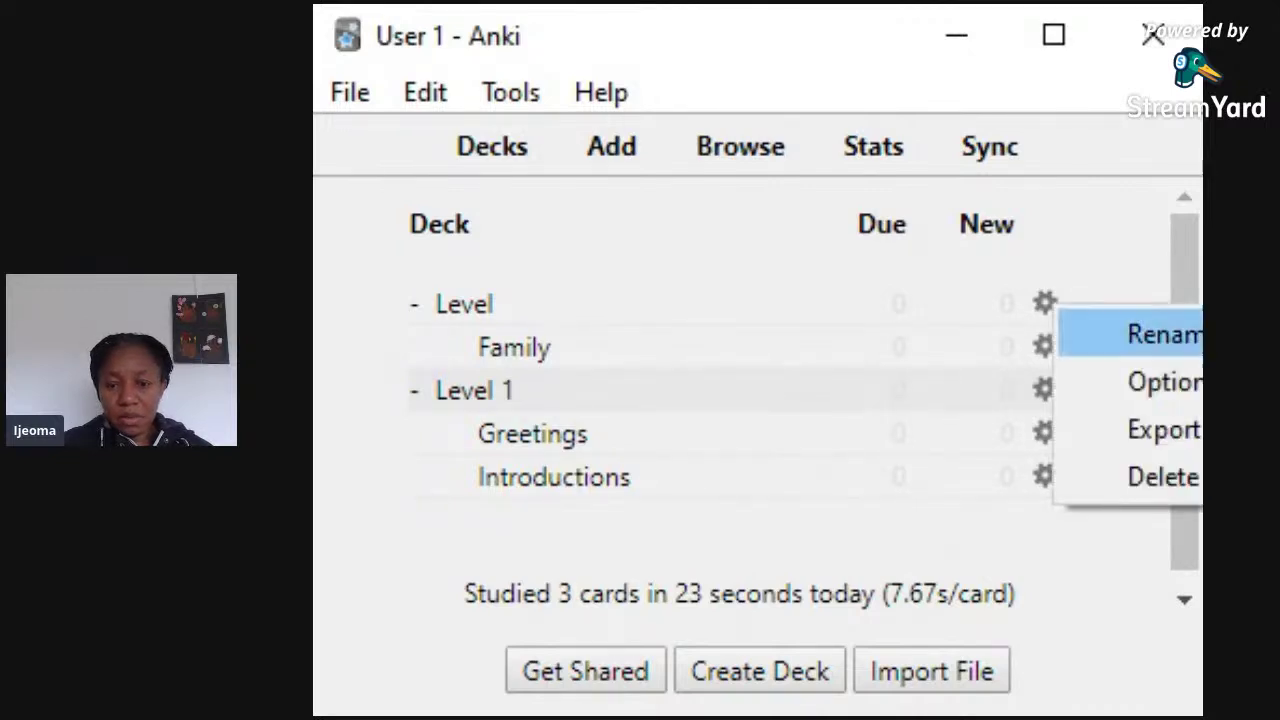
click(1027, 300)
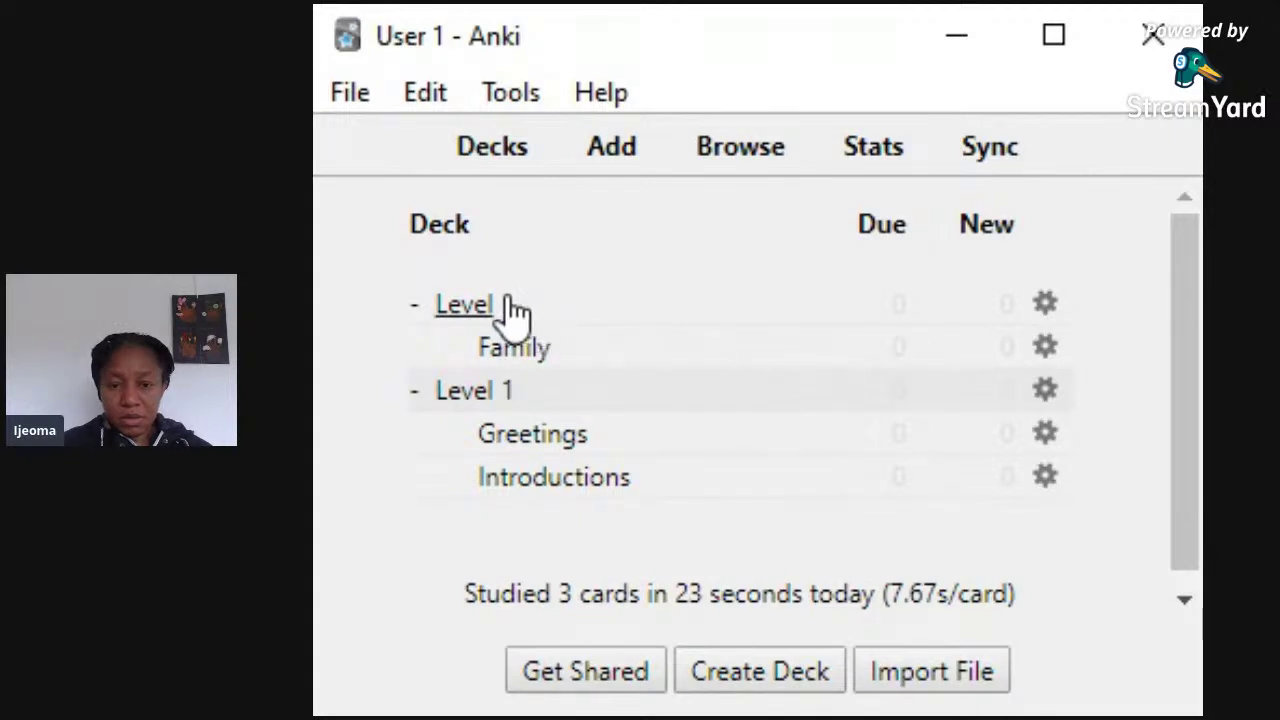
click(1040, 297)
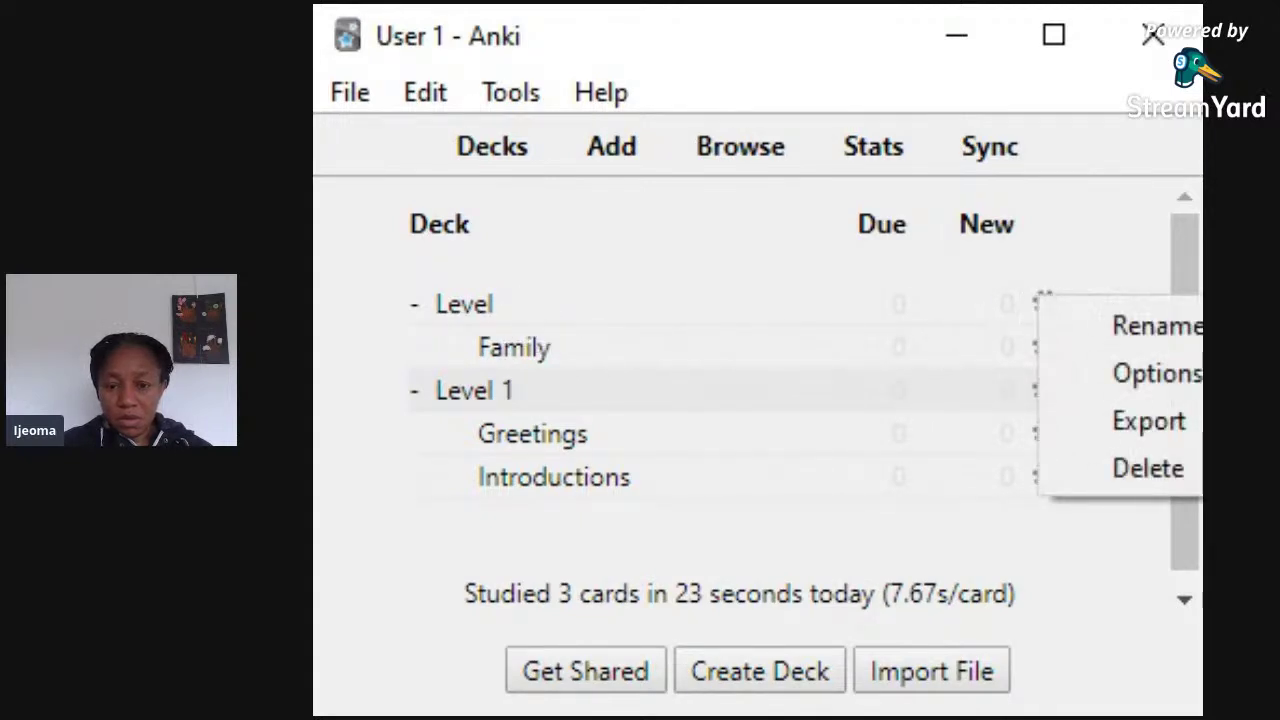
click(1100, 468)
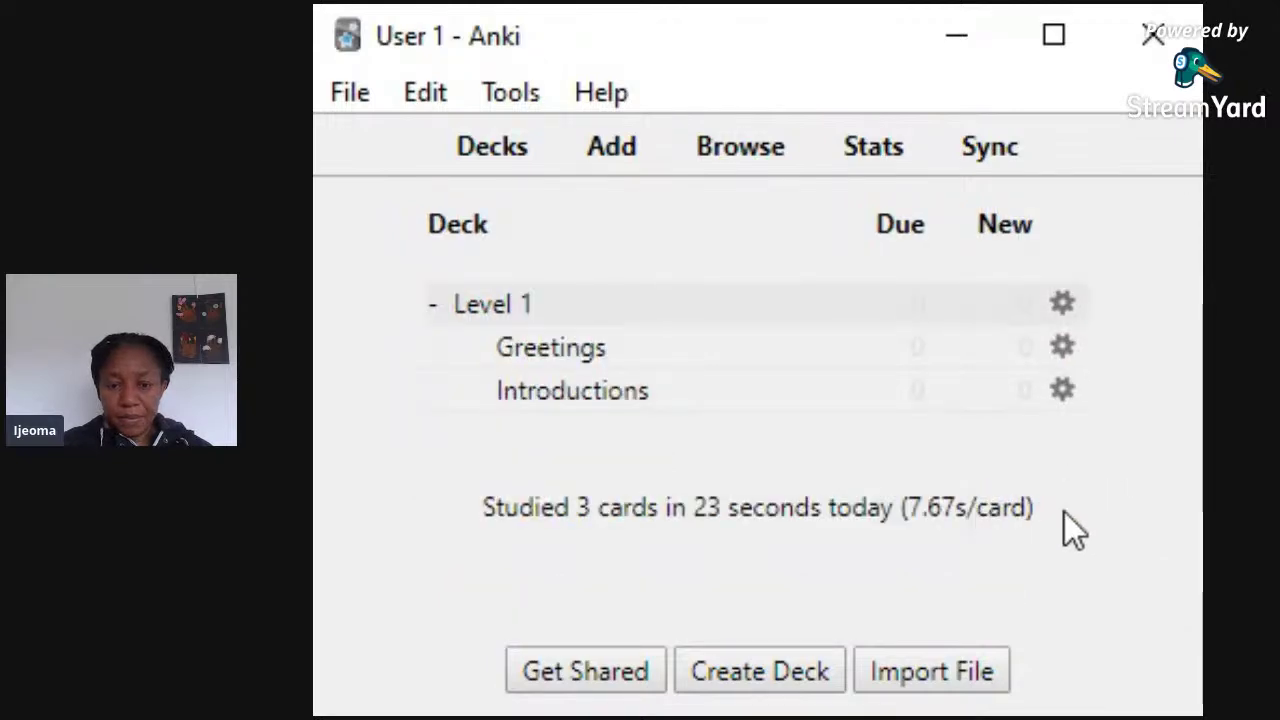
Create a new deck named 'Level 1:: Family'.
click(805, 683)
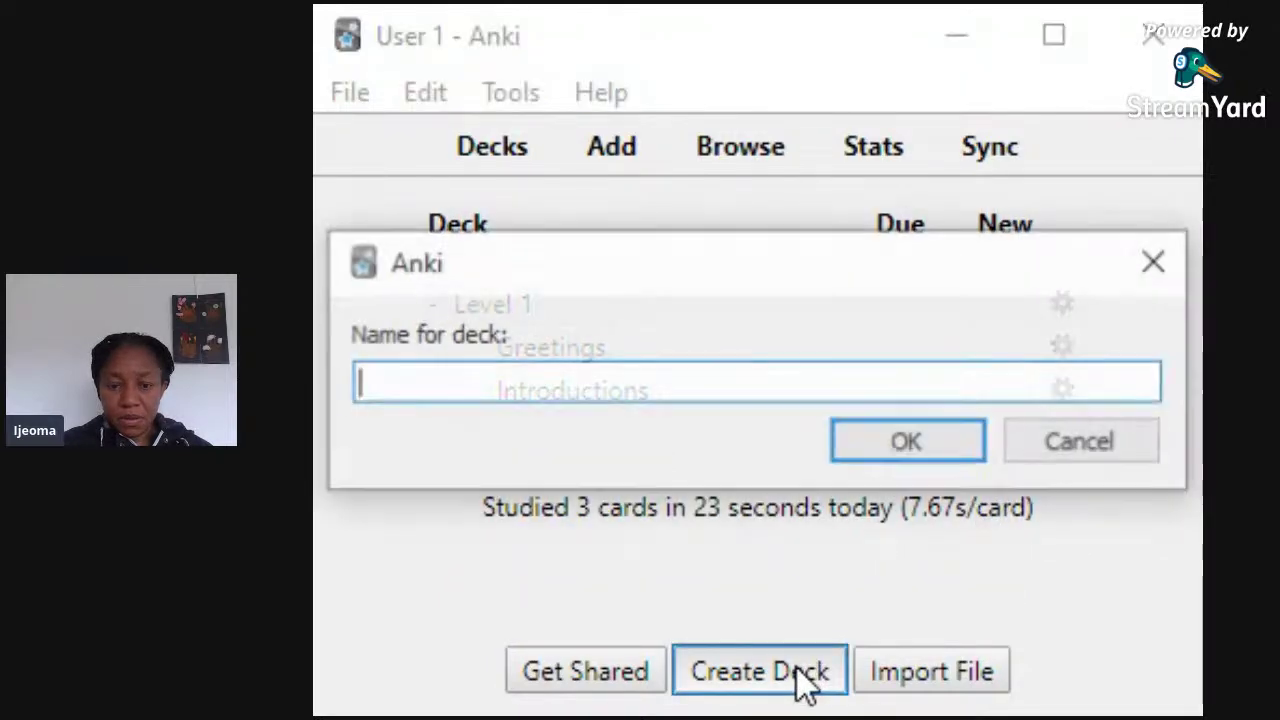
text(Level 1)
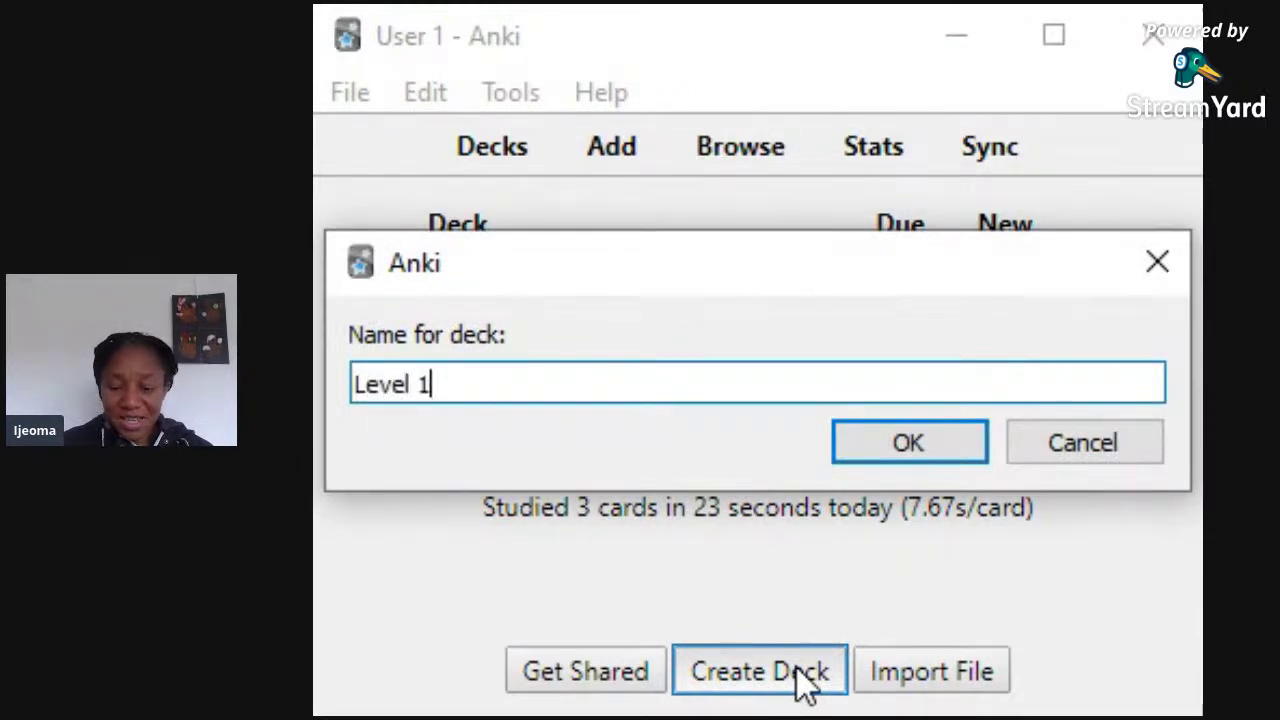
text(:: Family)
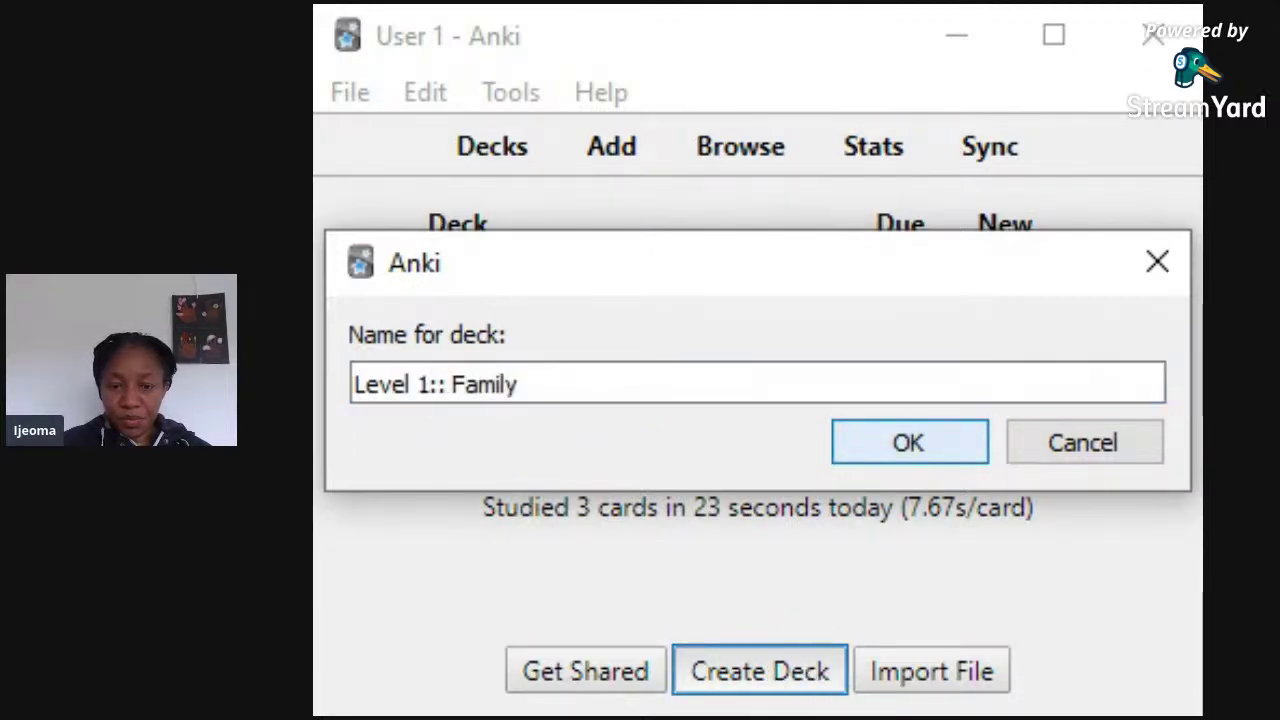
click(890, 448)
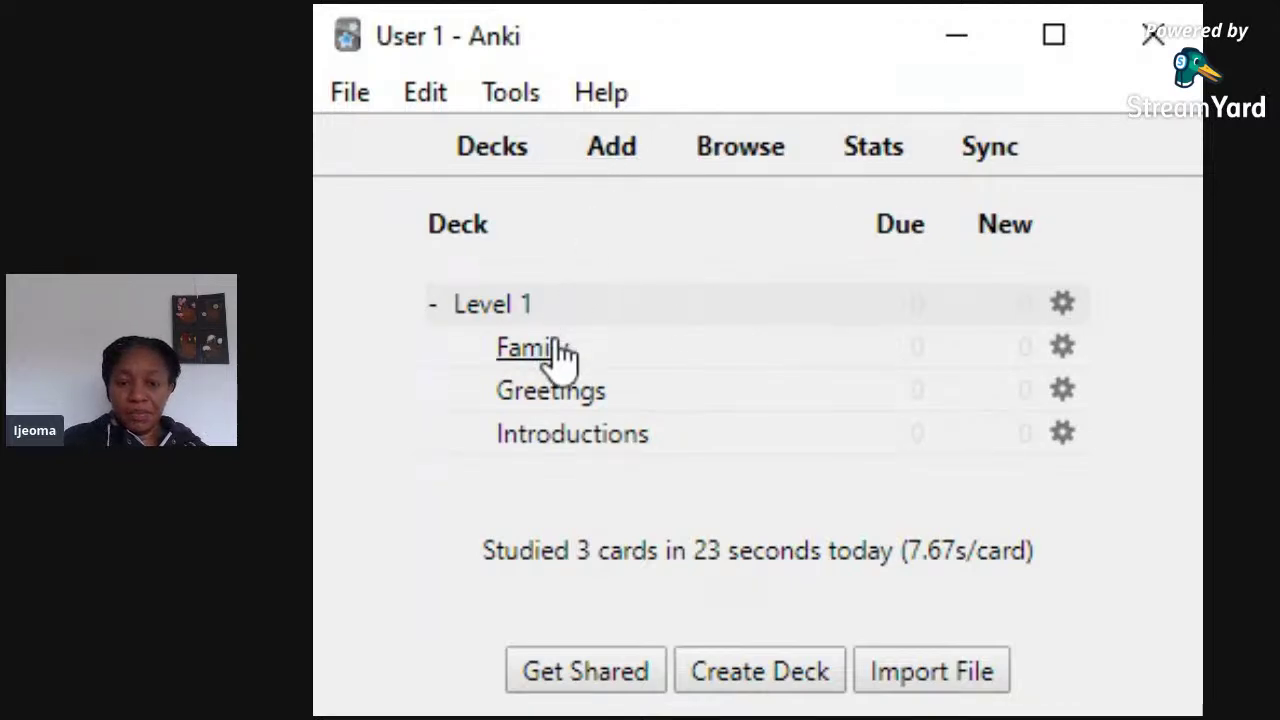
Open Add for a new card and set Level 1:: Greetings as its deck.
click(604, 158)
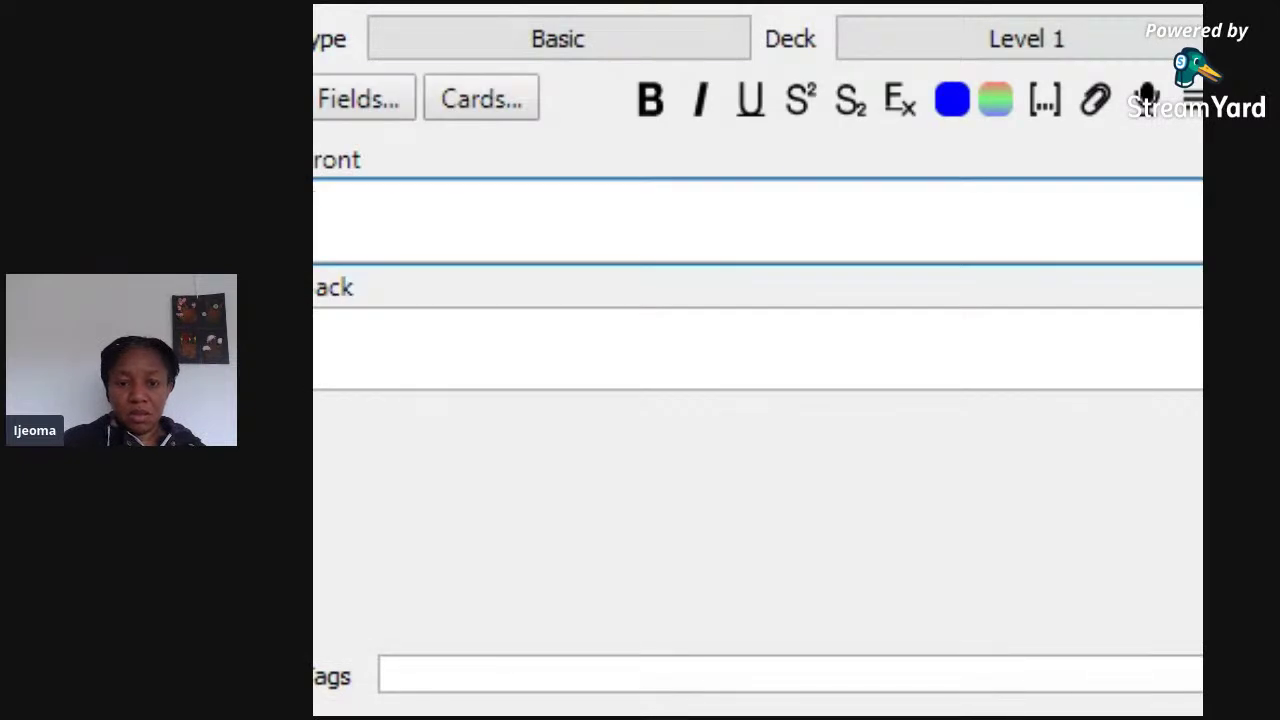
click(1027, 38)
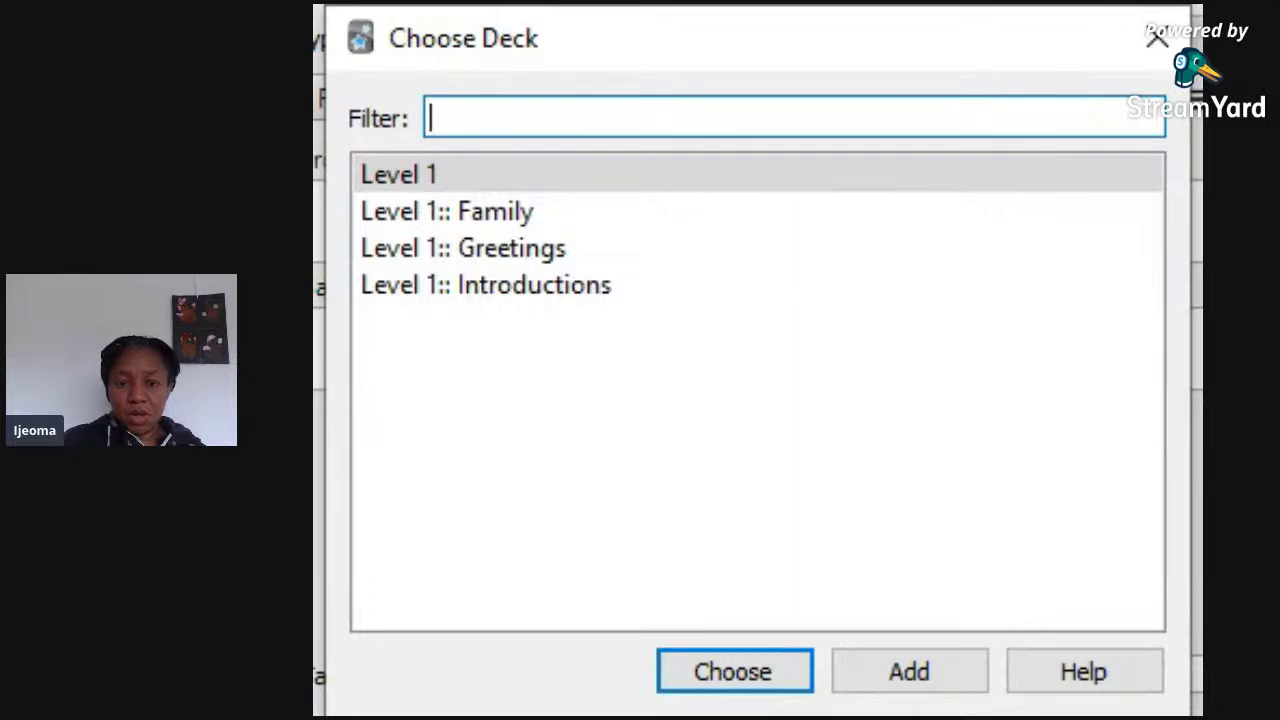
click(1157, 38)
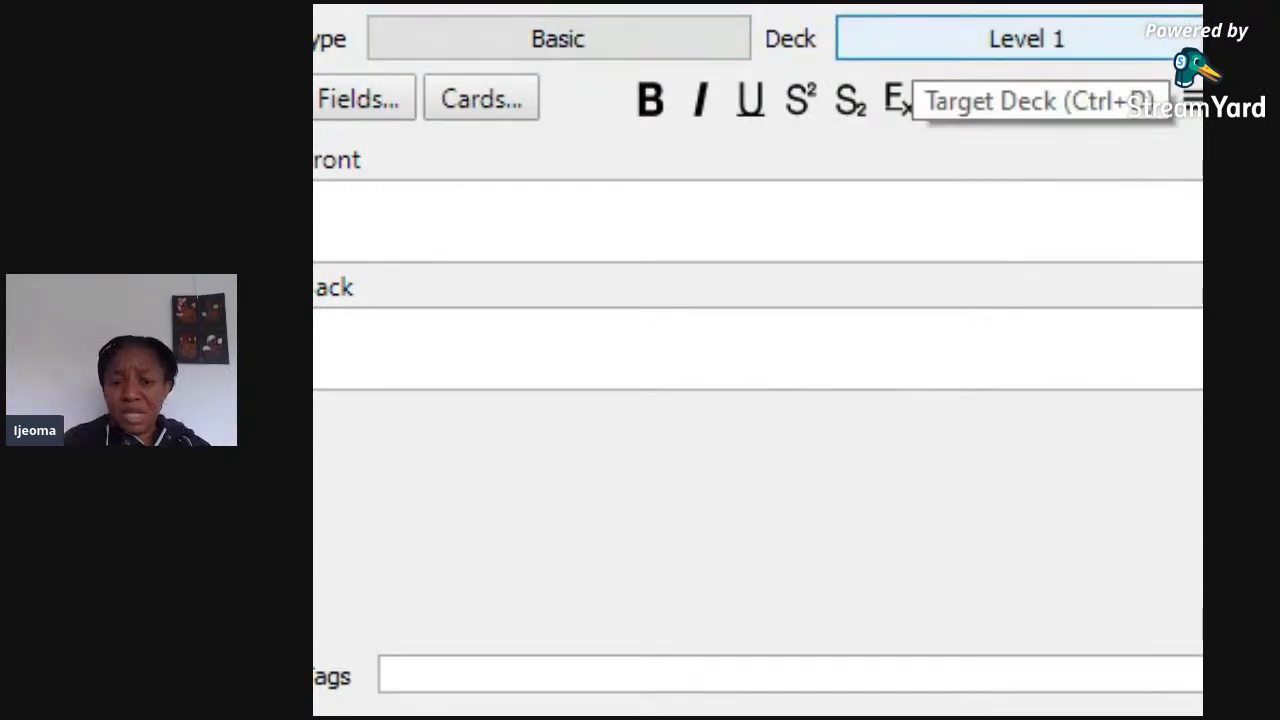
click(1027, 38)
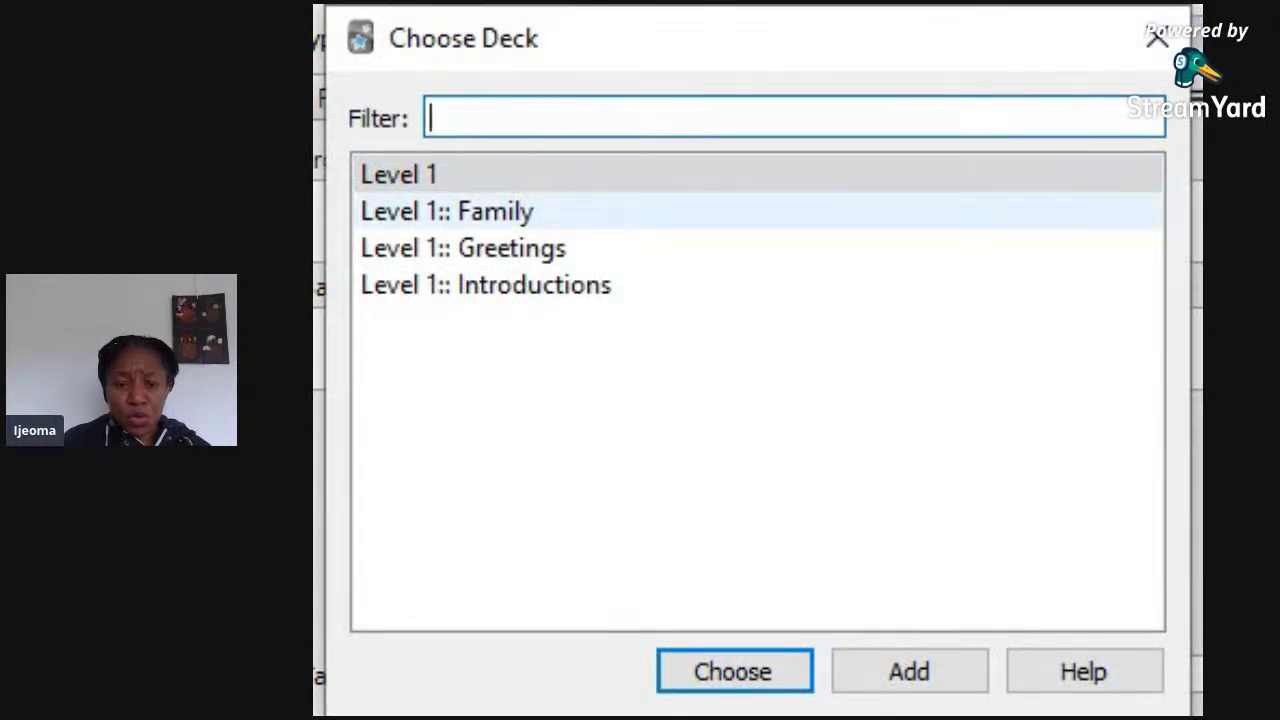
click(520, 248)
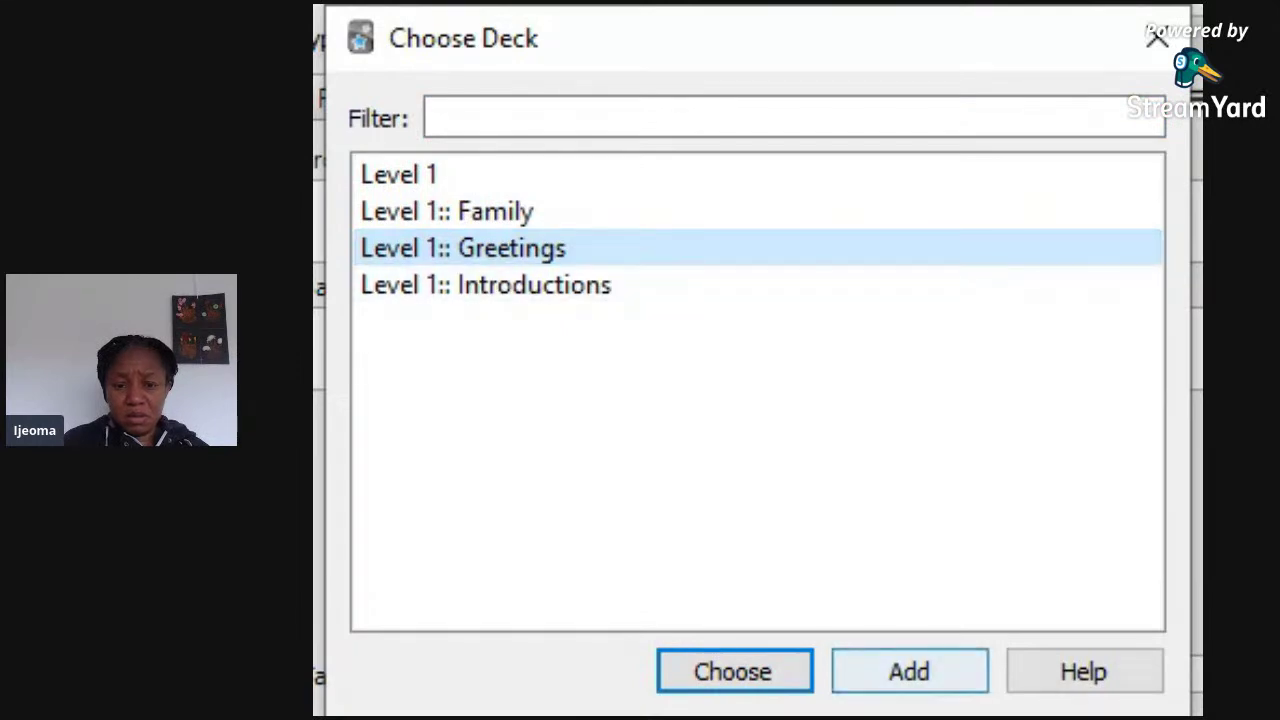
click(909, 671)
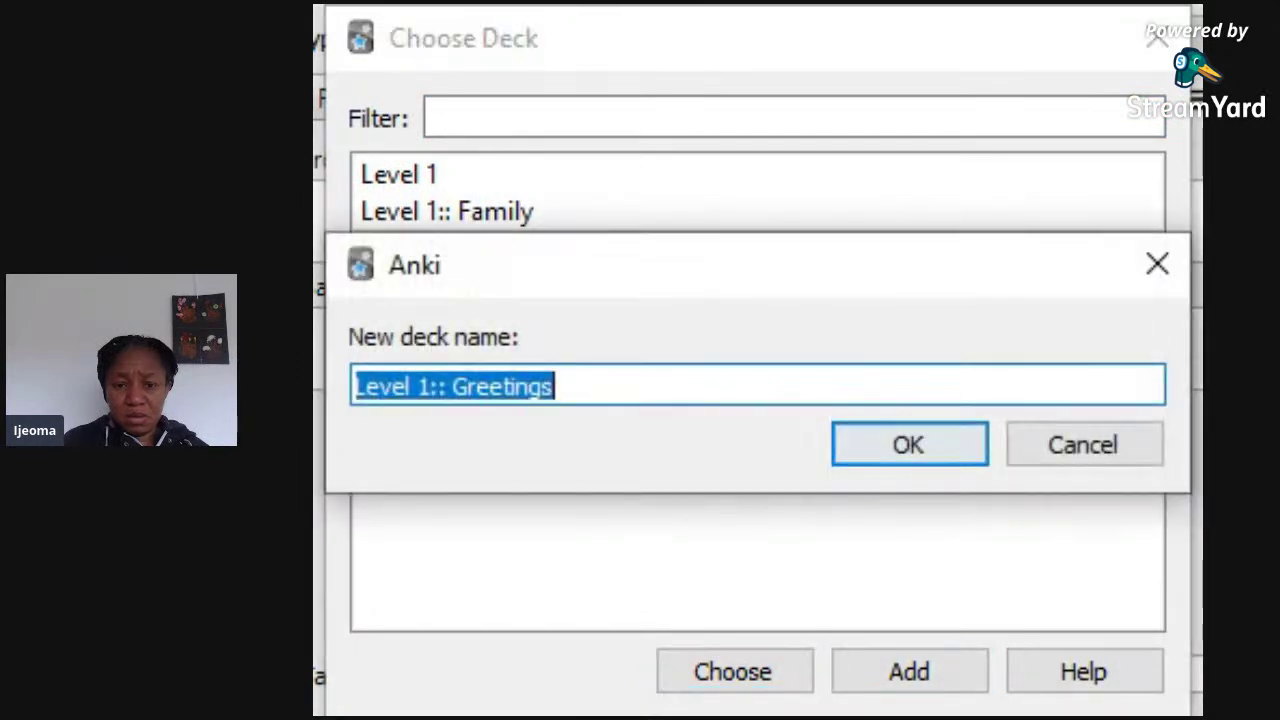
click(909, 444)
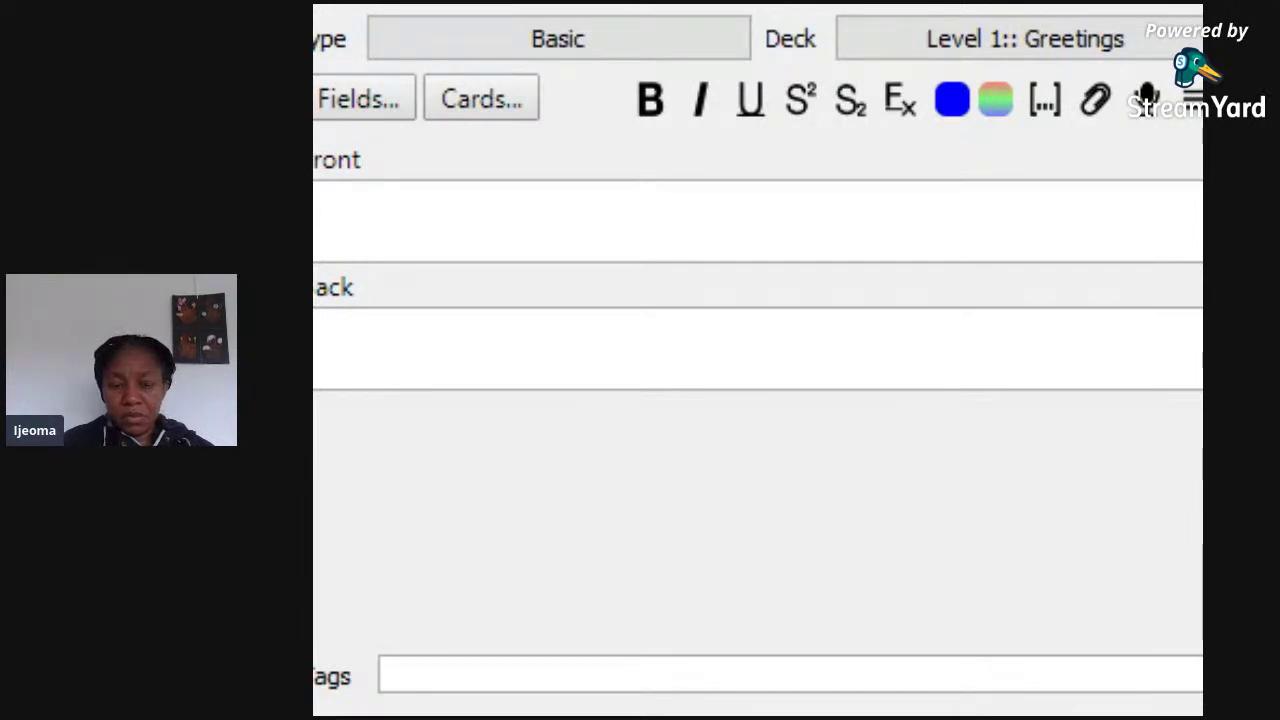
click(314, 215)
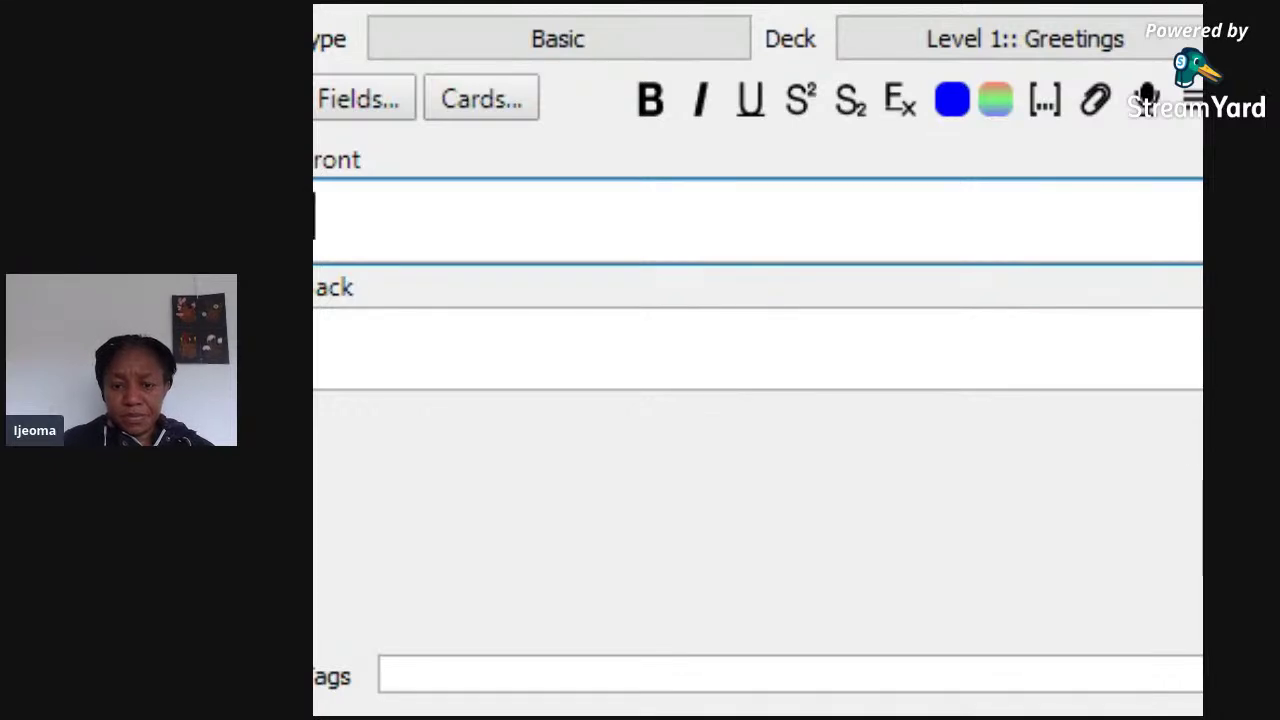
key(Escape)
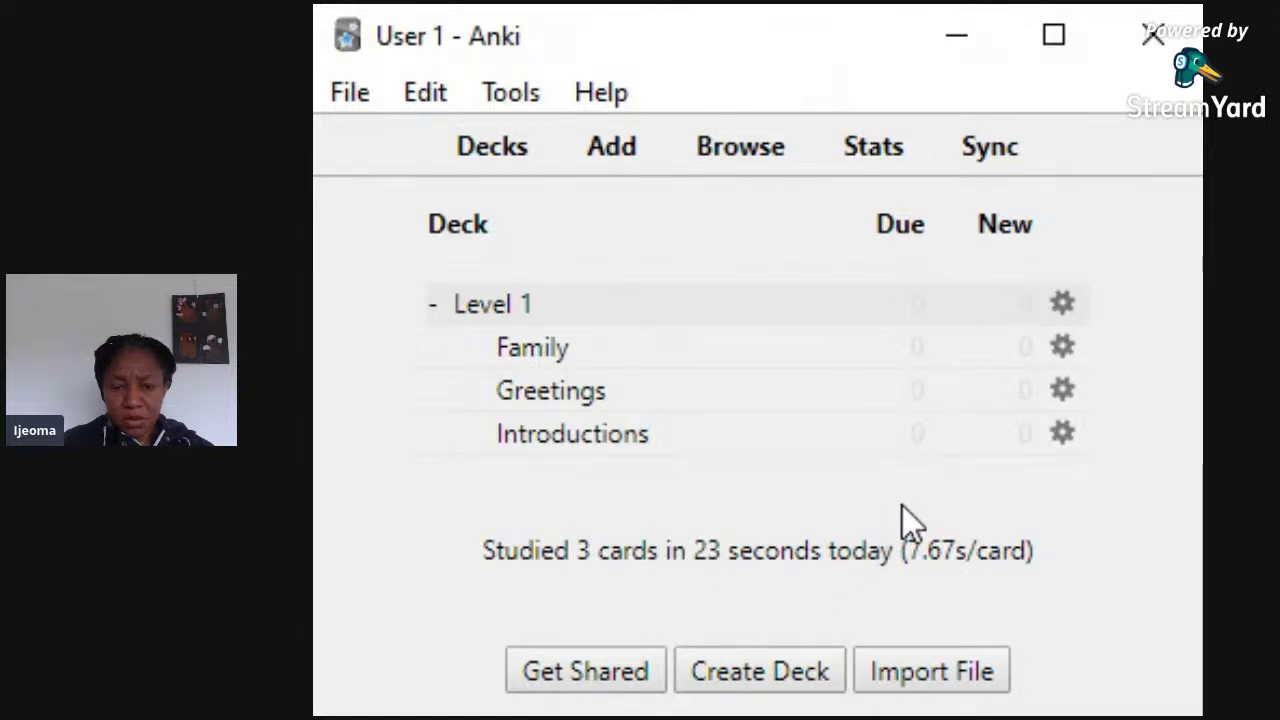
click(551, 401)
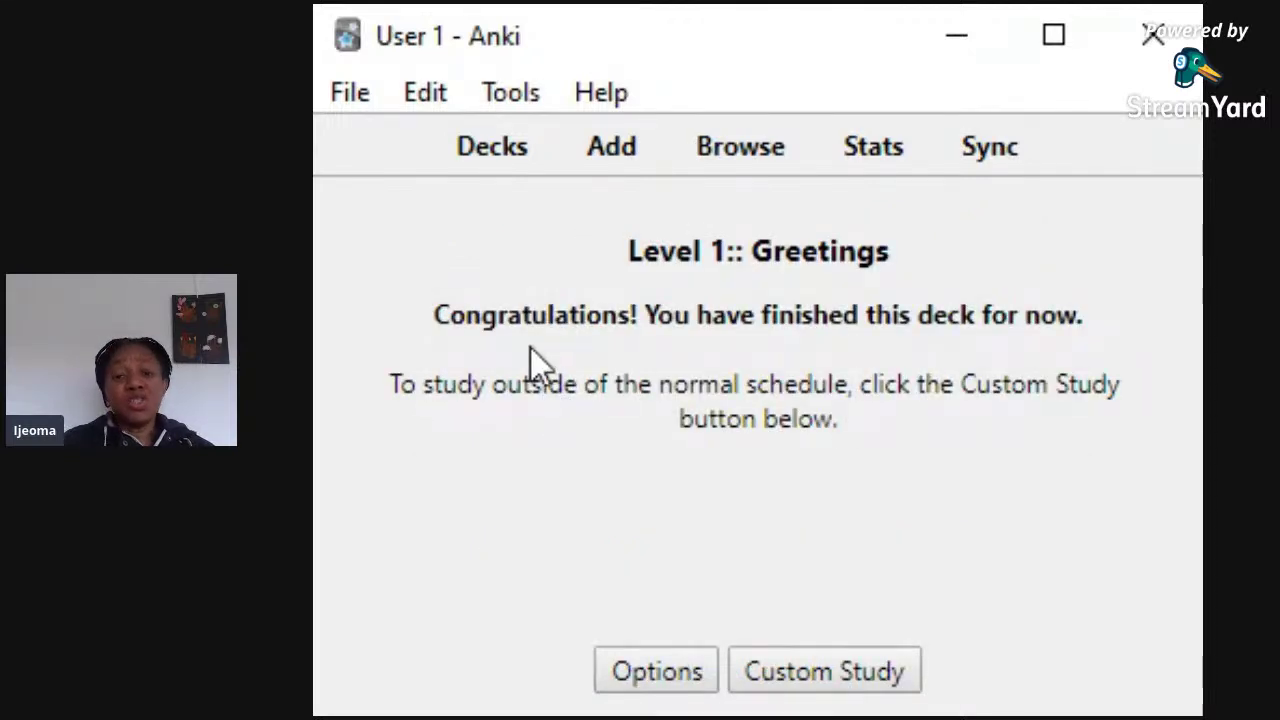
click(614, 152)
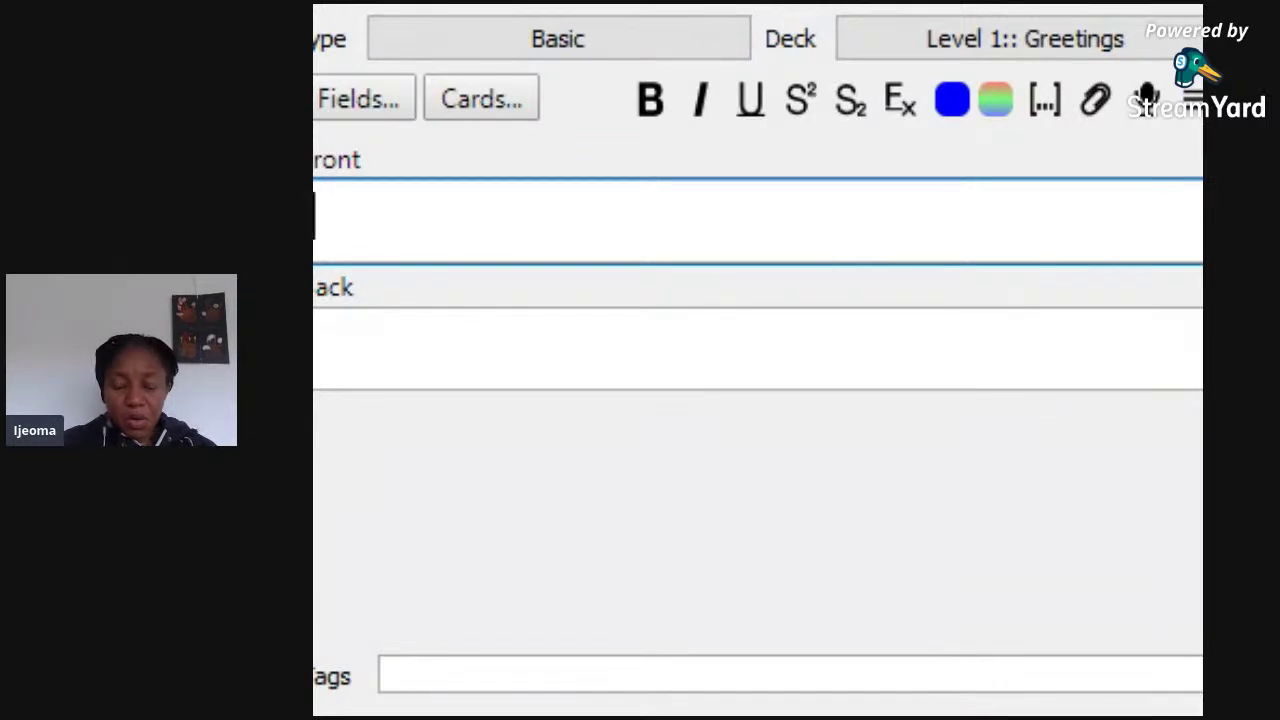
Enter 'Ndeewo' as the front and 'Hi/hello' as the back, then start recording audio.
text(N)
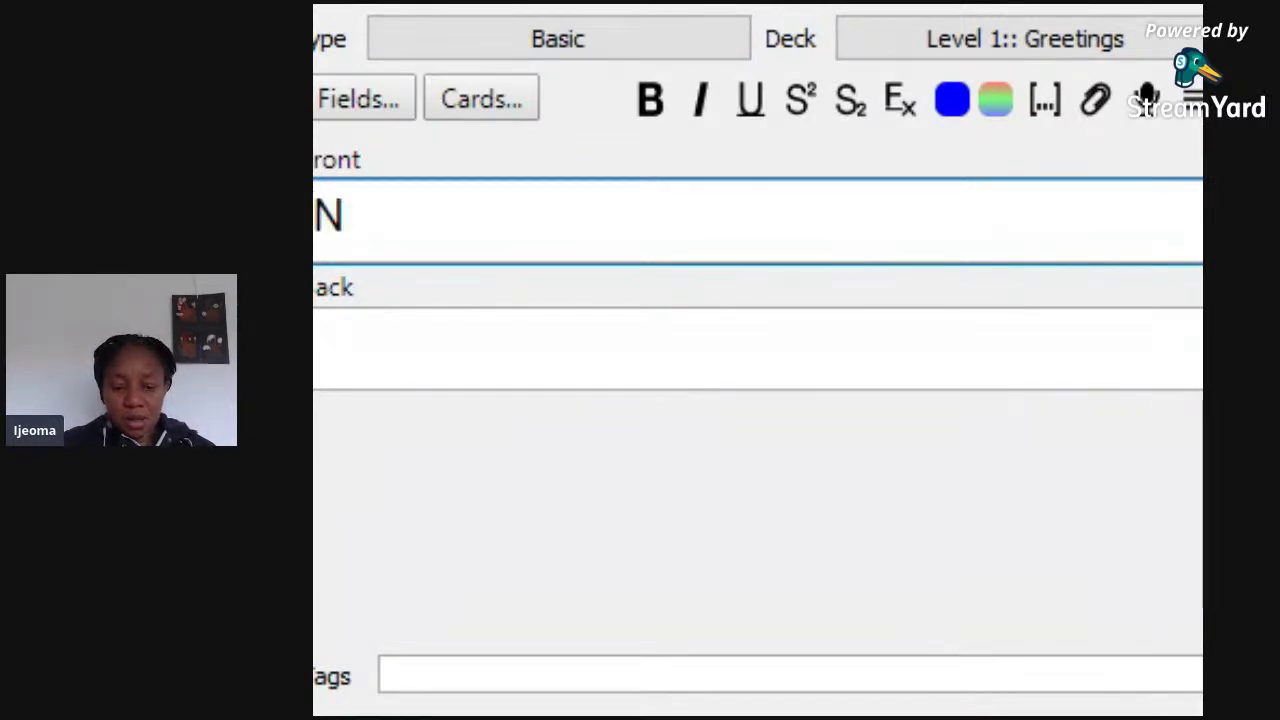
text(deewo)
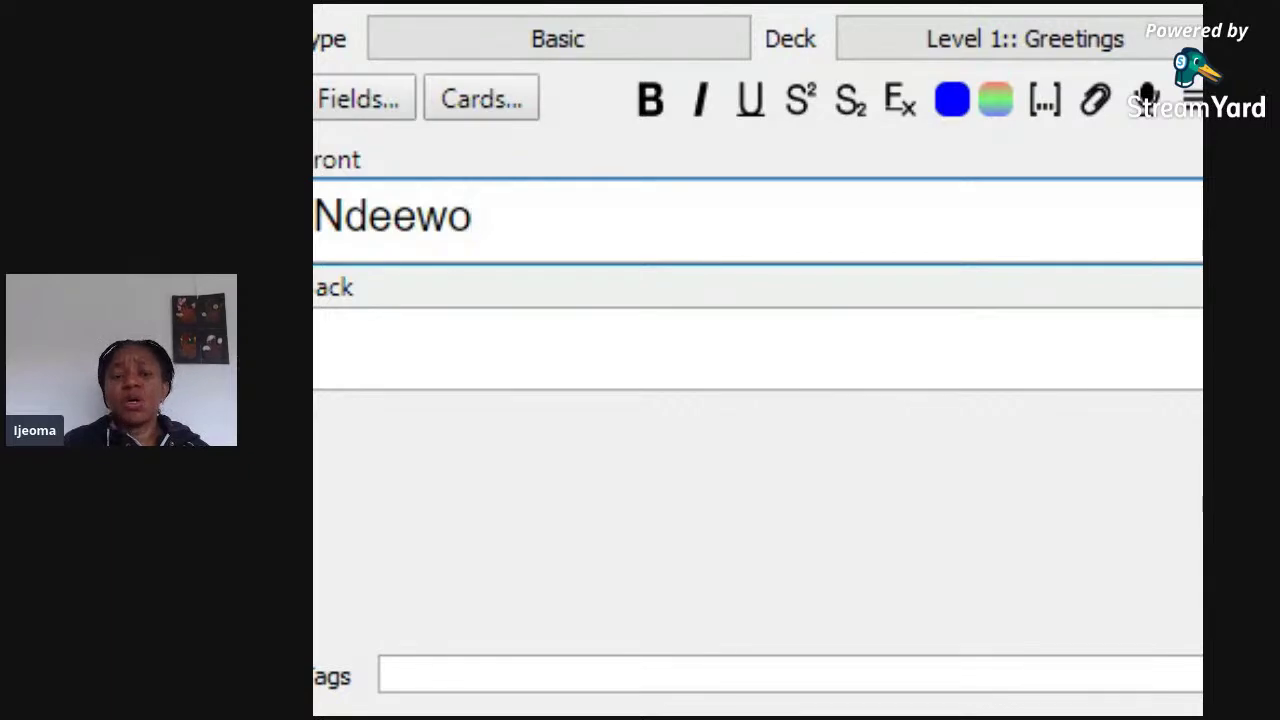
click(316, 345)
text(Hi/)
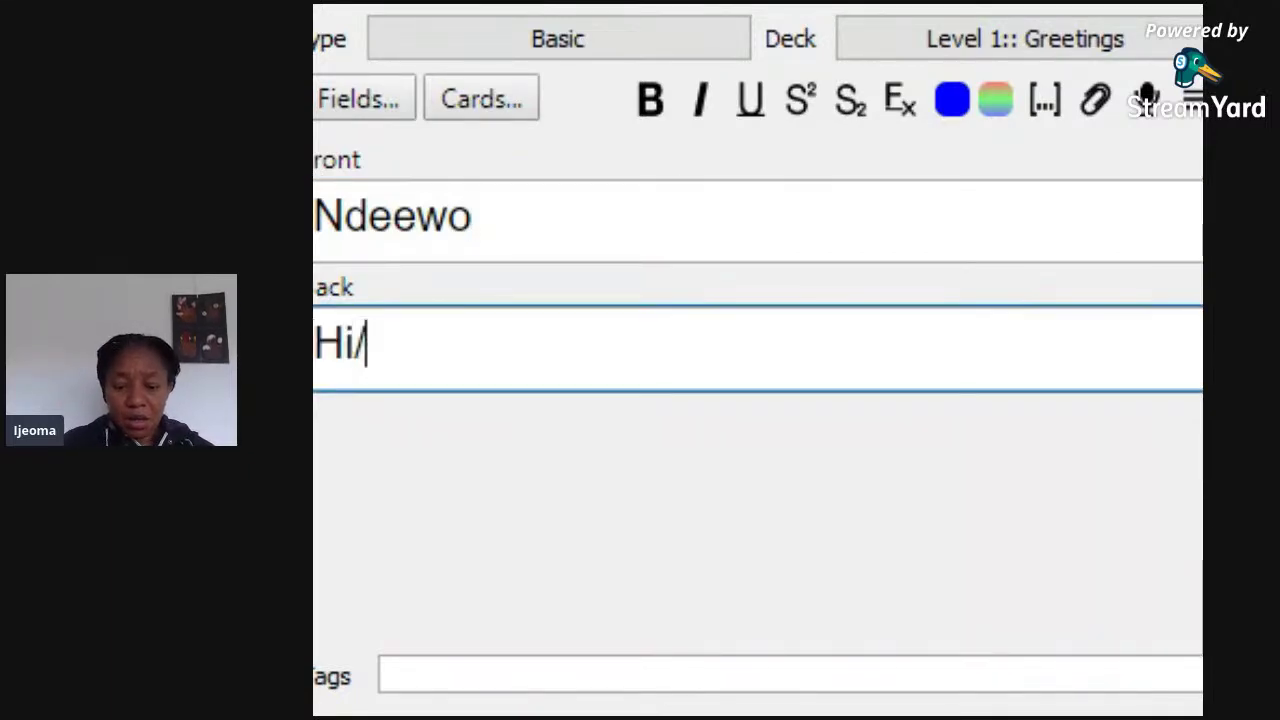
text(hello)
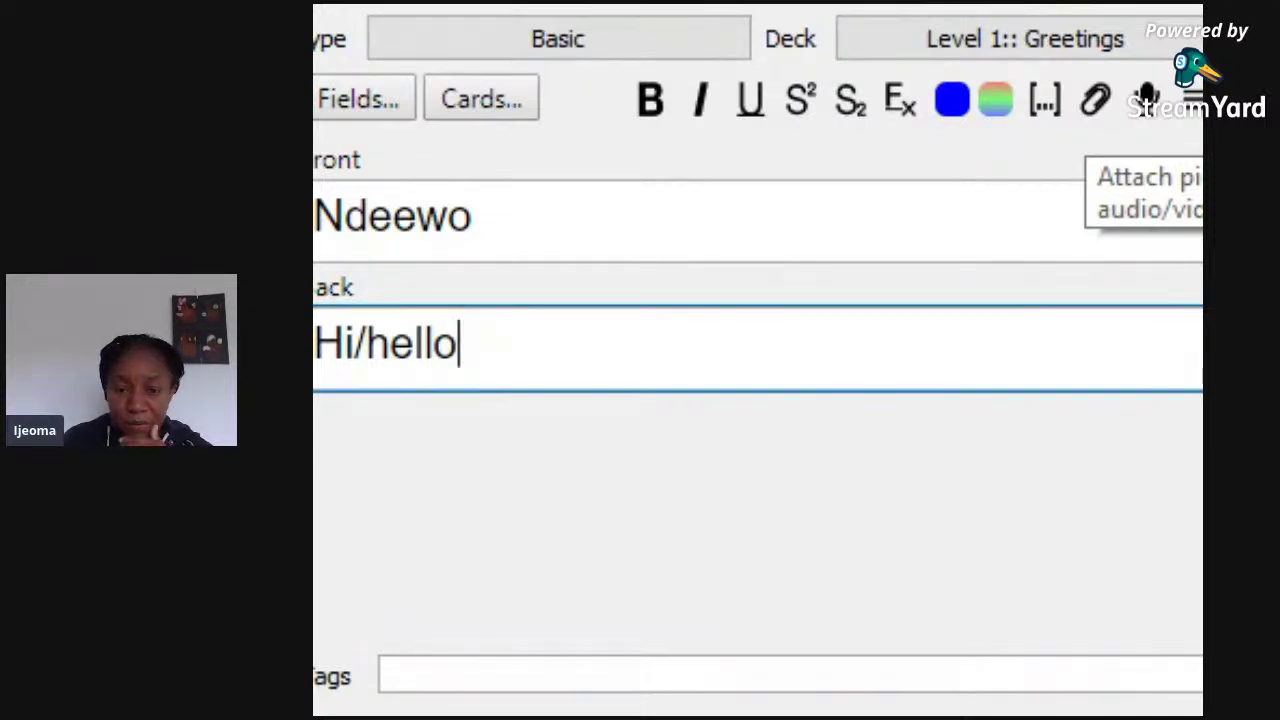
click(1147, 100)
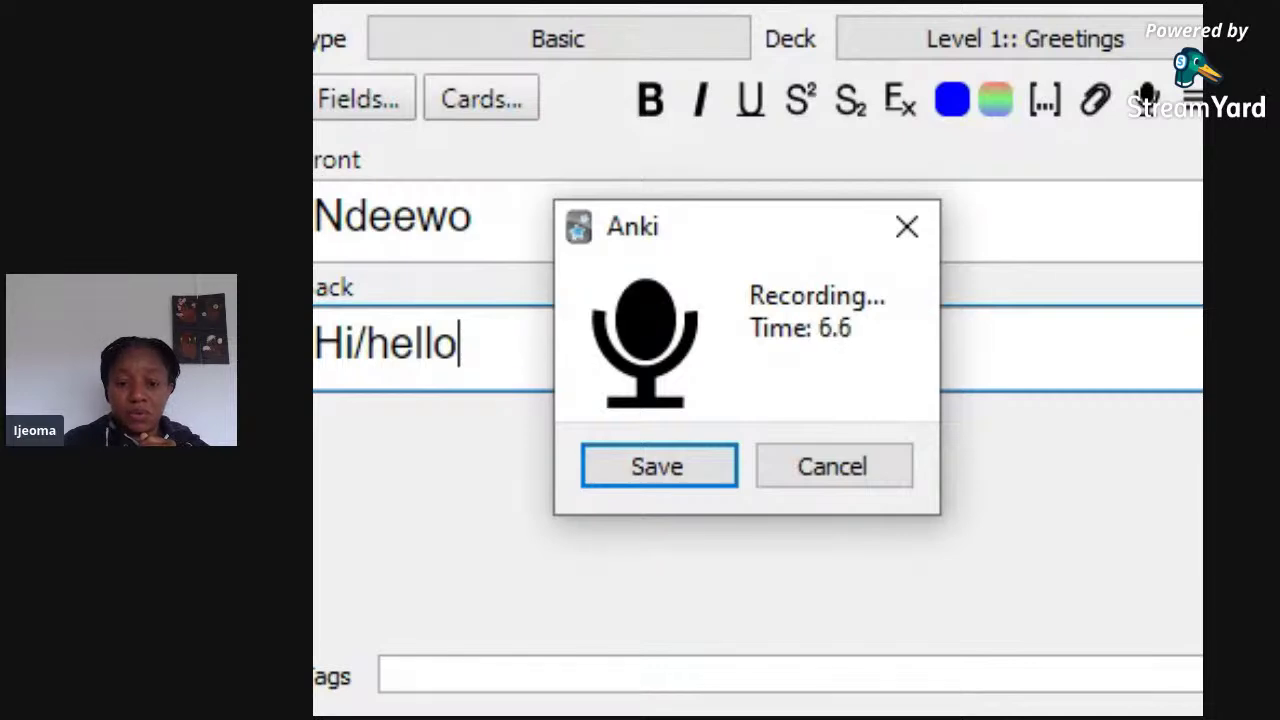
Keep the audio recording on the back field and add the Ndeewo card to the deck.
key(Return)
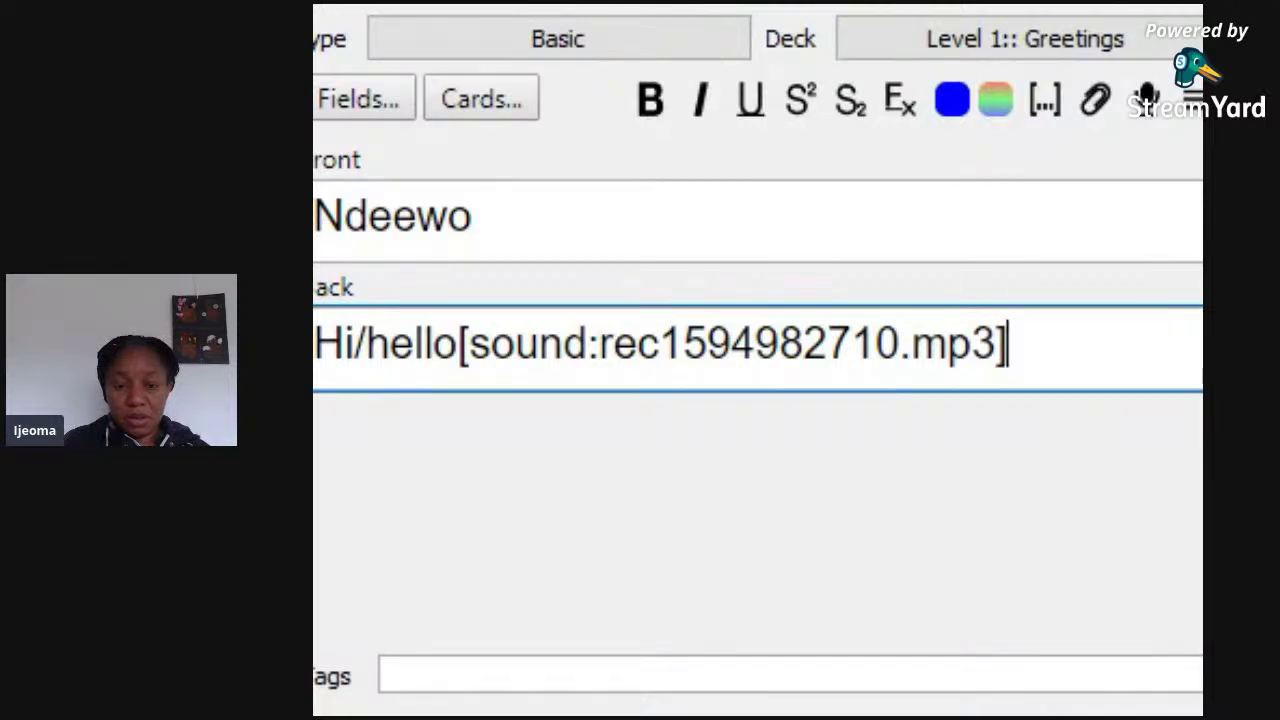
key(ctrl+Return)
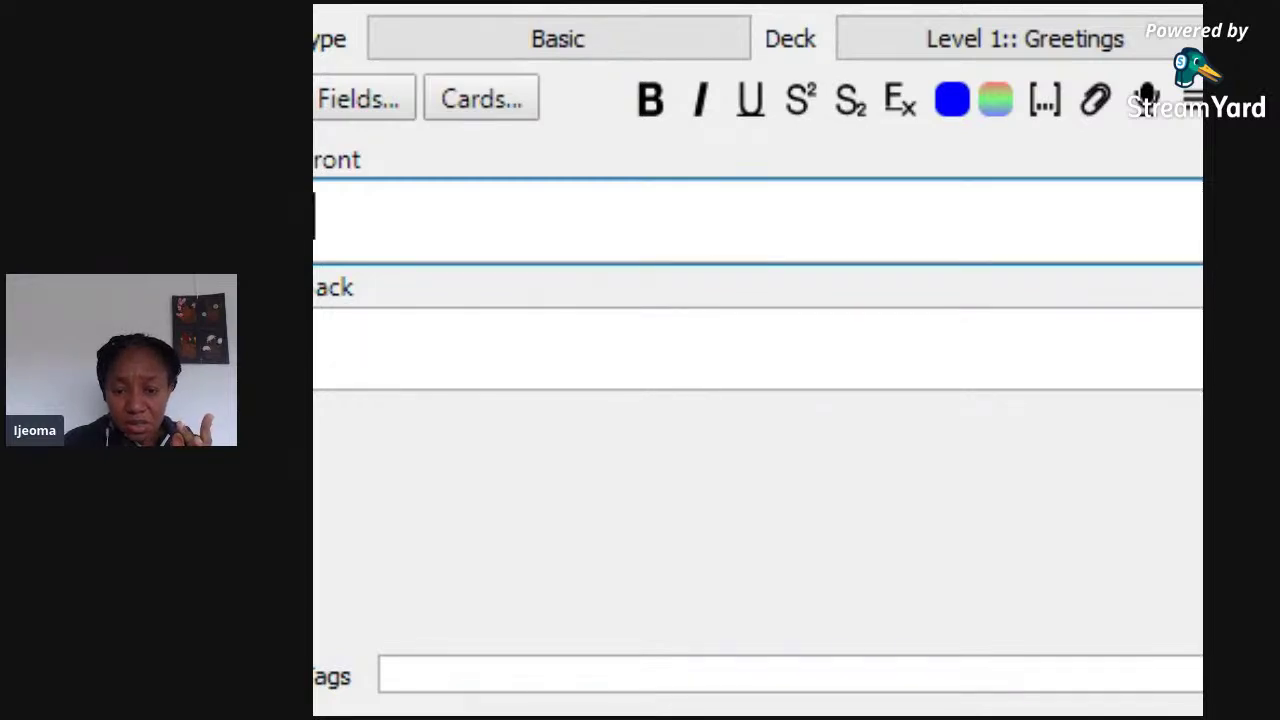
Close the Add window and start a study session on the Greetings deck.
key(Escape)
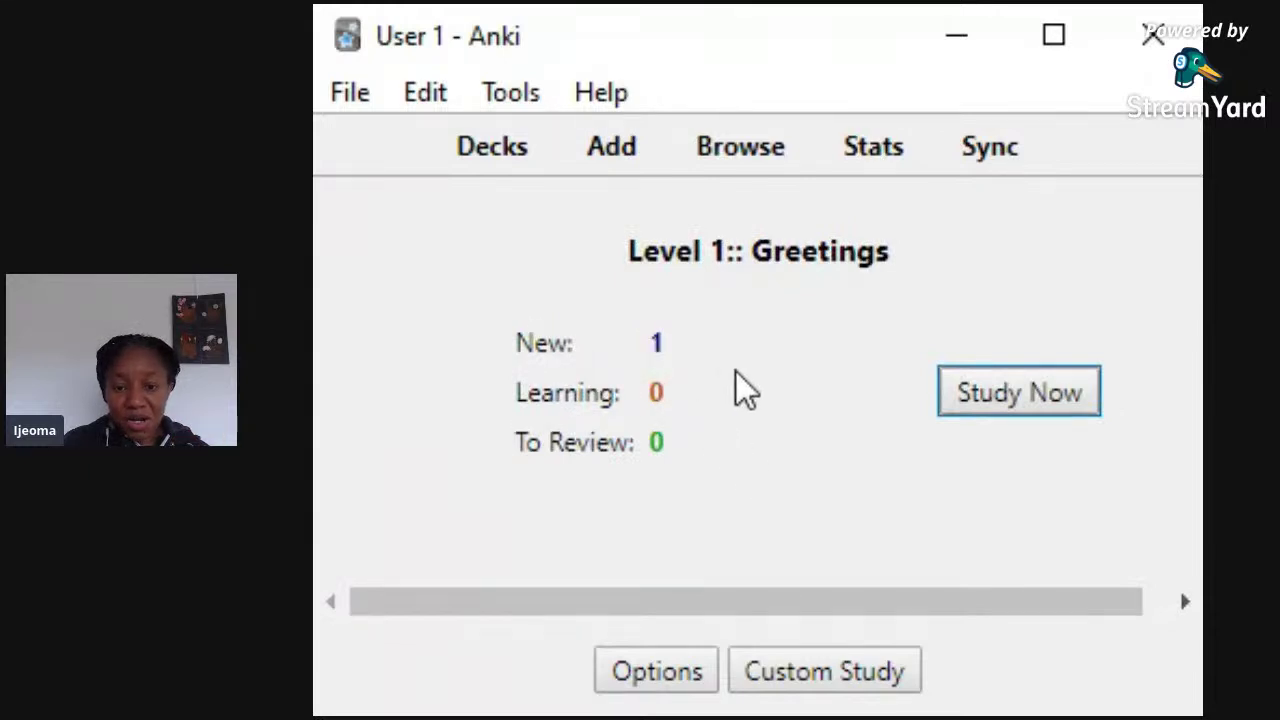
click(958, 399)
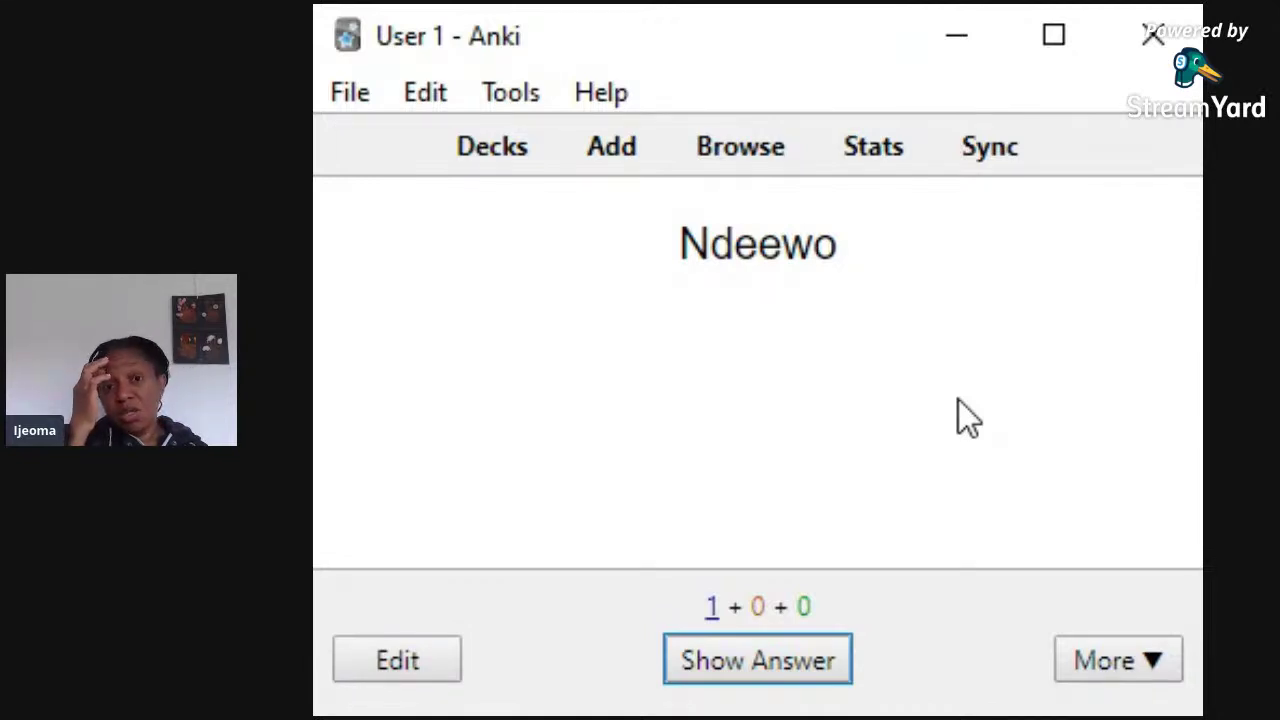
Show the answer Hi/hello with its audio on the Ndeewo card.
click(796, 668)
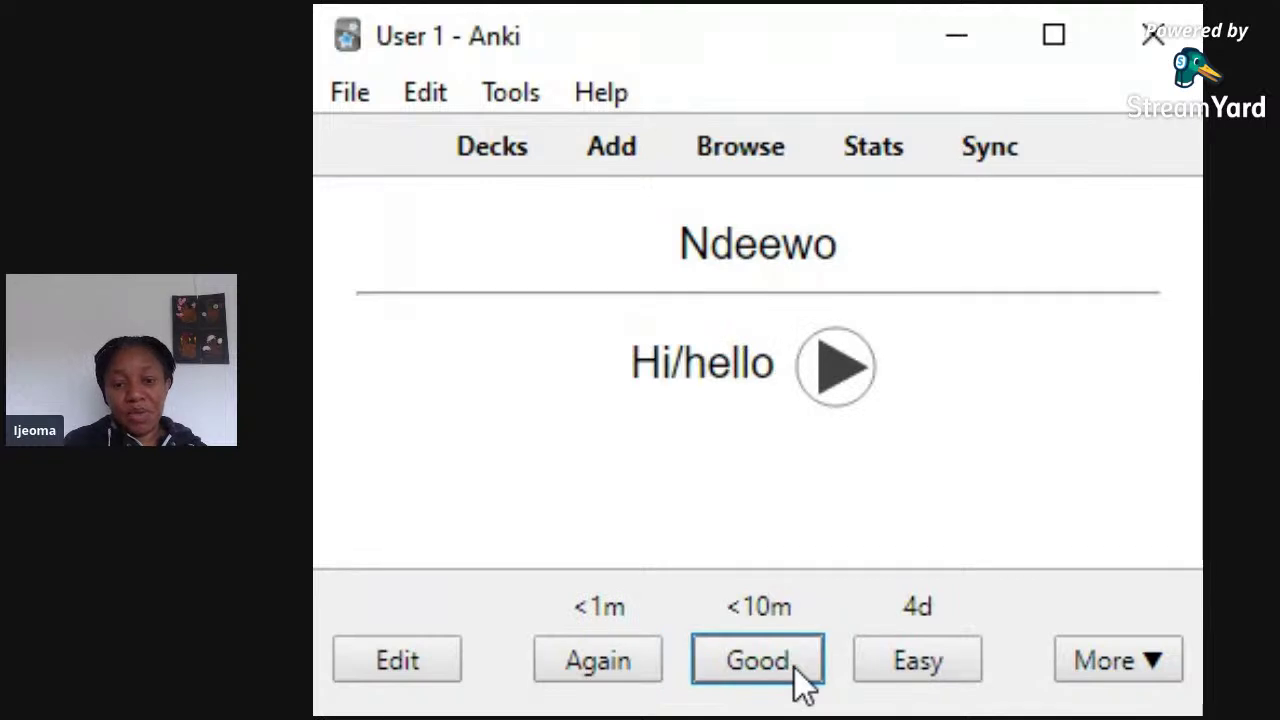
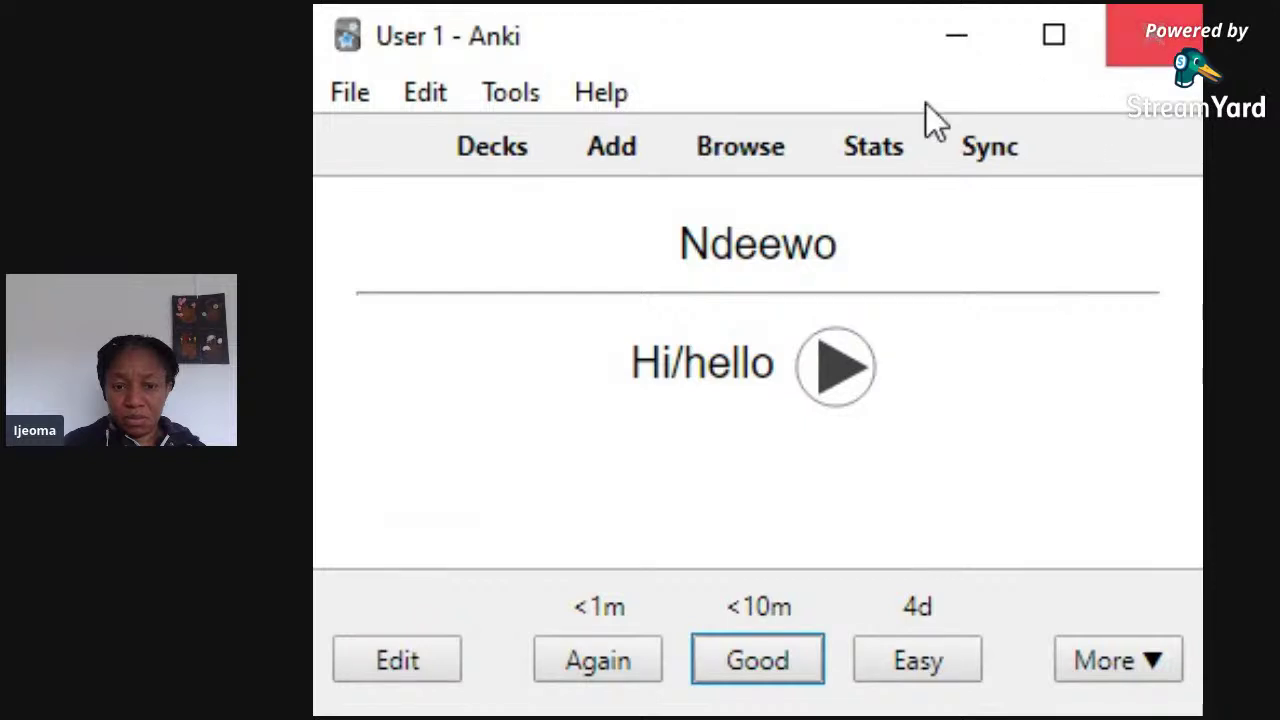
Go to the Level 1::Family deck and start a new blank Basic card.
click(508, 172)
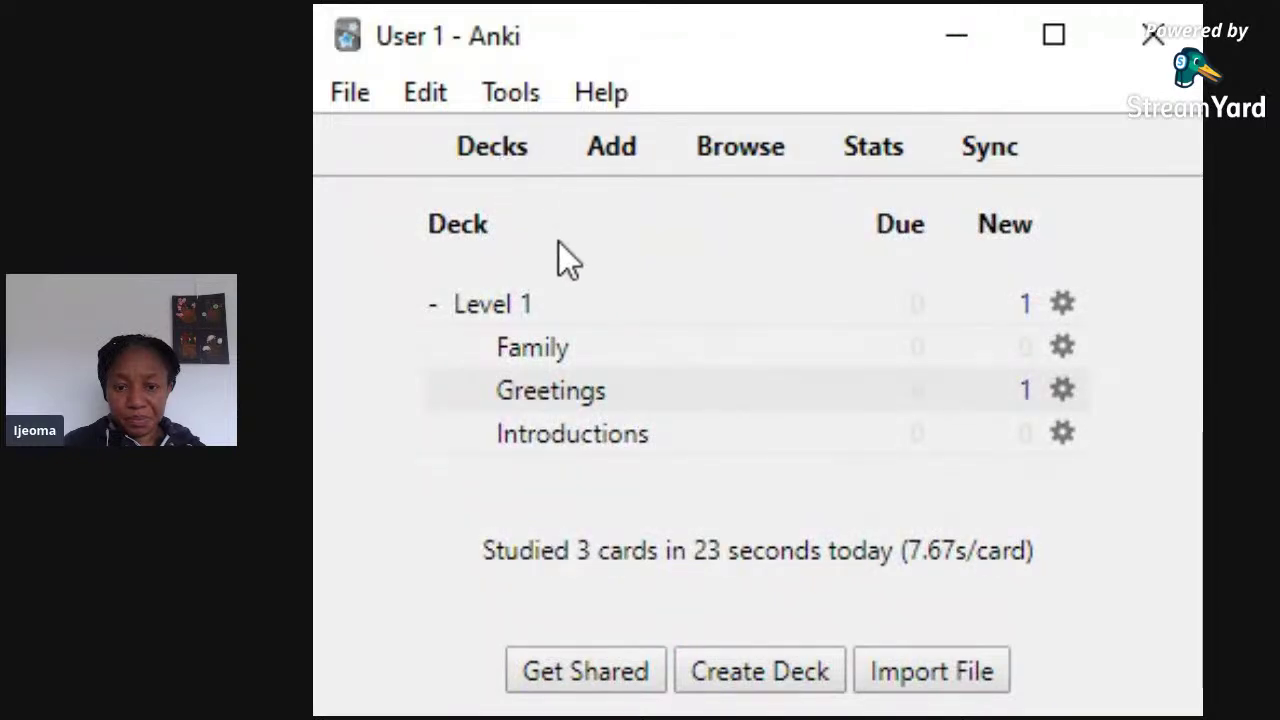
click(533, 350)
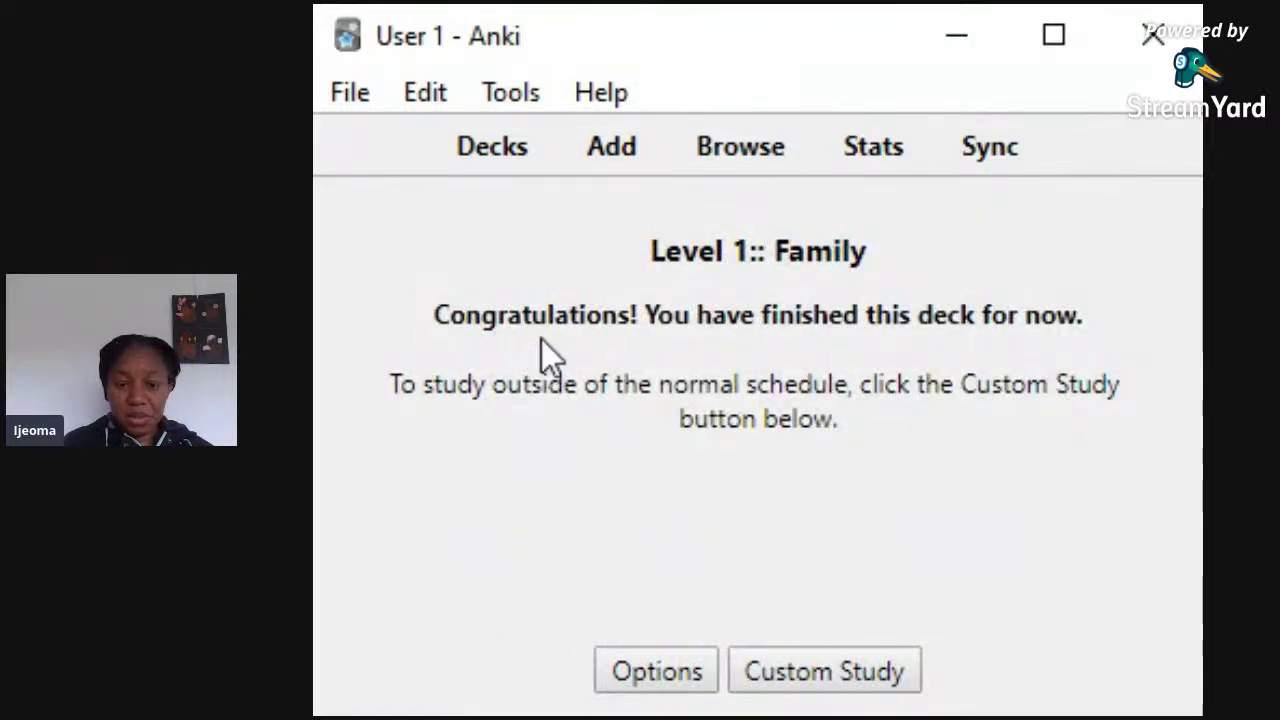
click(610, 150)
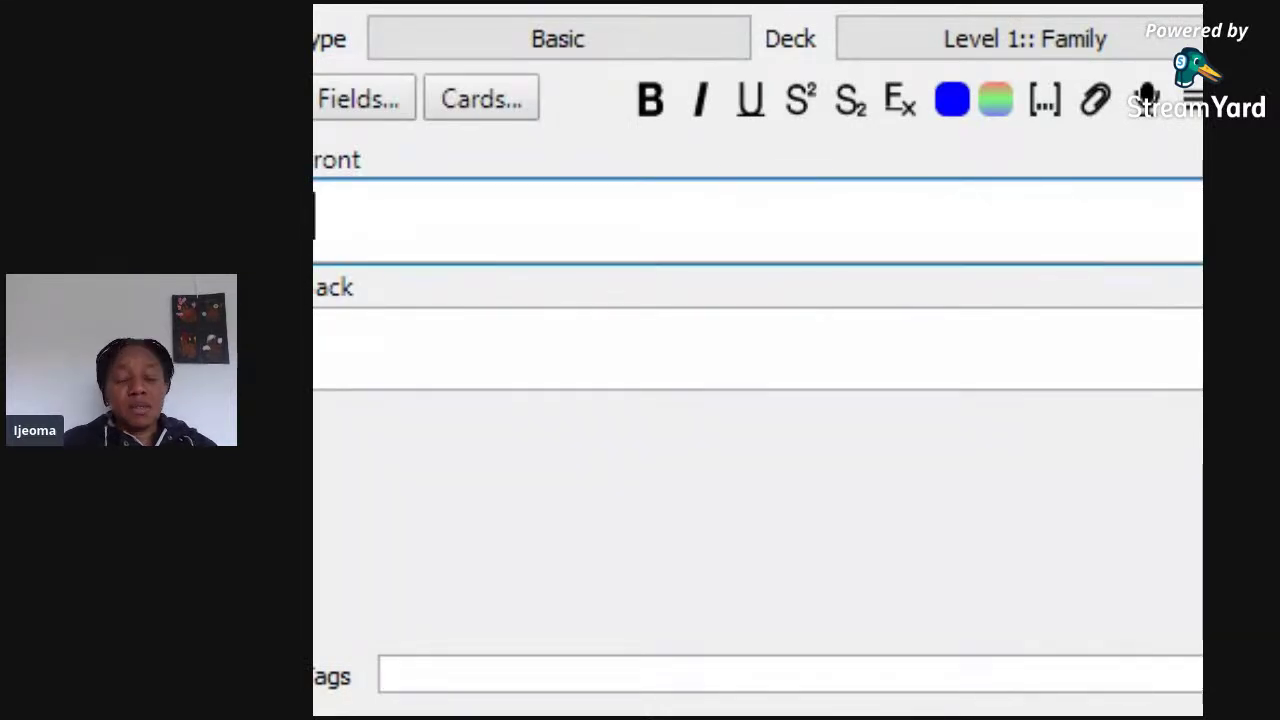
Put 'Nna m bụ OkeChukwu' on the front and 'My dad is OkeChukwu' on the back, then begin an audio recording.
text(Nna)
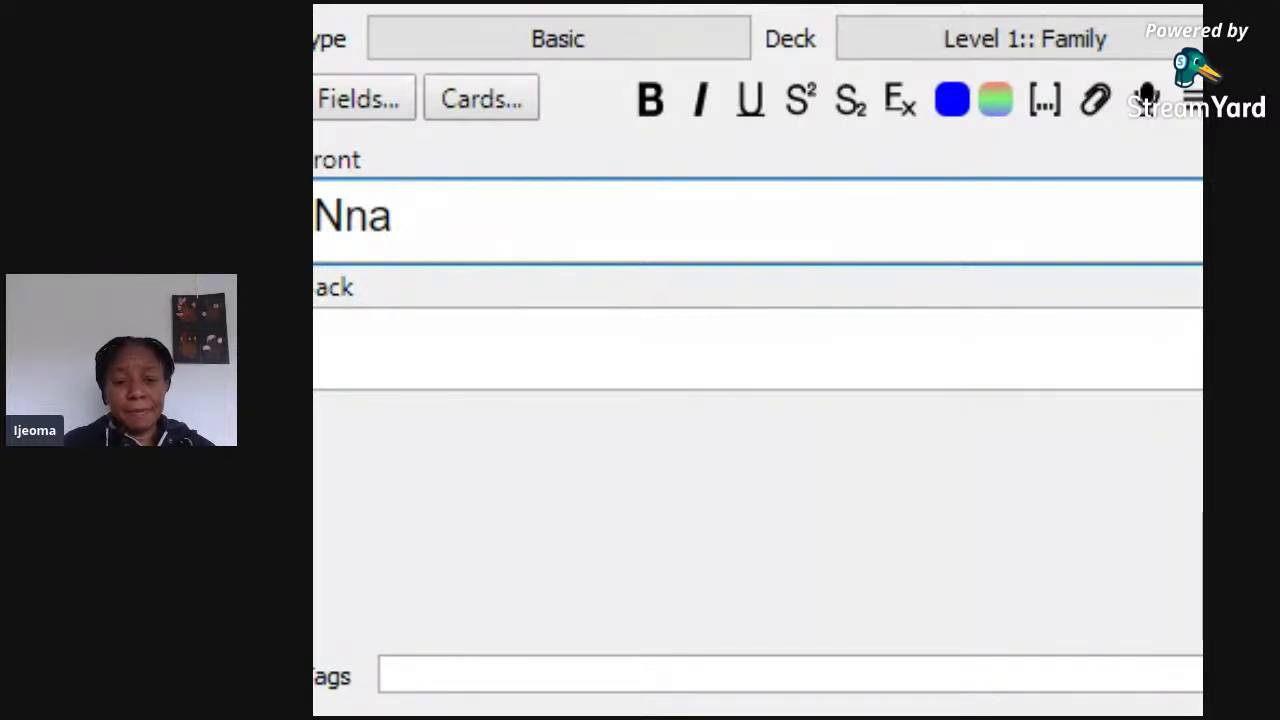
text(m bụ)
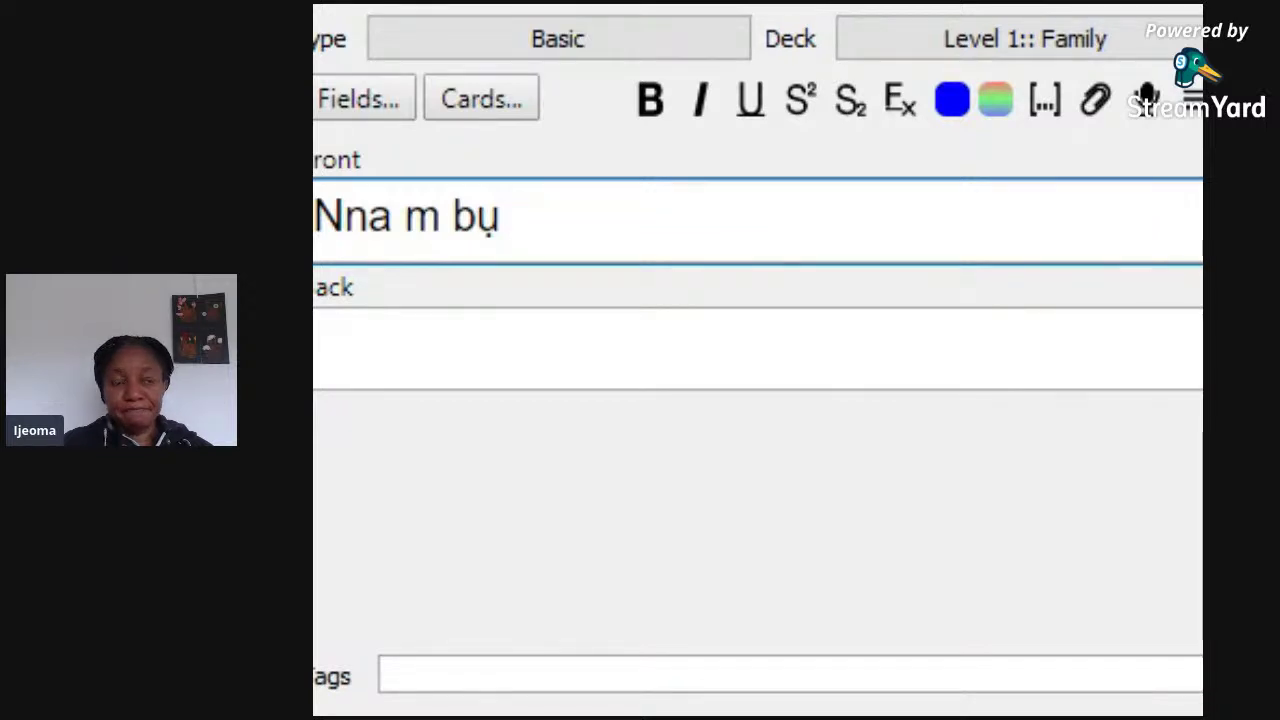
text(Oke)
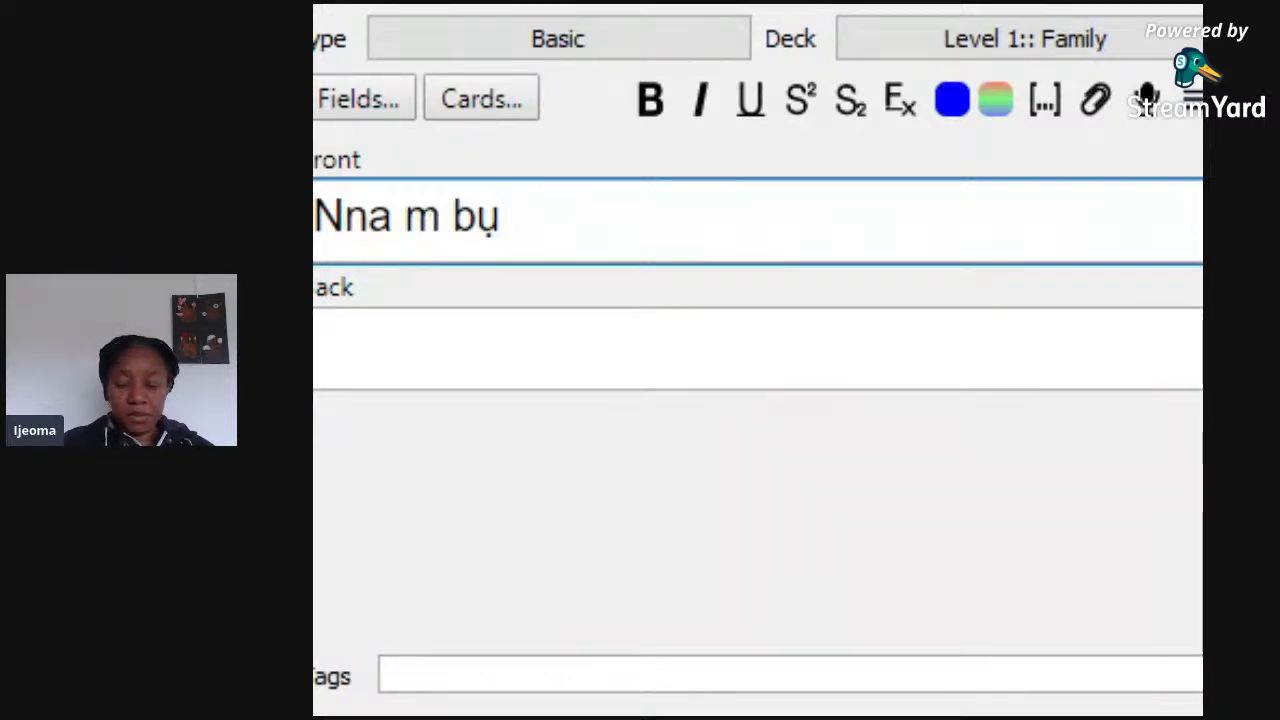
text(Ch)
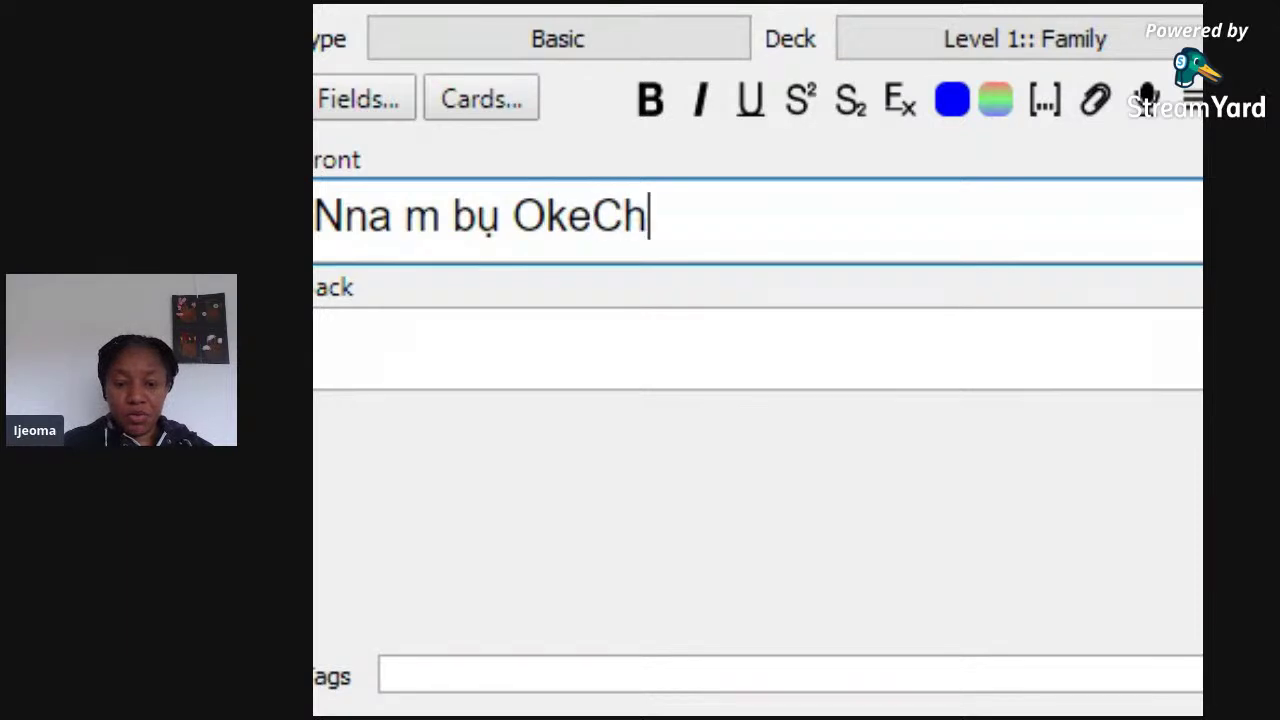
text(ukwu)
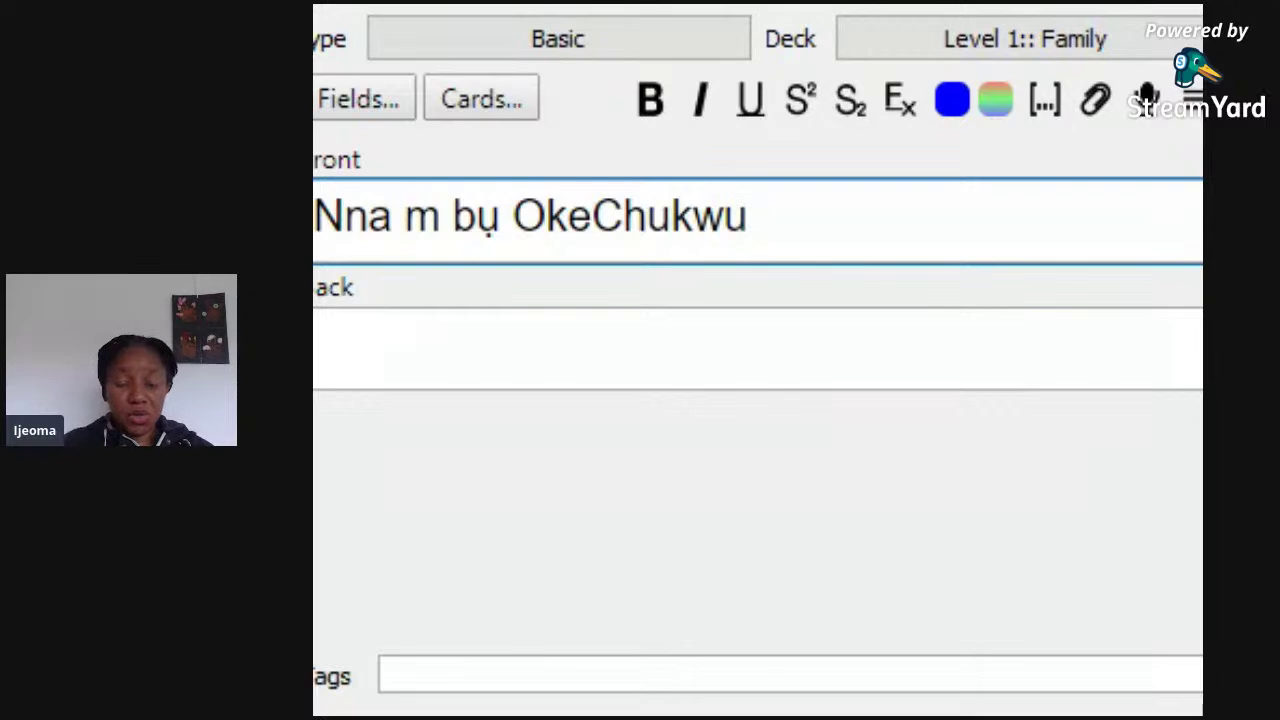
click(340, 348)
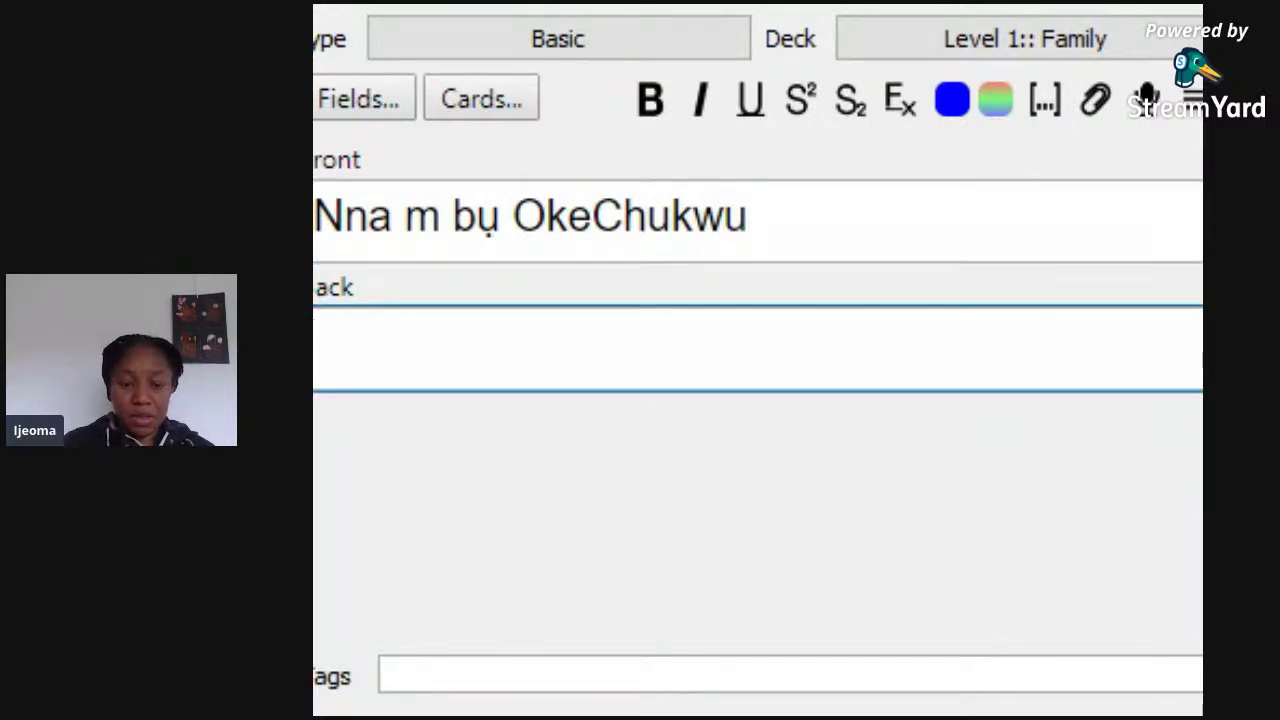
text(My da)
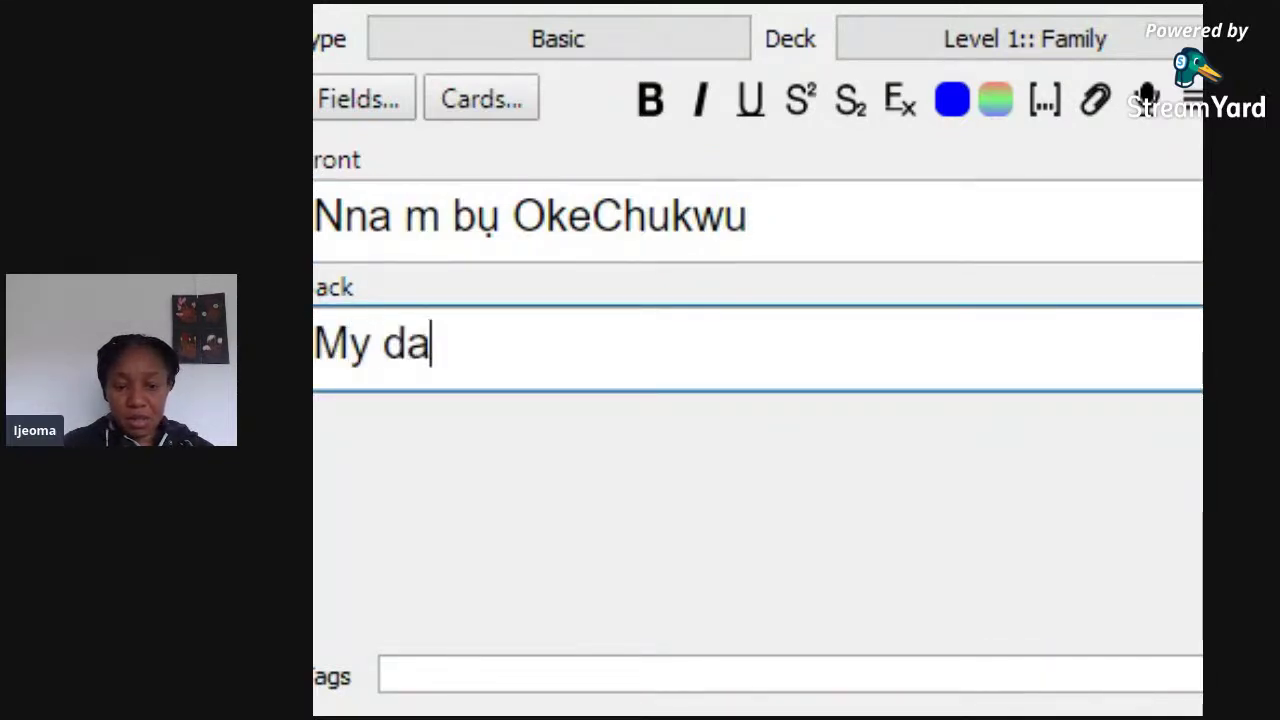
text(d is Oke)
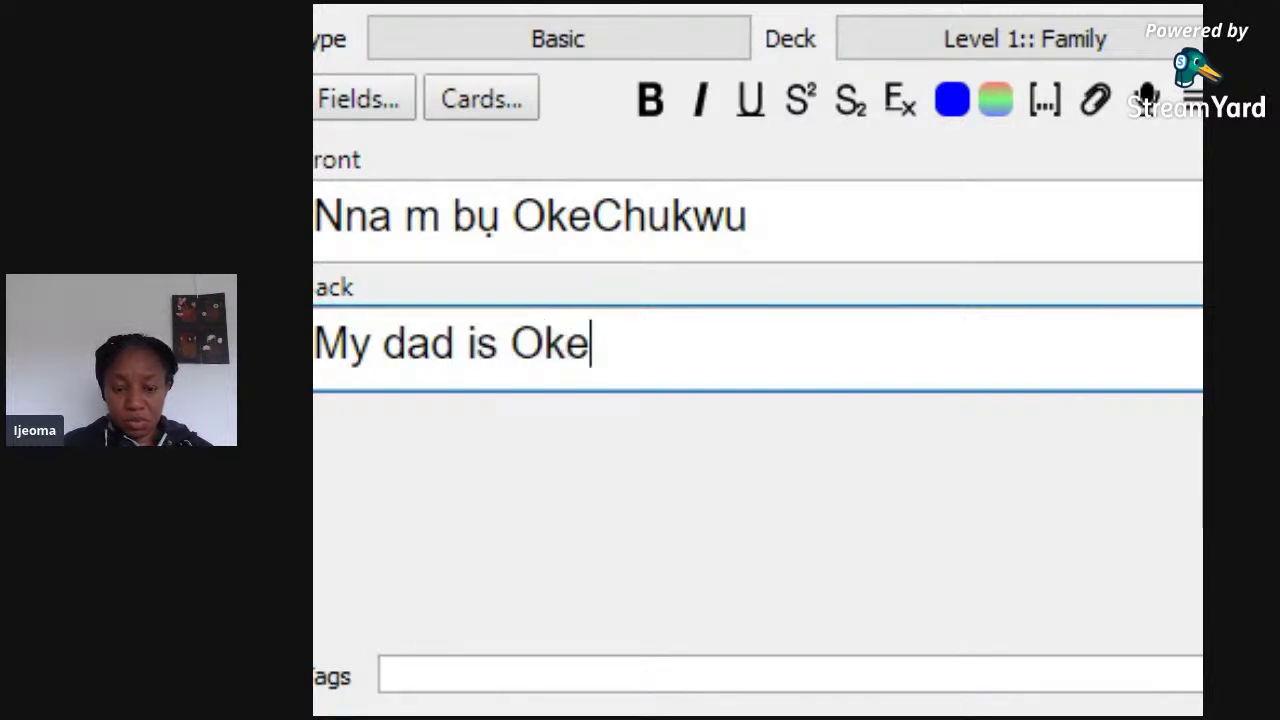
text(Chukwu)
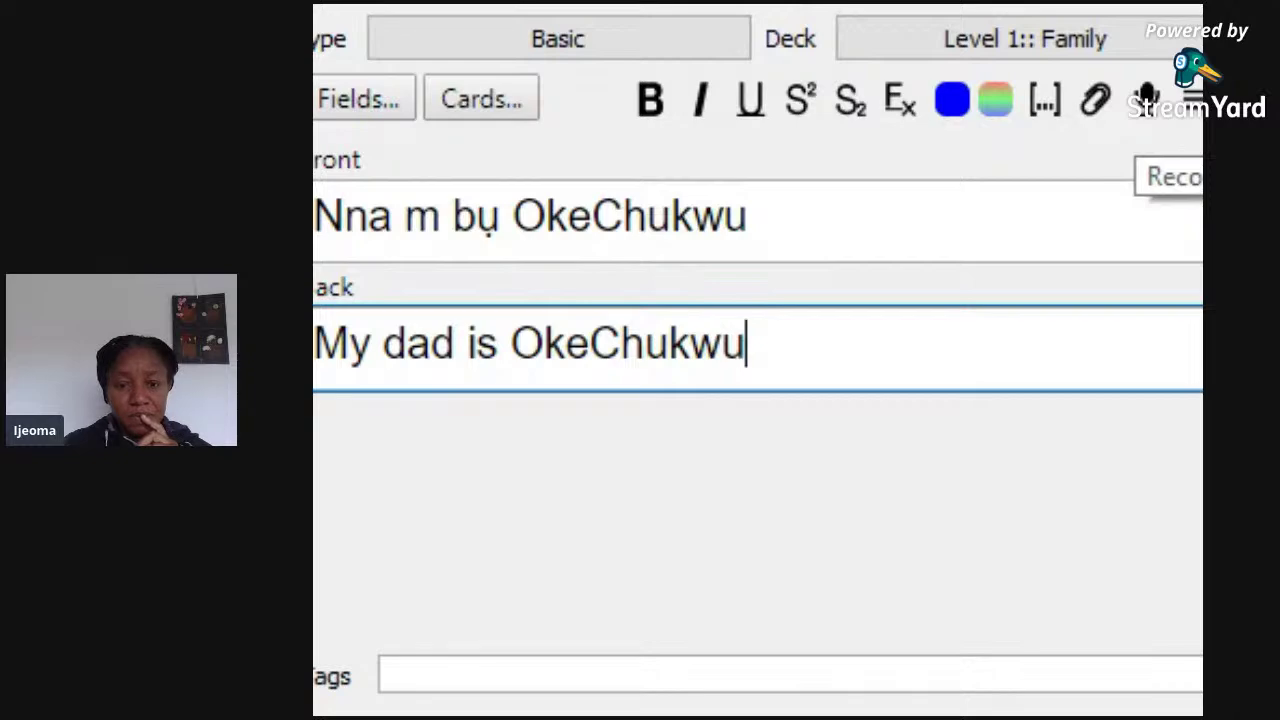
click(1147, 100)
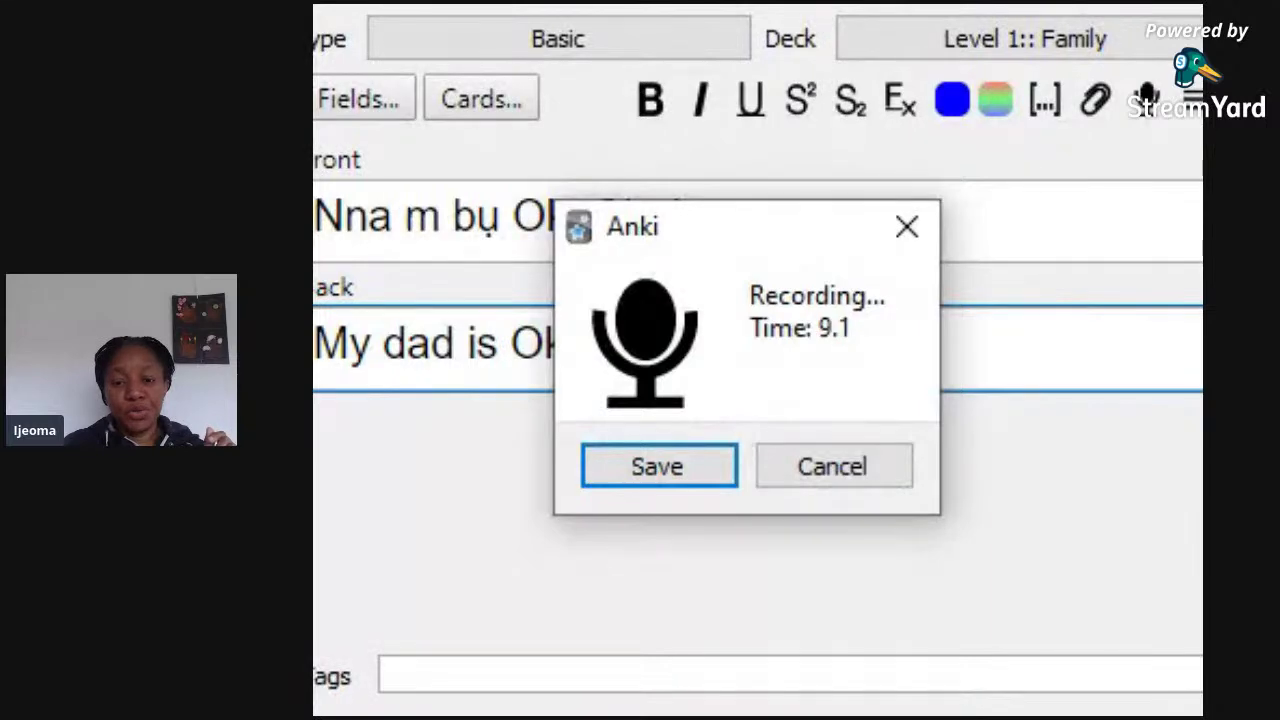
Save the voice recording to the card's back and add the card to the Family deck.
click(657, 466)
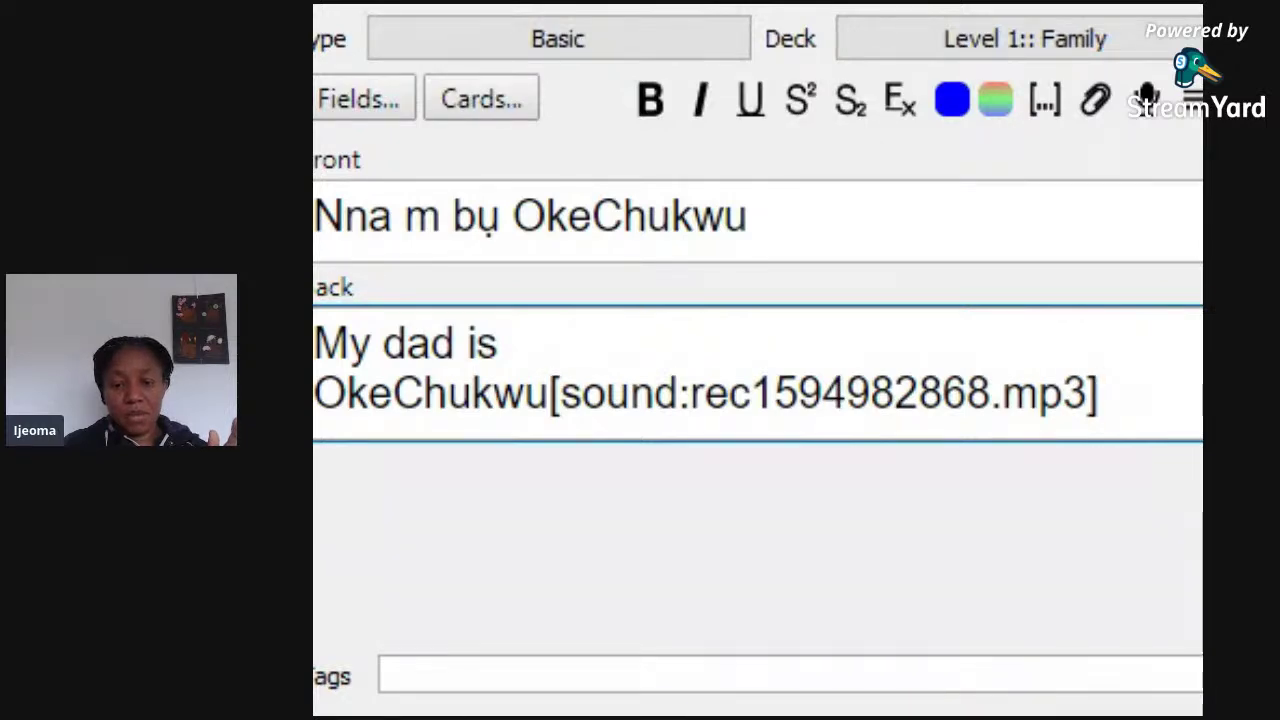
key(ctrl+Return)
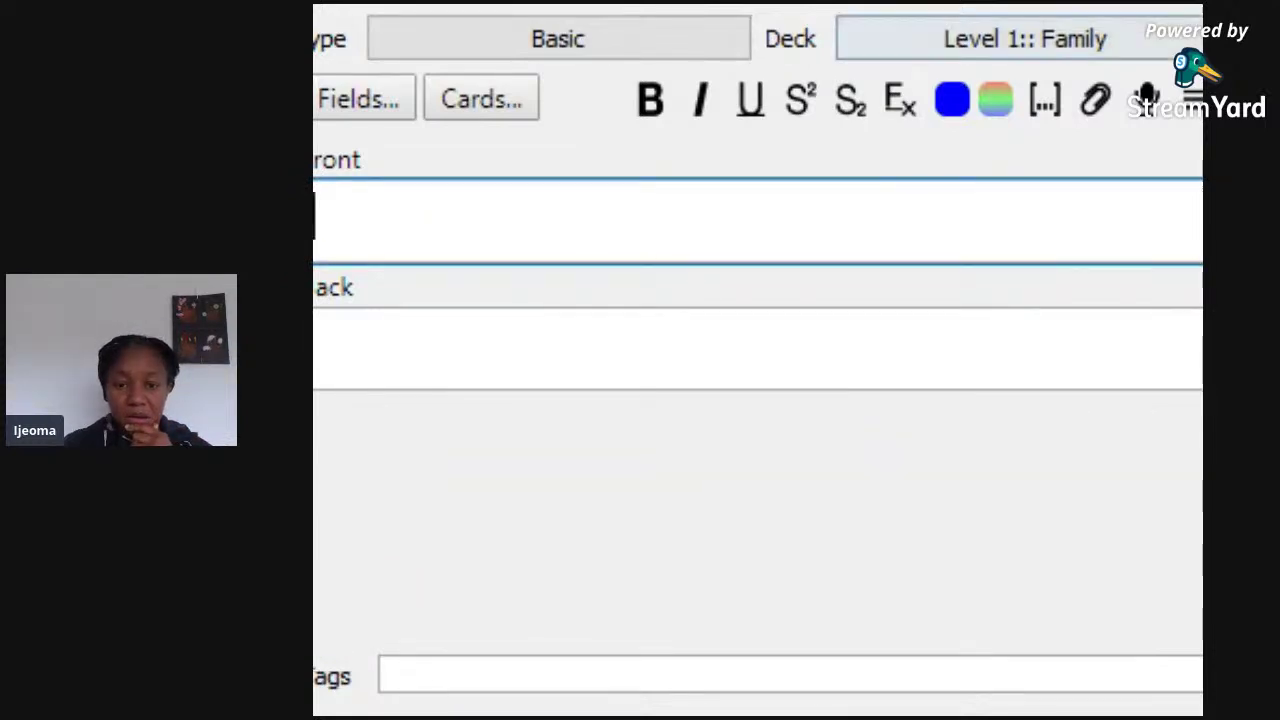
Close the Add window, study the new Family card with its audio, rate it Good, and return to decks.
key(Escape)
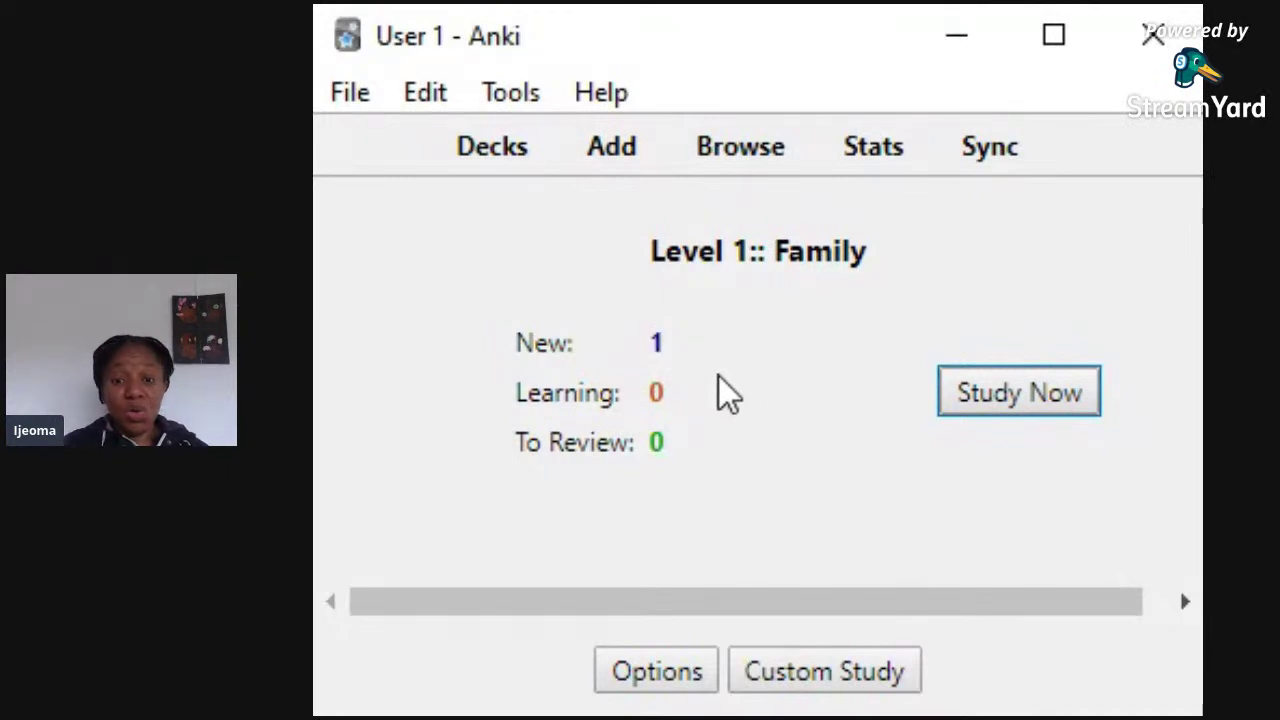
click(990, 395)
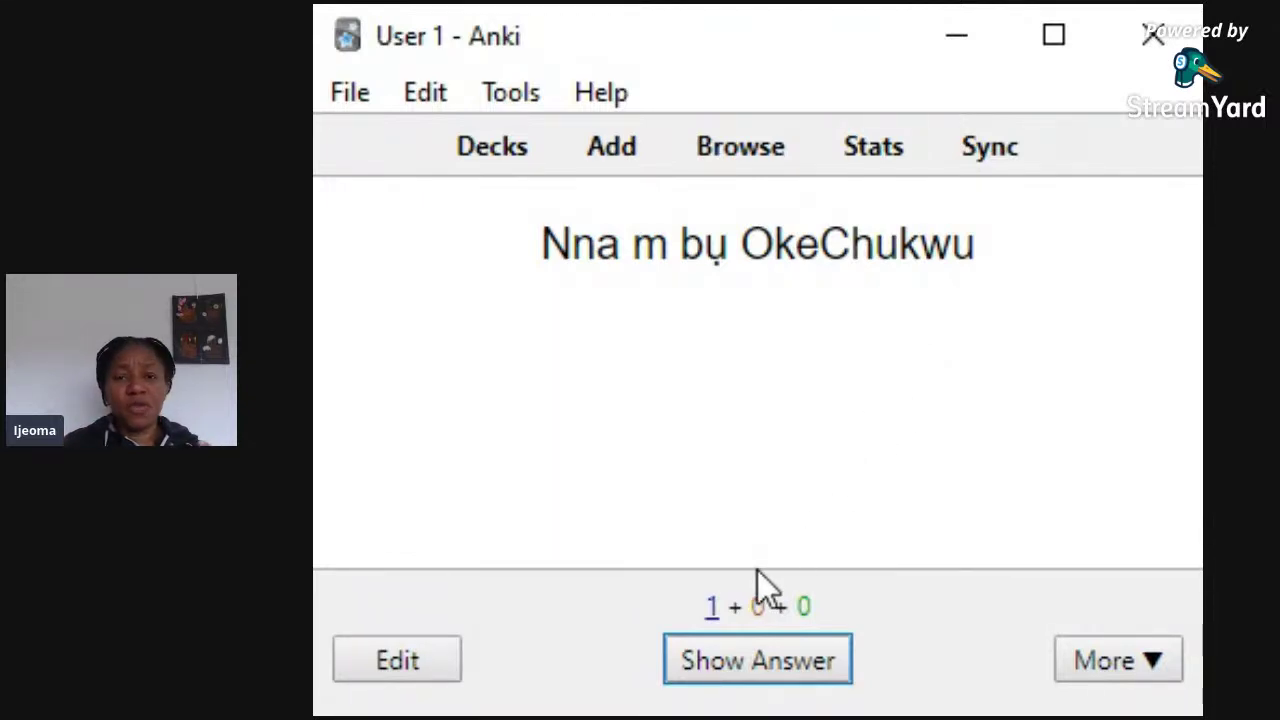
click(731, 657)
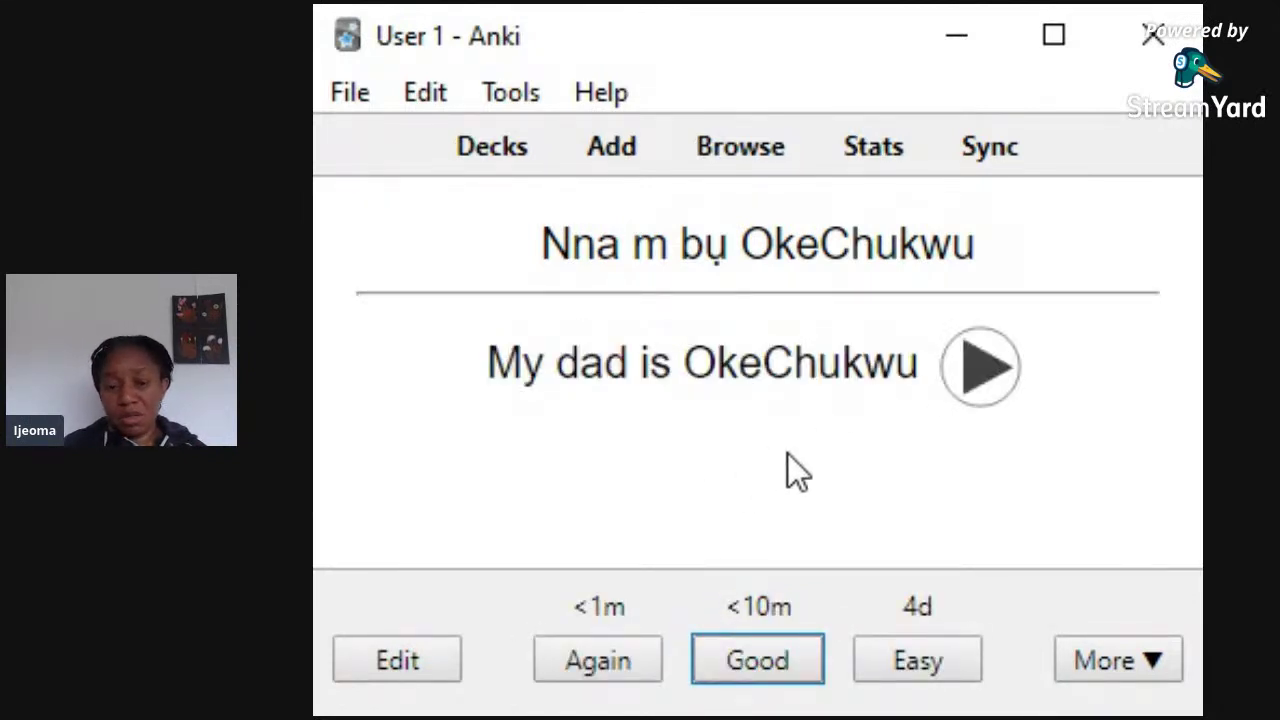
click(966, 400)
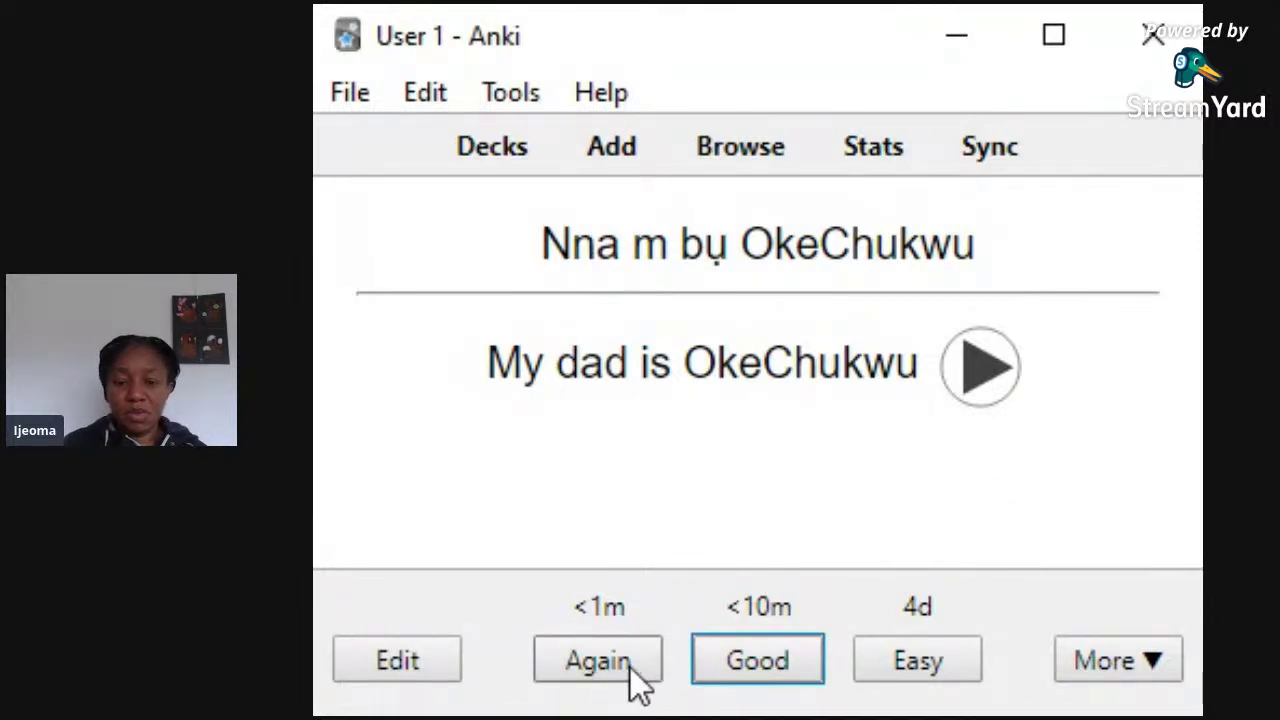
click(746, 680)
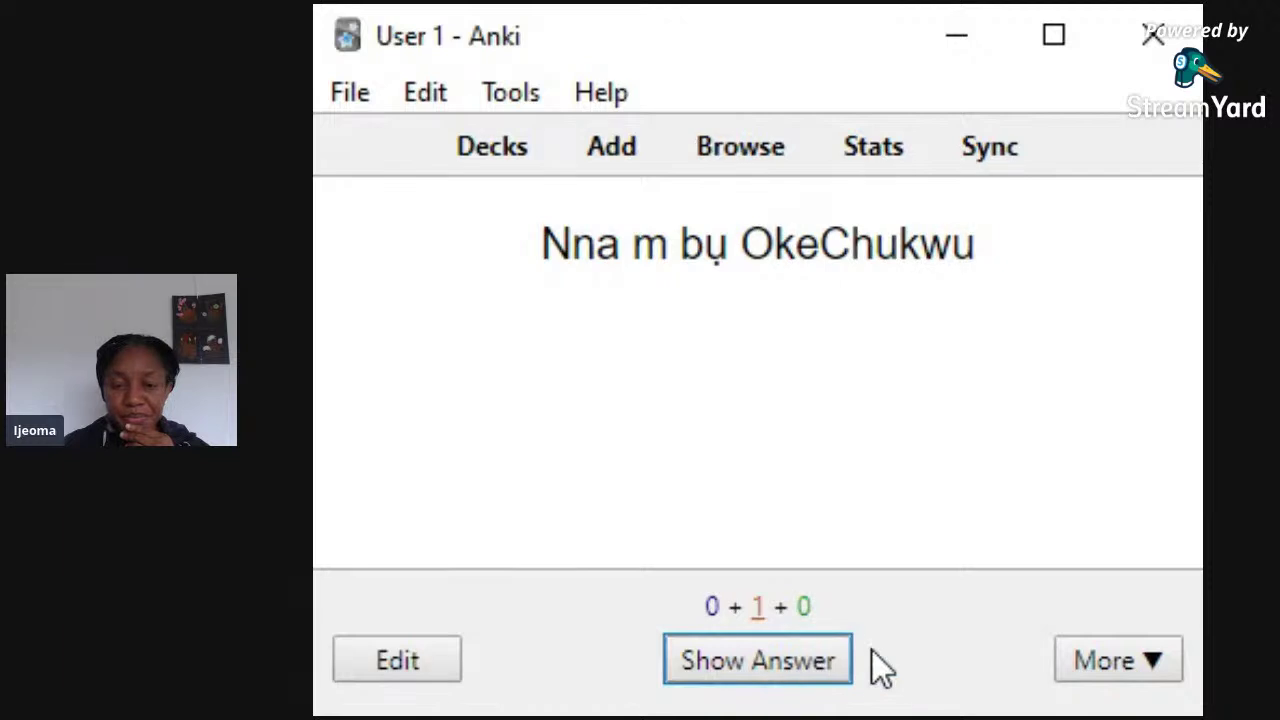
click(518, 178)
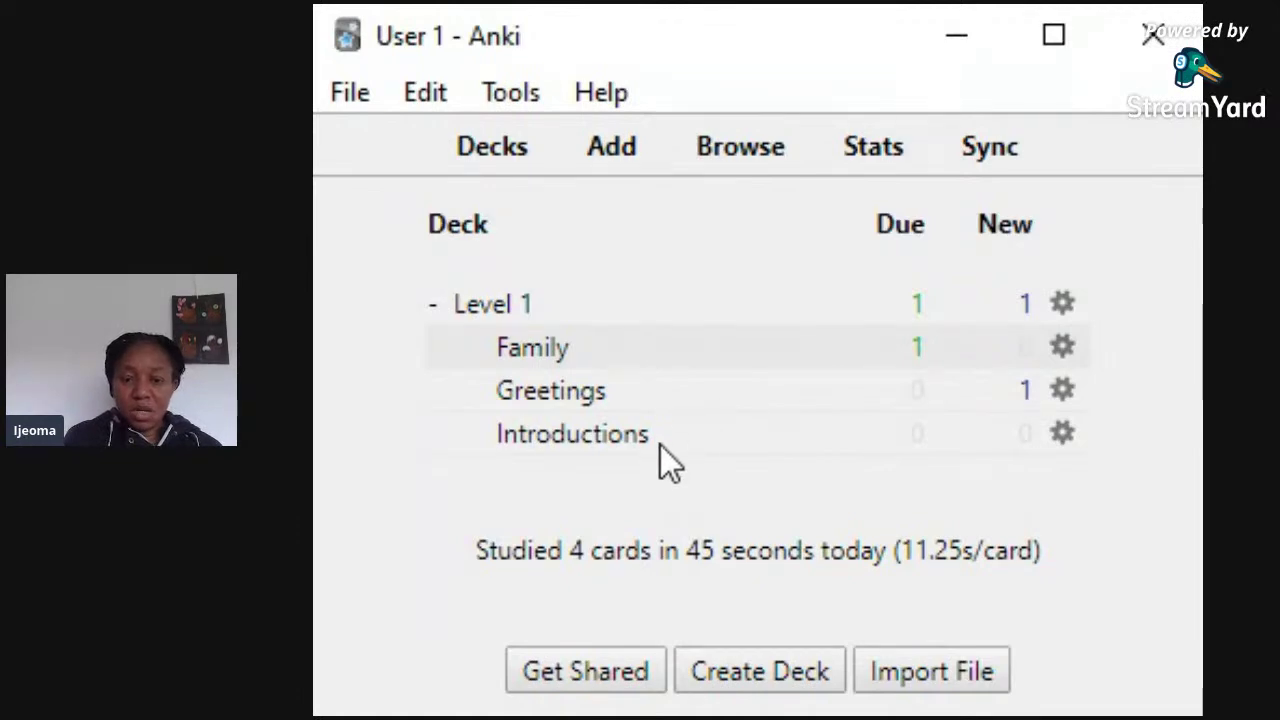
Create a new top-level deck named 'Level 2'.
click(727, 652)
text(L)
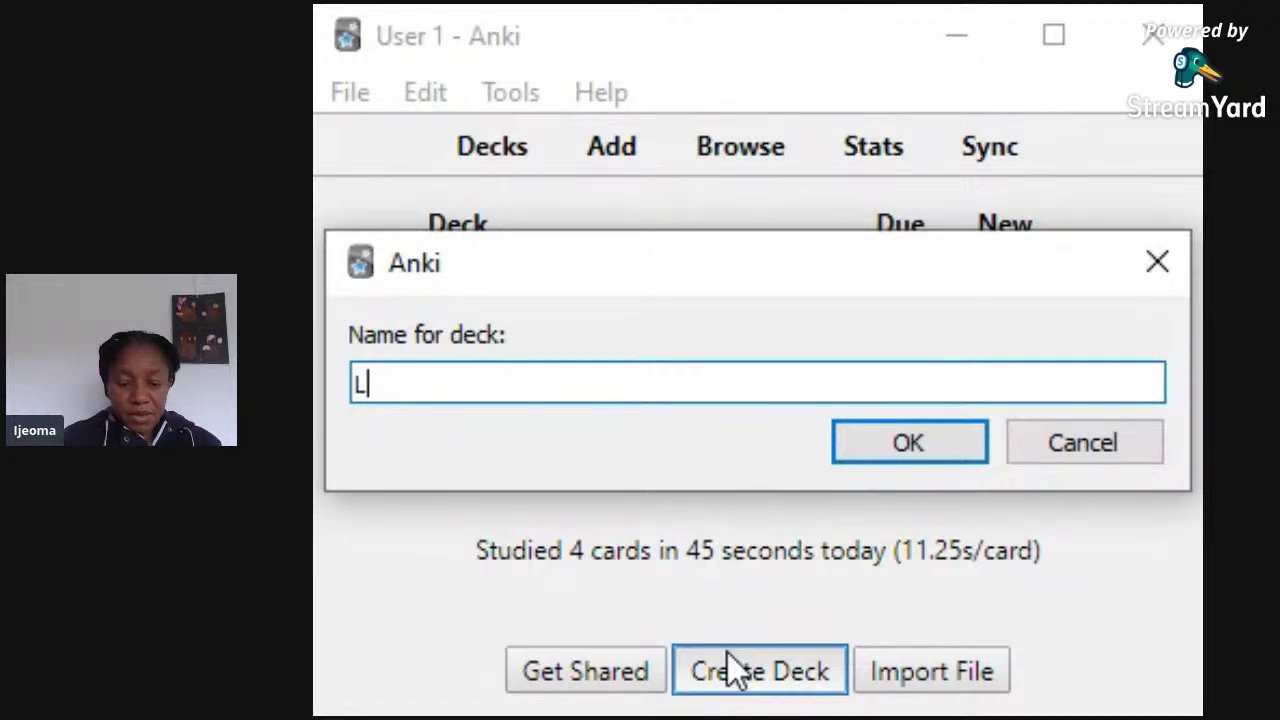
text(evel 2)
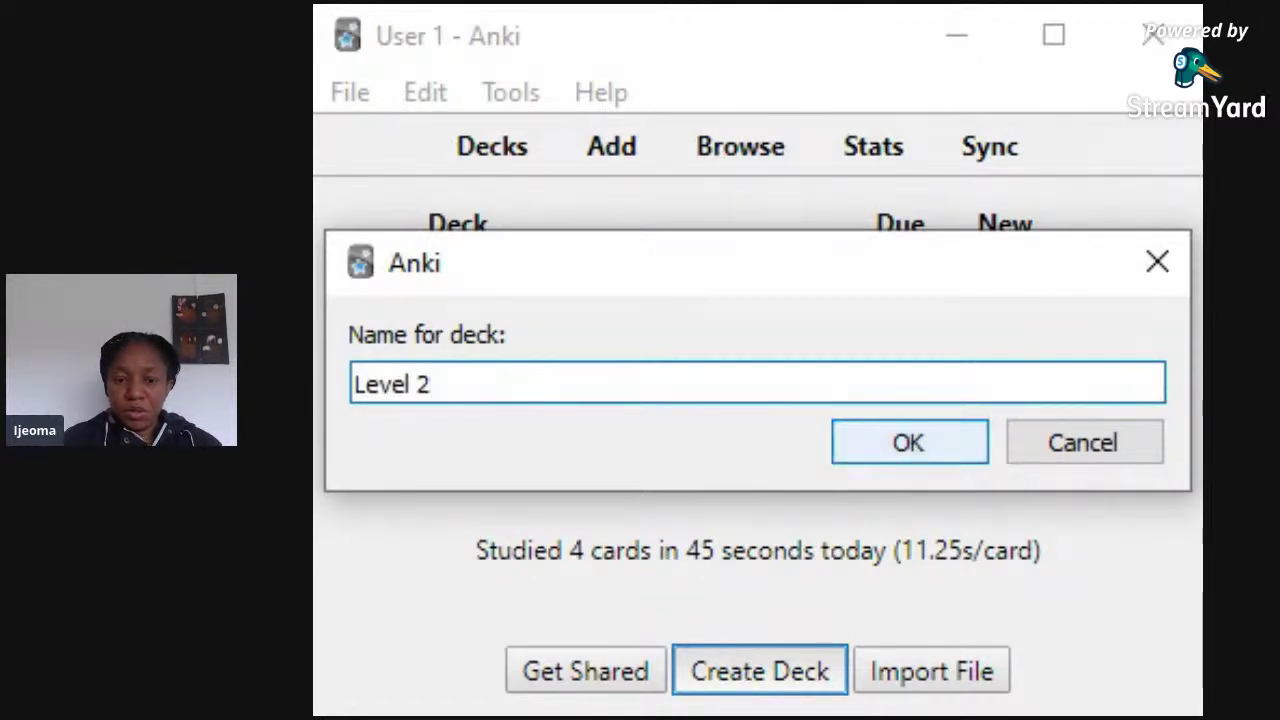
click(922, 450)
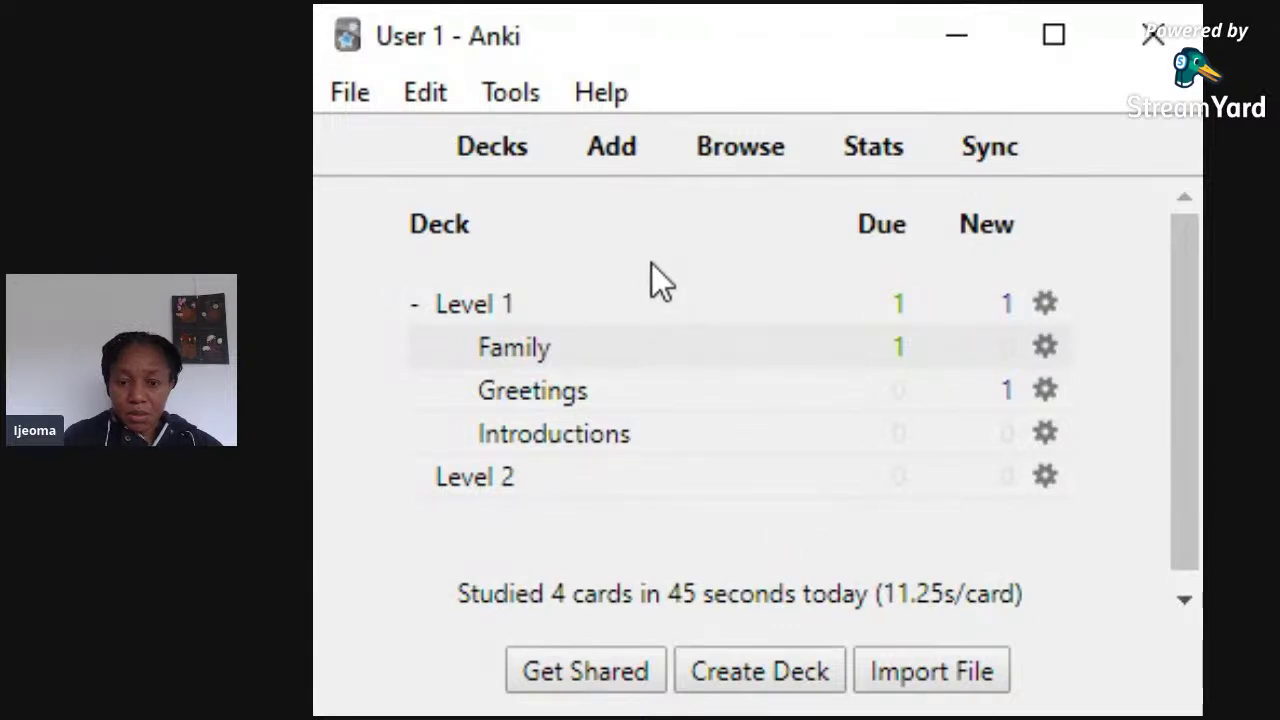
click(1040, 350)
click(1150, 428)
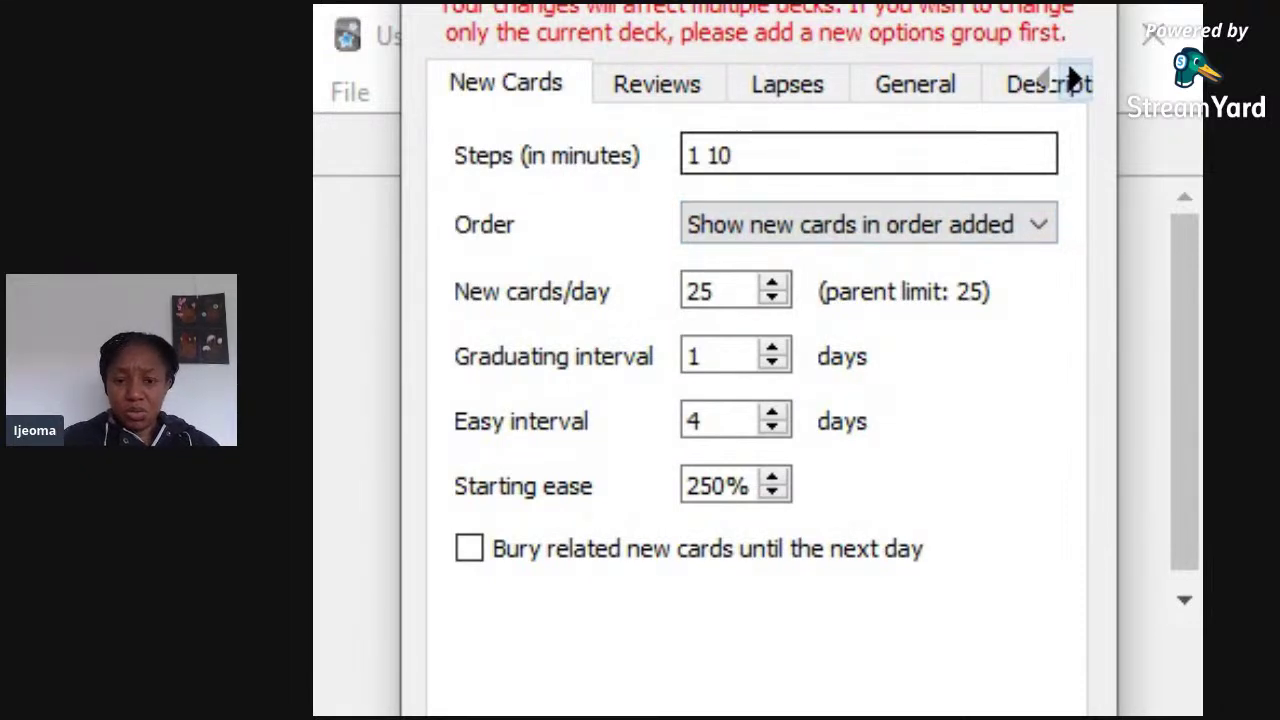
key(BackSpace)
key(BackSpace)
key(BackSpace)
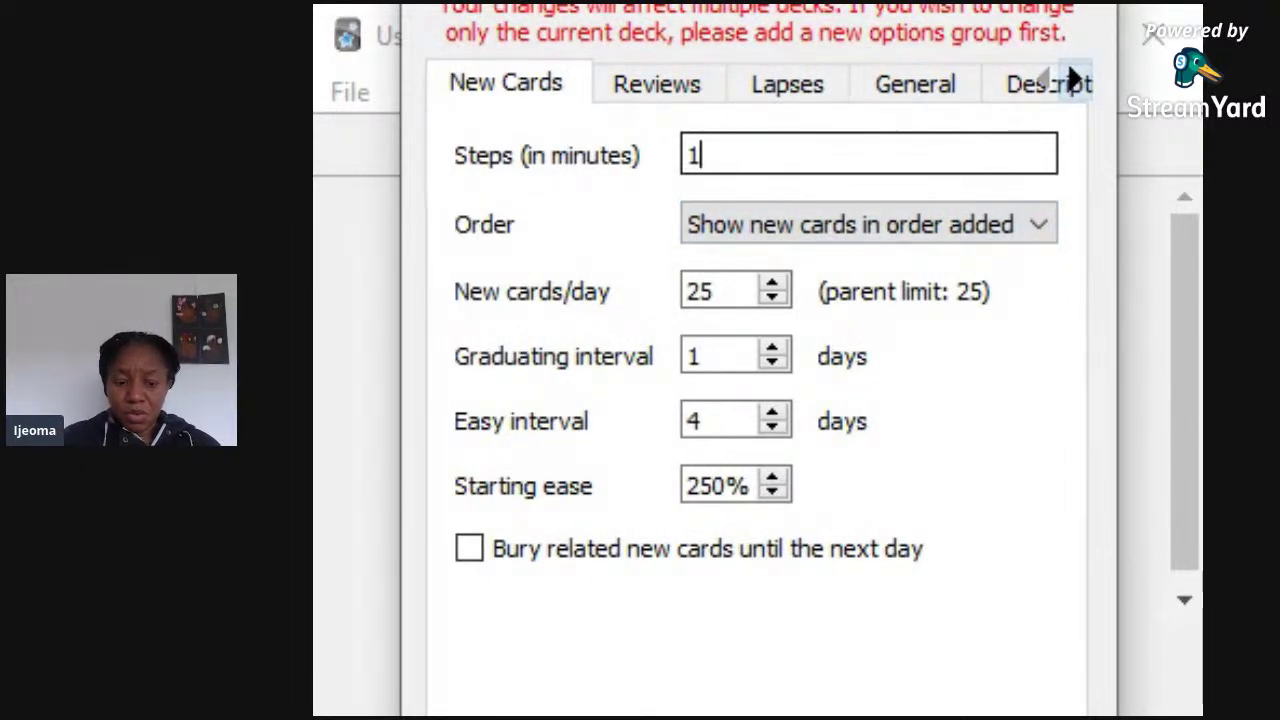
text(0)
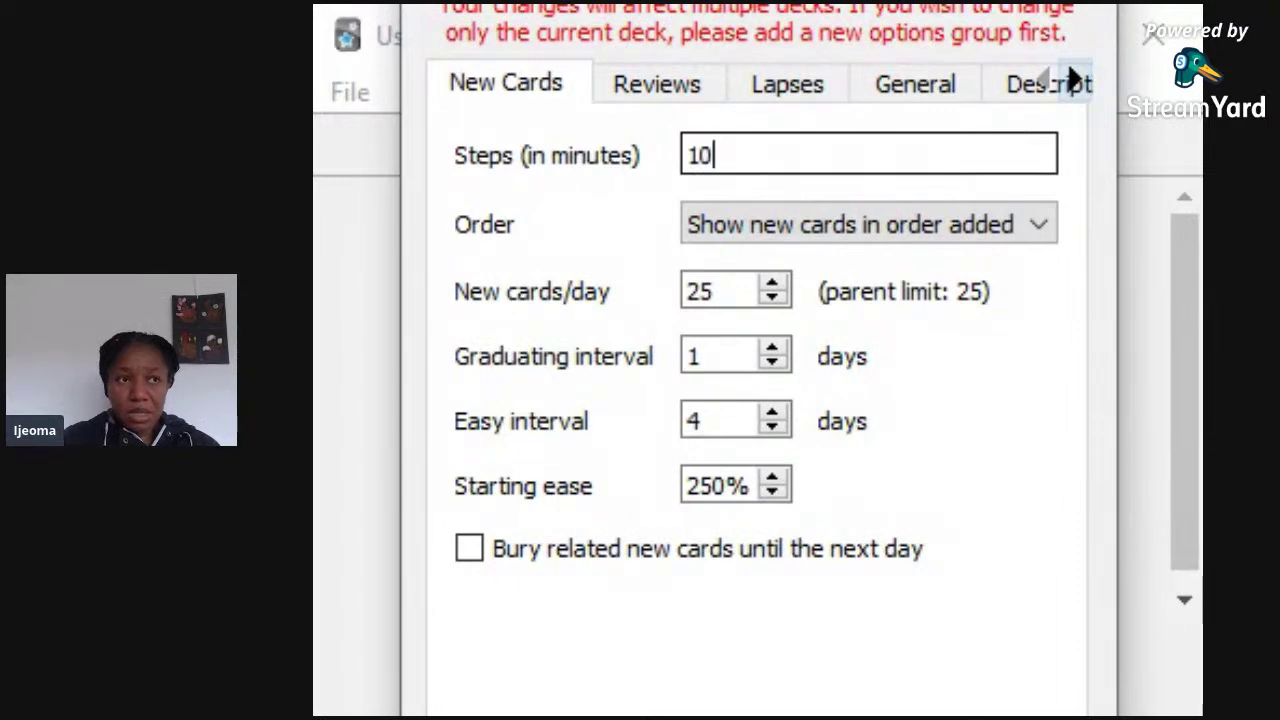
text( 1440)
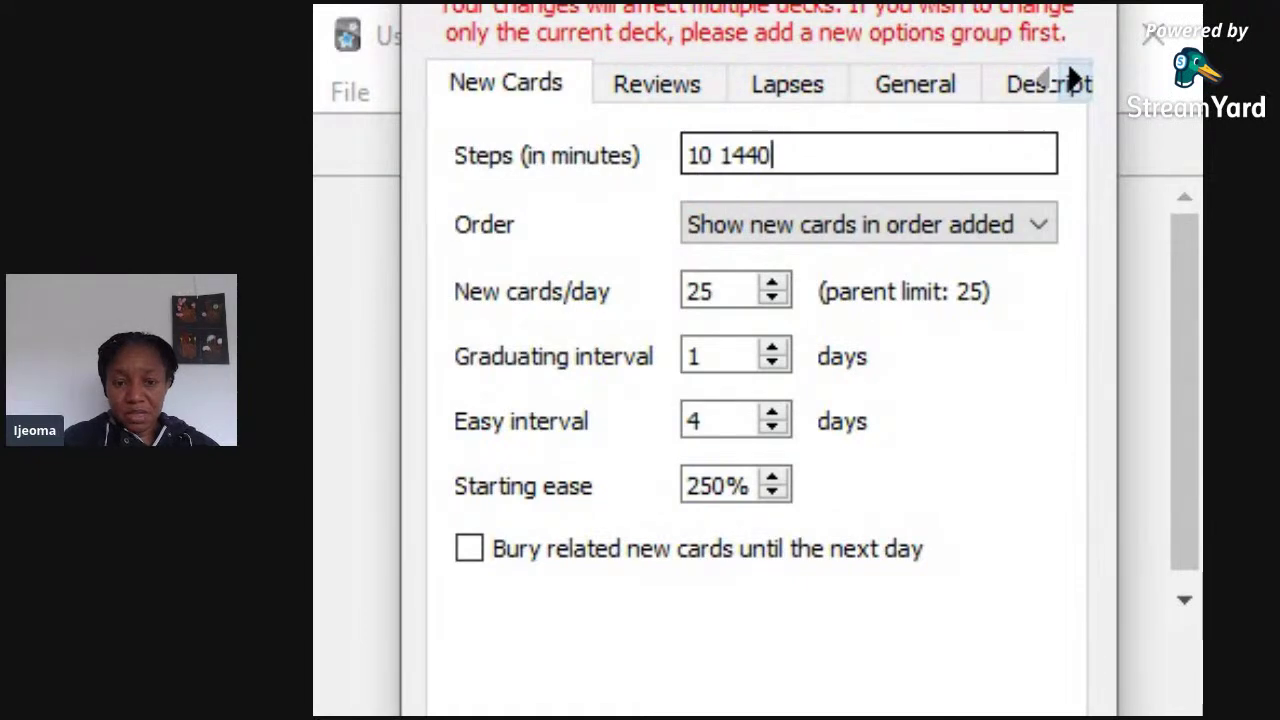
text(7)
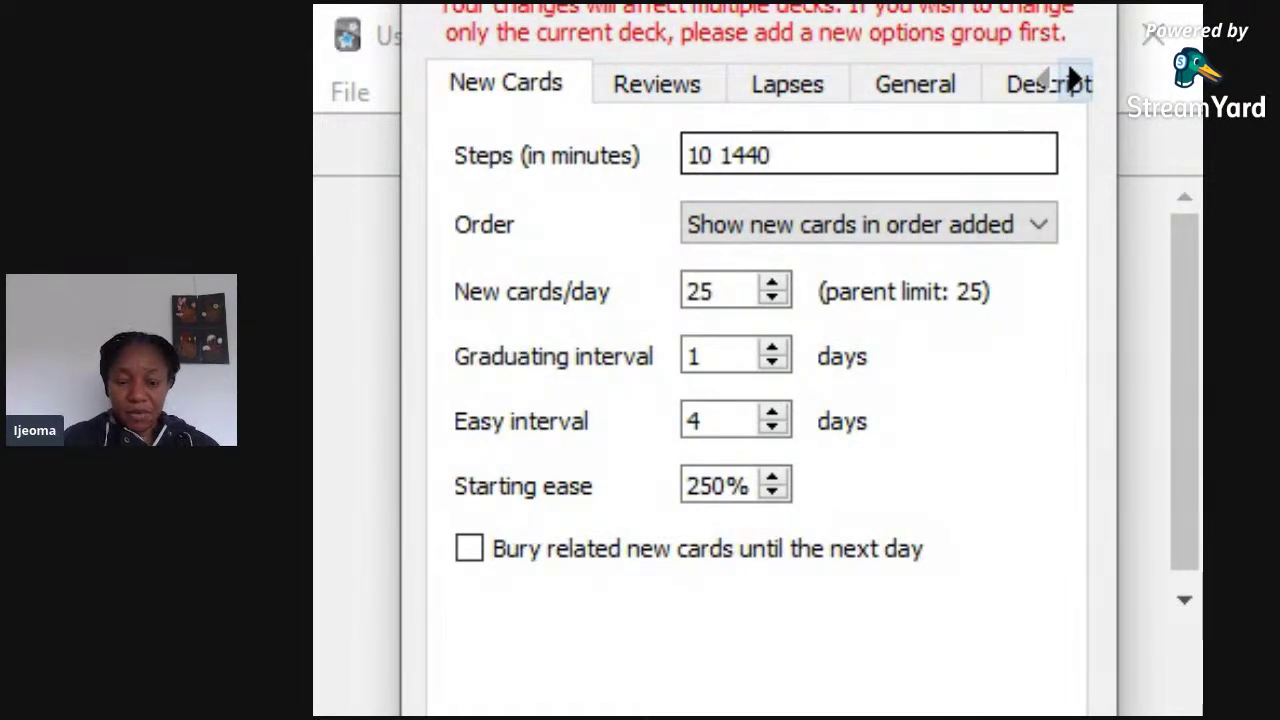
text(200)
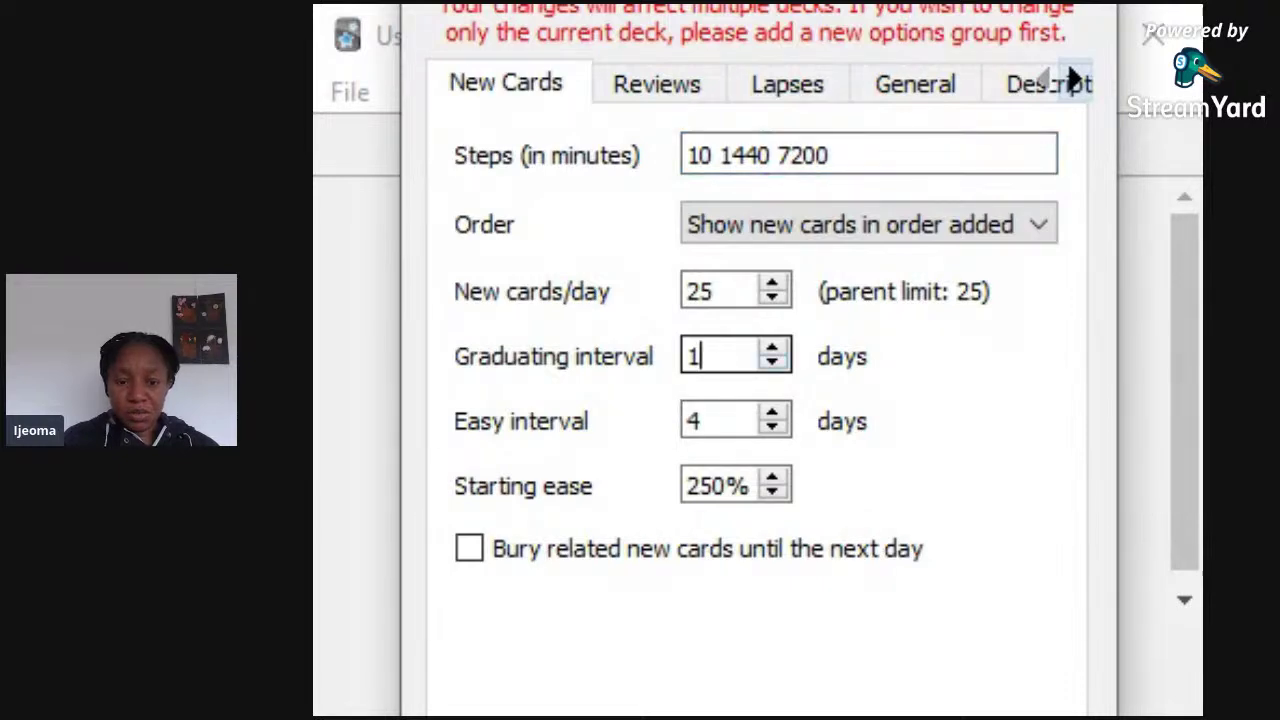
text(4)
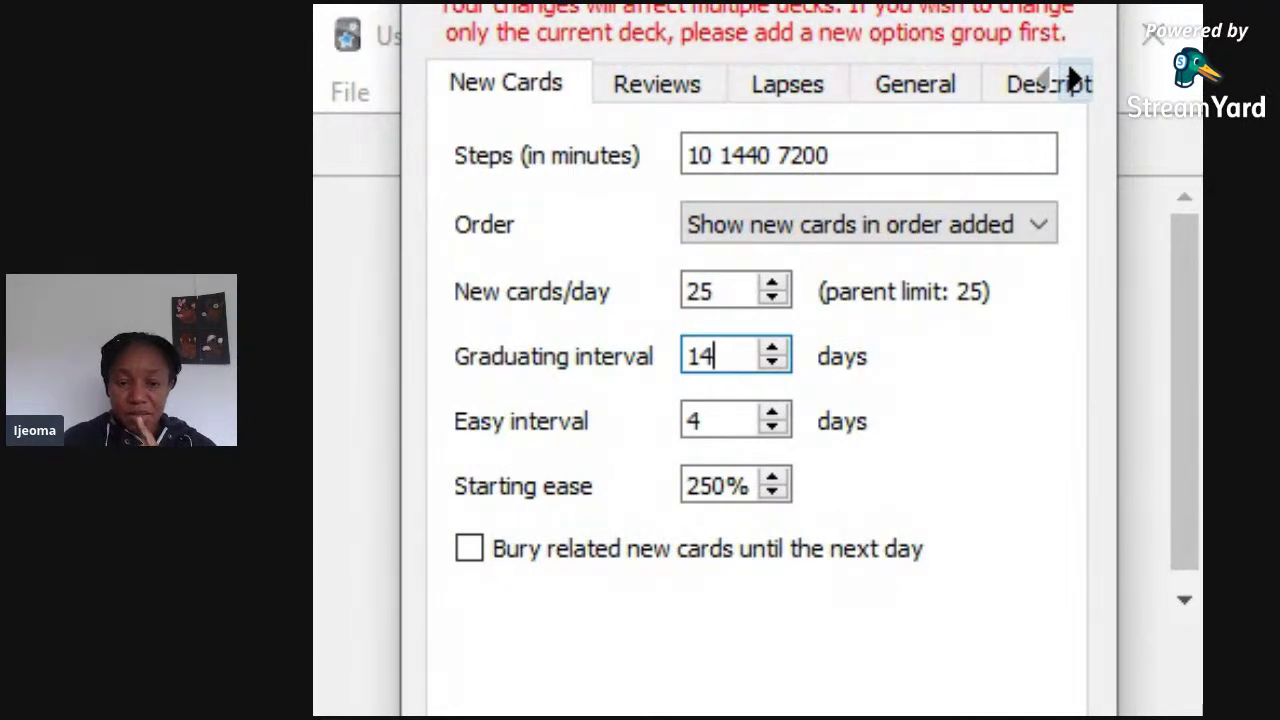
Revert the Family deck's graduating interval to 1 day and its learning steps to 1 10.
key(BackSpace)
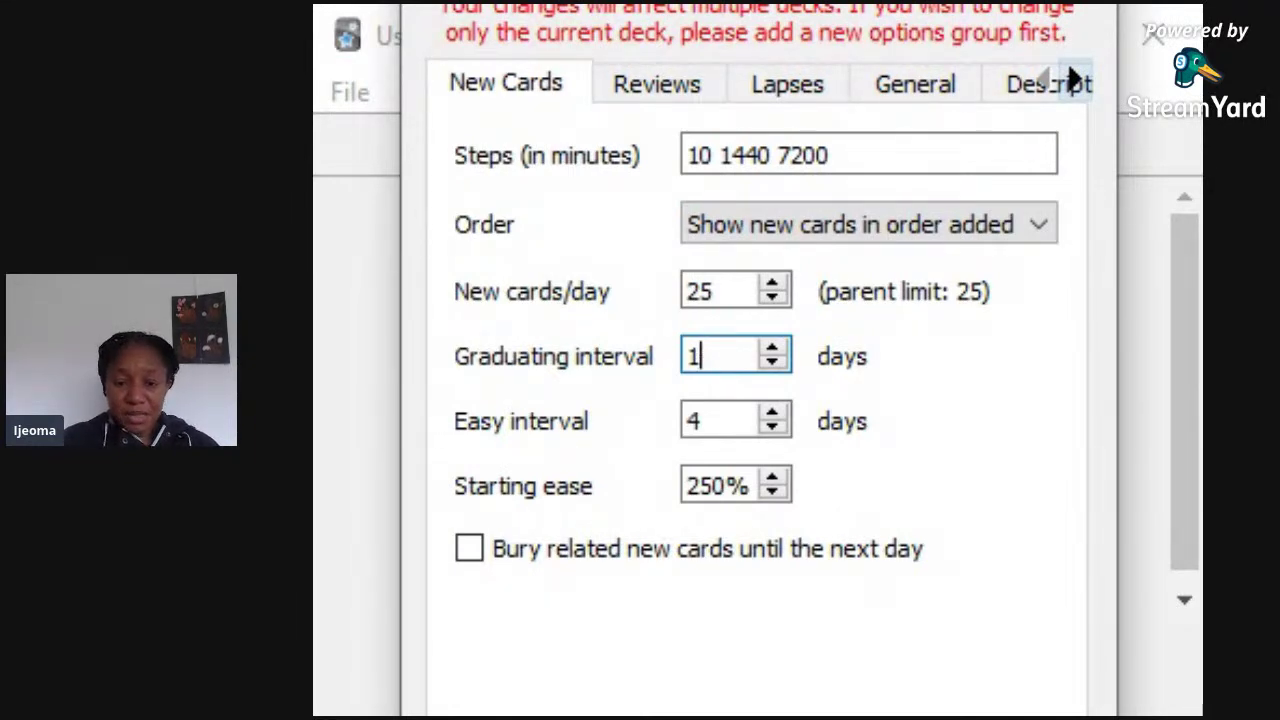
key(shift+Tab)
key(shift+Tab)
key(shift+Tab)
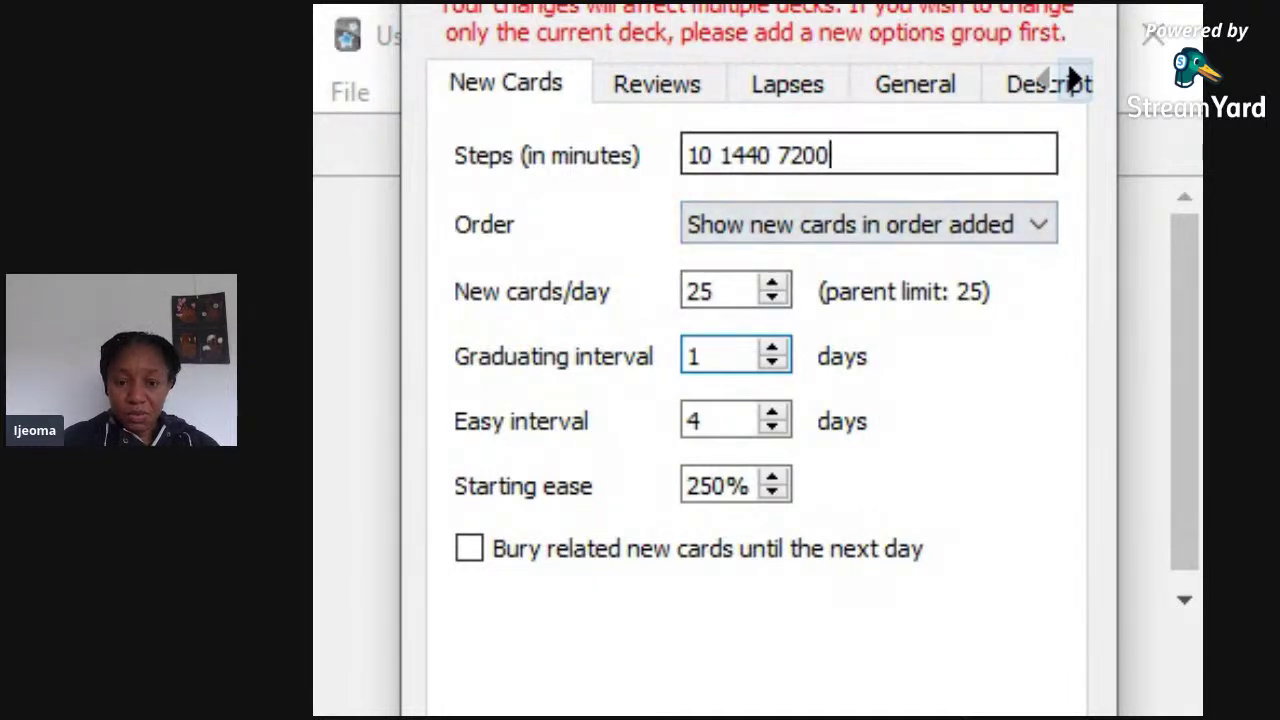
key(BackSpace)
key(BackSpace)
key(BackSpace)
key(BackSpace)
key(BackSpace)
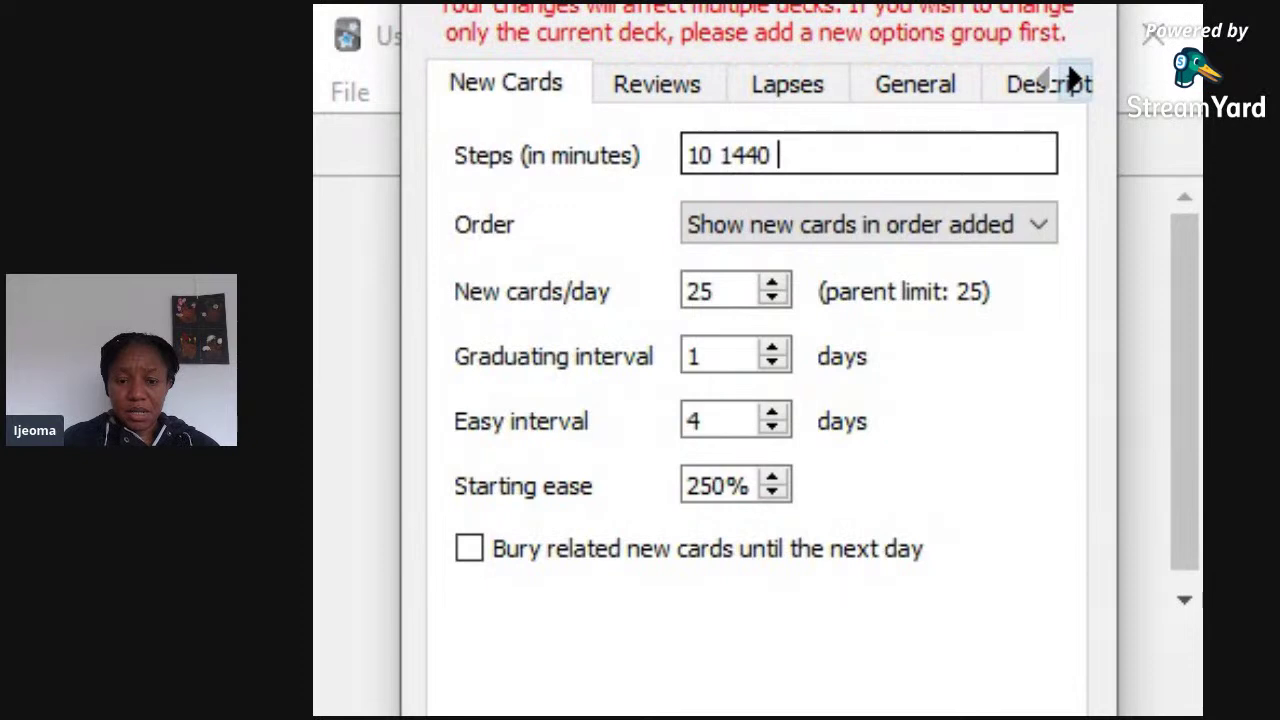
key(BackSpace)
key(BackSpace)
key(BackSpace)
key(BackSpace)
key(BackSpace)
key(BackSpace)
key(BackSpace)
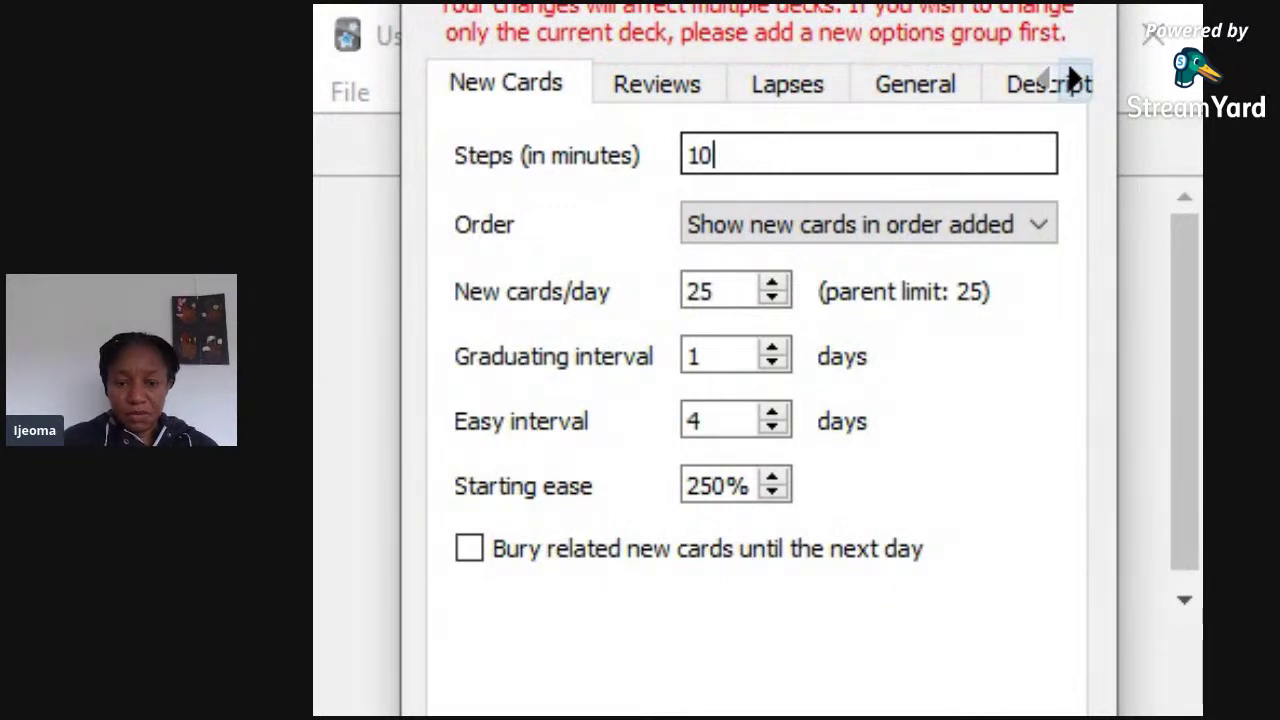
text(10)
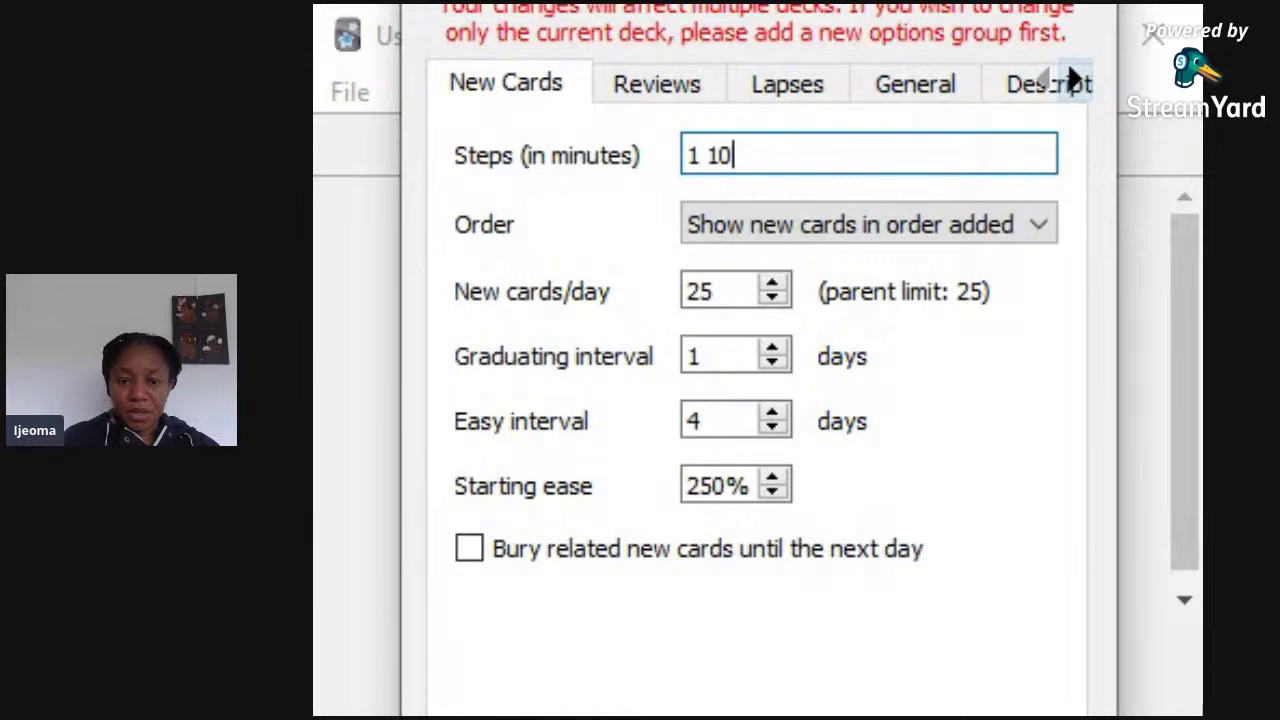
key(ctrl+Tab)
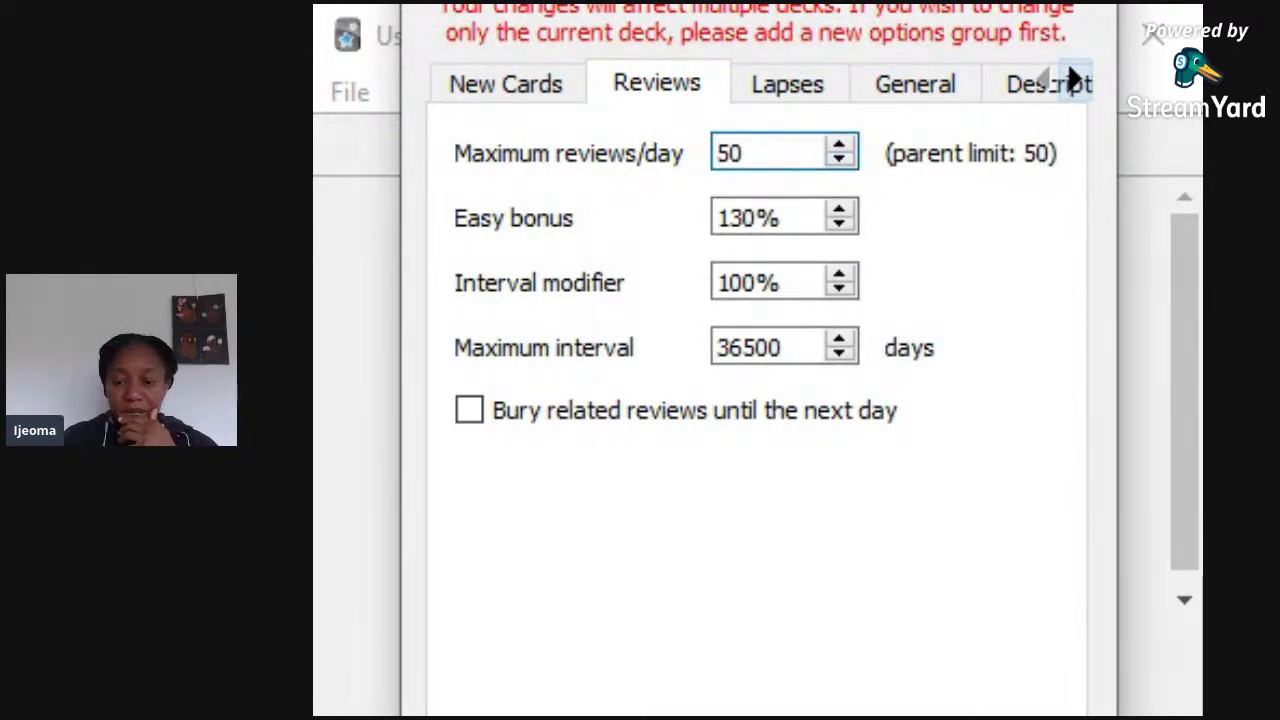
Close the Family deck options after checking the review settings.
key(Escape)
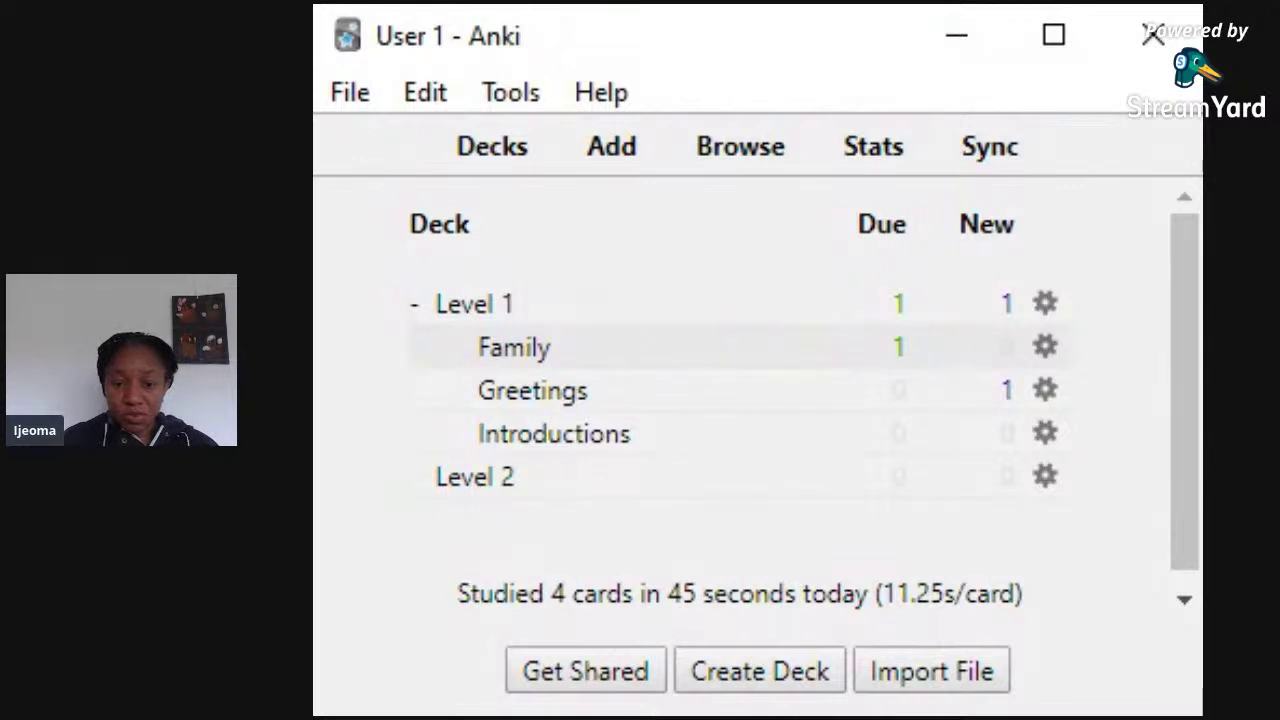